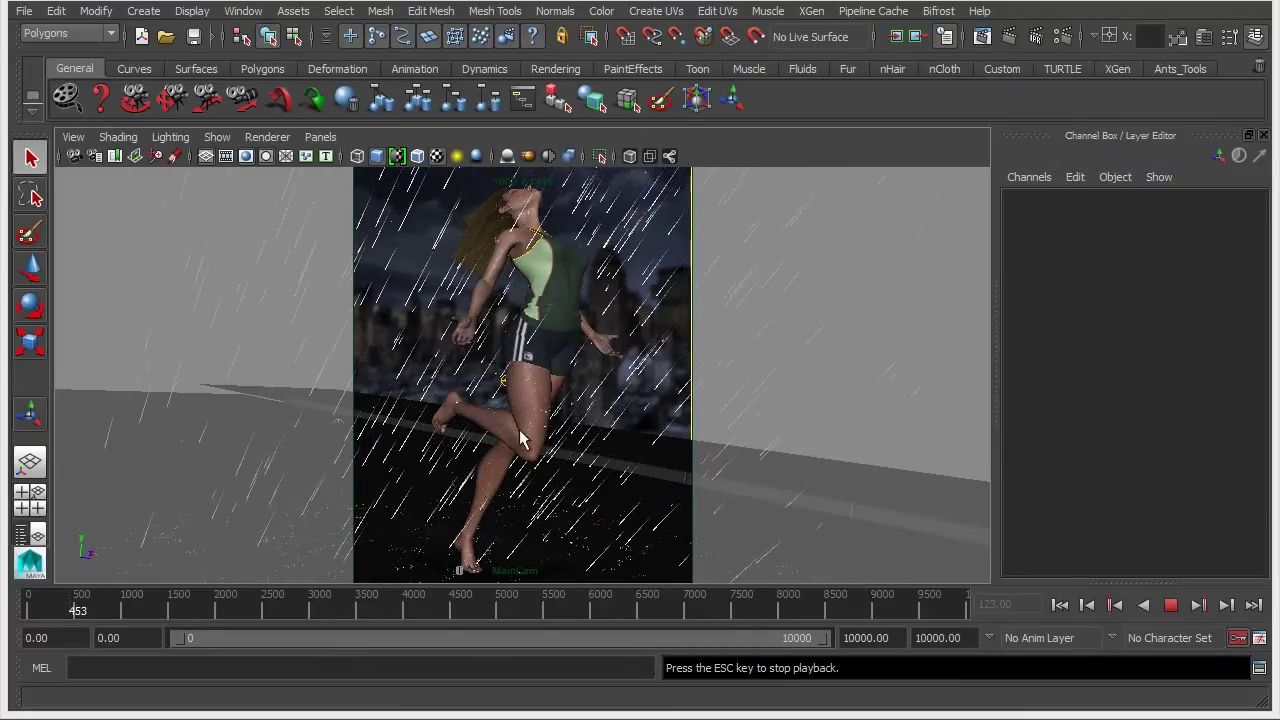
Stop the rain animation playback, leaving the scene at frame 460.
{"action": "left_click", "coordinate": [1171, 605]}
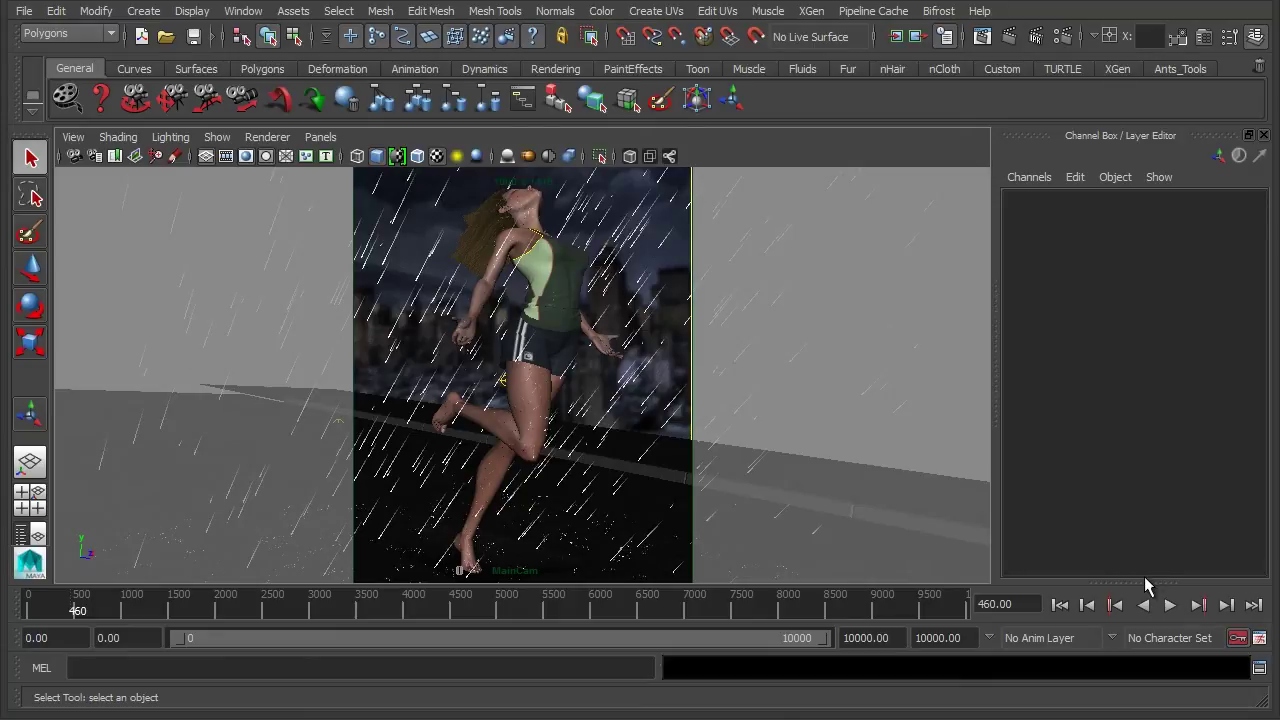
Hide the Hair and Rain display layers and rewind the timeline to frame 0.
{"action": "left_click_drag", "start_coordinate": [1149, 581], "coordinate": [1154, 301]}
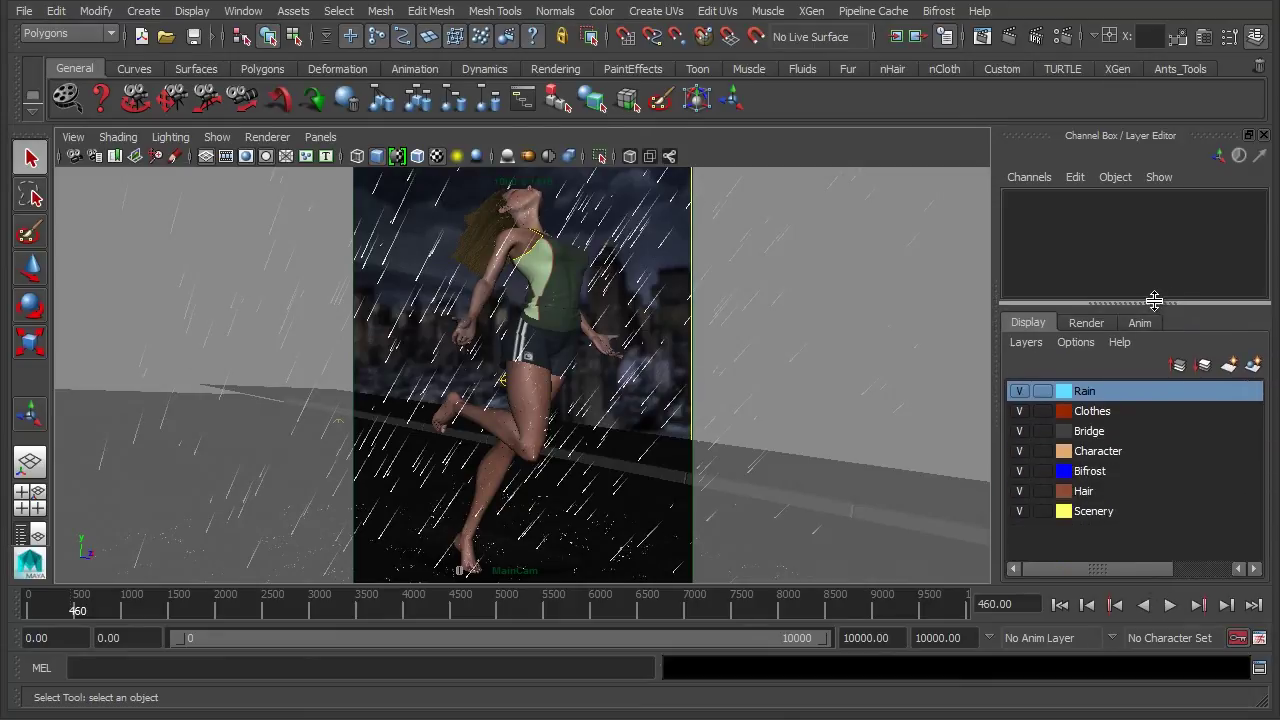
{"action": "left_click", "coordinate": [1019, 491]}
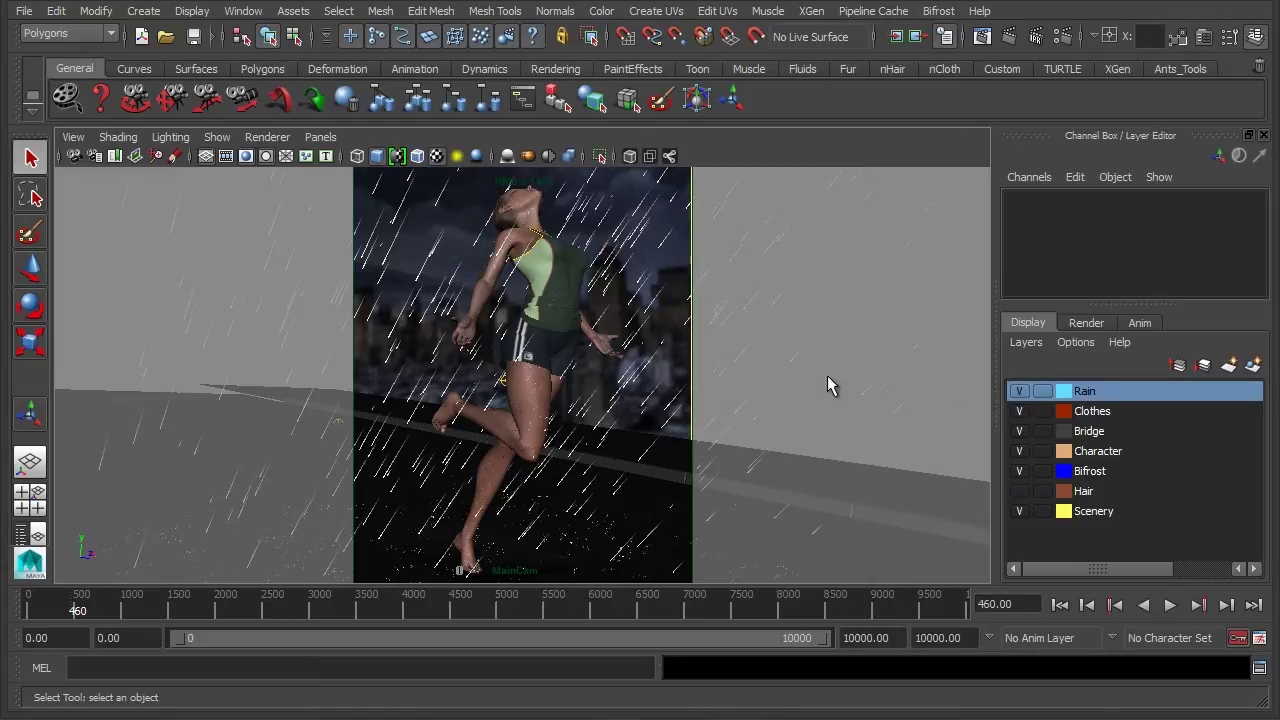
{"action": "left_click", "coordinate": [1018, 392]}
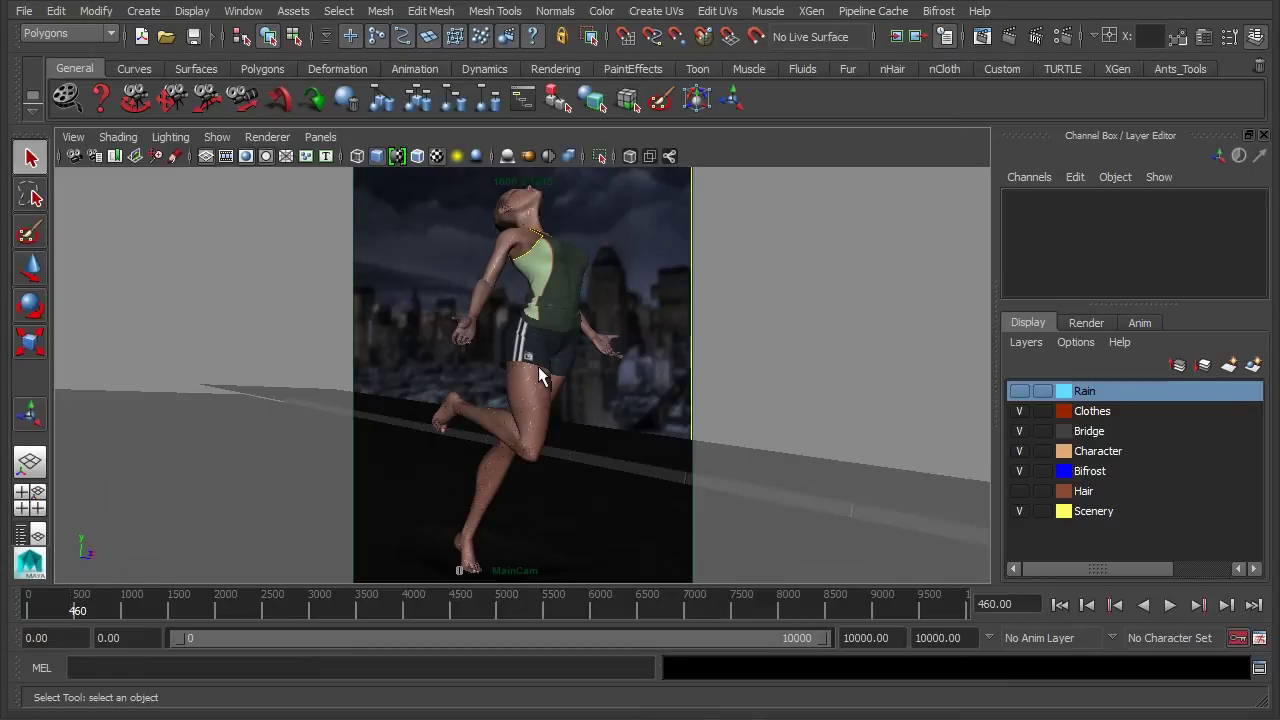
{"action": "left_click", "coordinate": [1059, 605]}
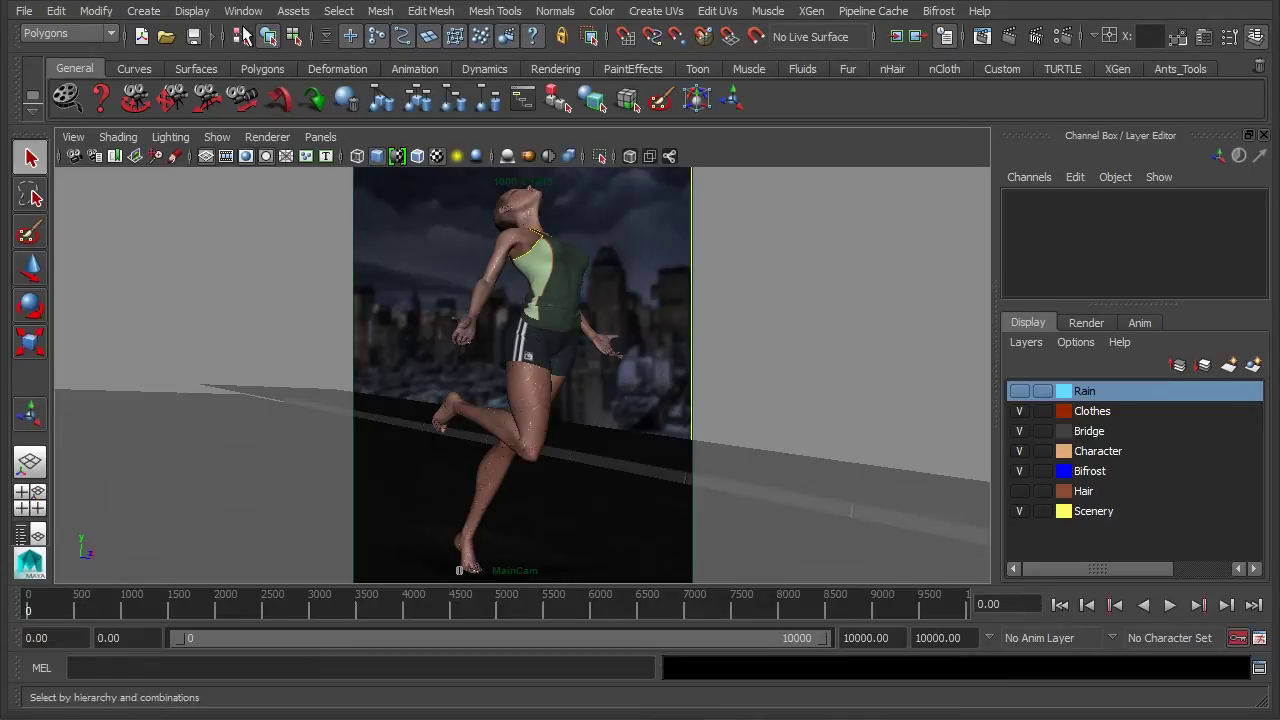
{"action": "left_click", "coordinate": [243, 11]}
Open the Outliner and look inside the Rain_Elements group, then collapse it again.
{"action": "left_click", "coordinate": [296, 158]}
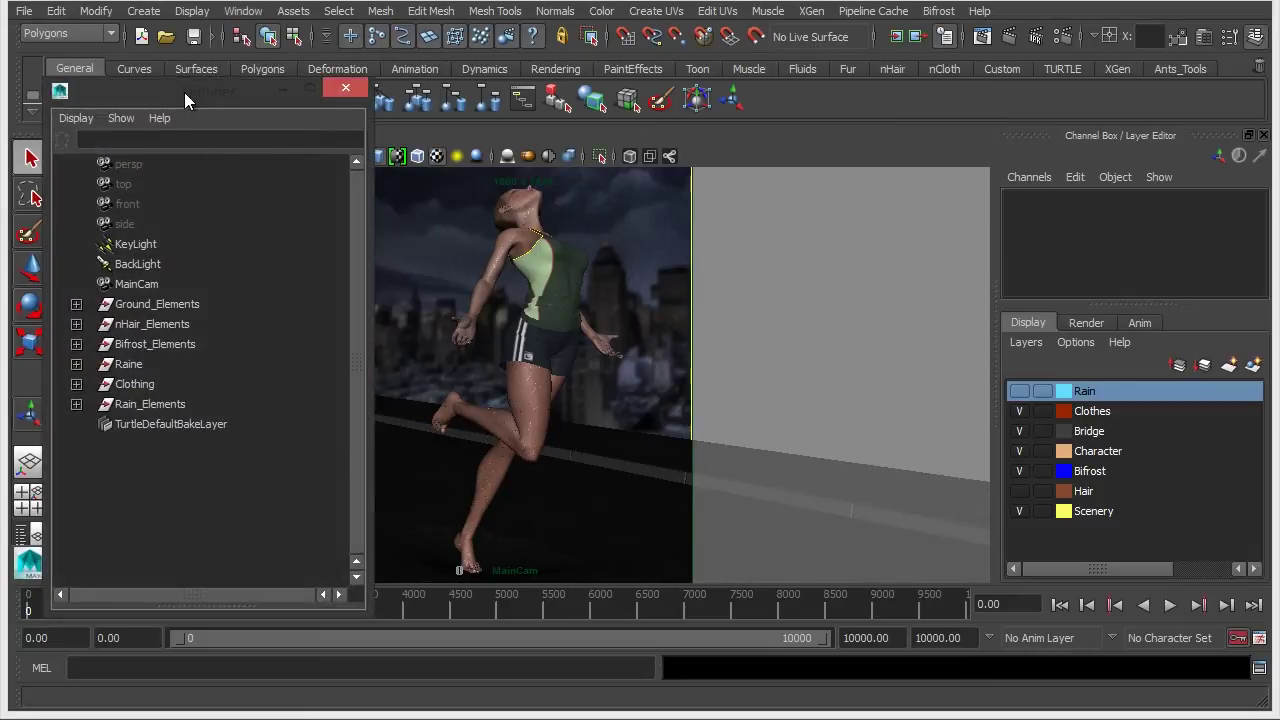
{"action": "left_click_drag", "start_coordinate": [184, 92], "coordinate": [185, 53]}
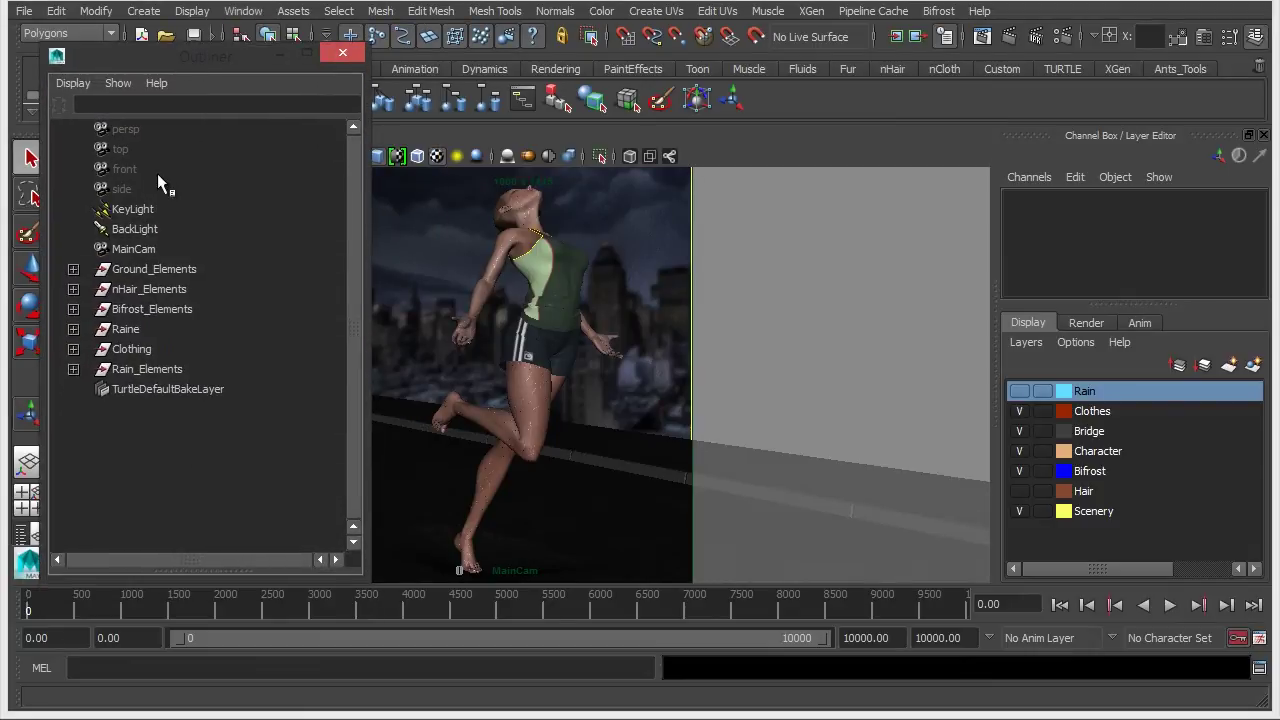
{"action": "left_click", "coordinate": [73, 369]}
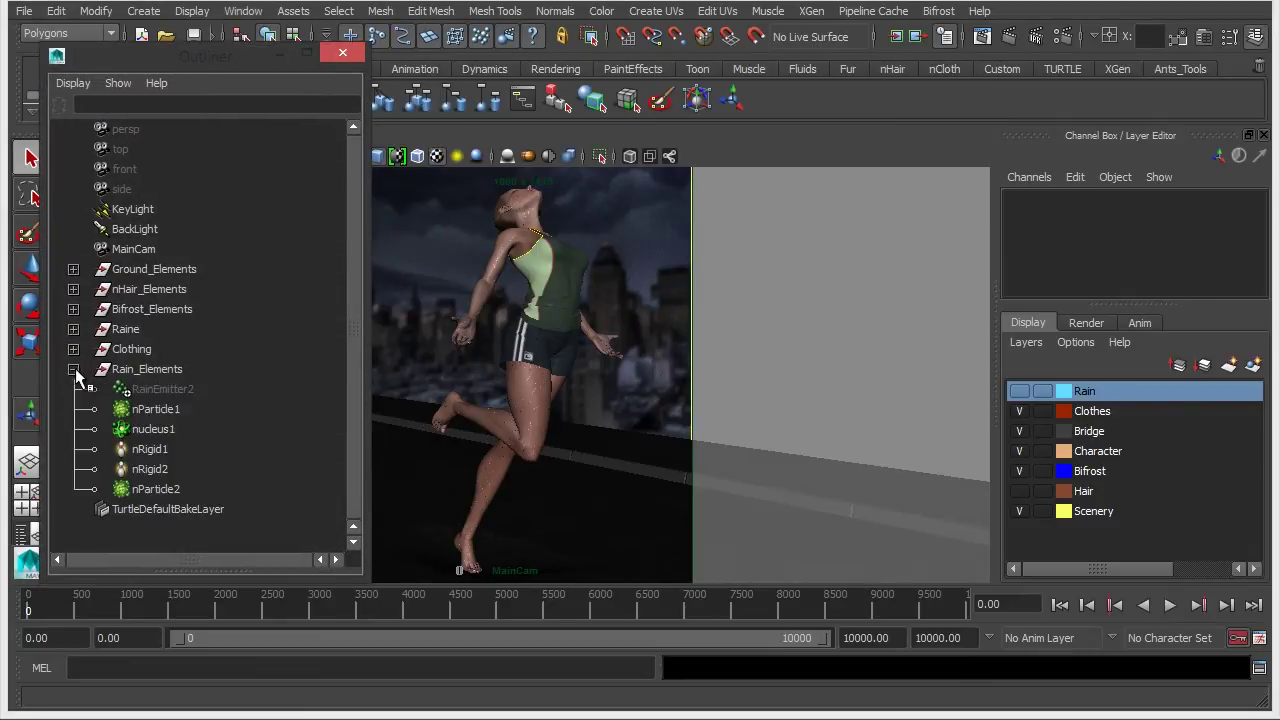
{"action": "left_click", "coordinate": [172, 380]}
{"action": "left_click", "coordinate": [194, 368]}
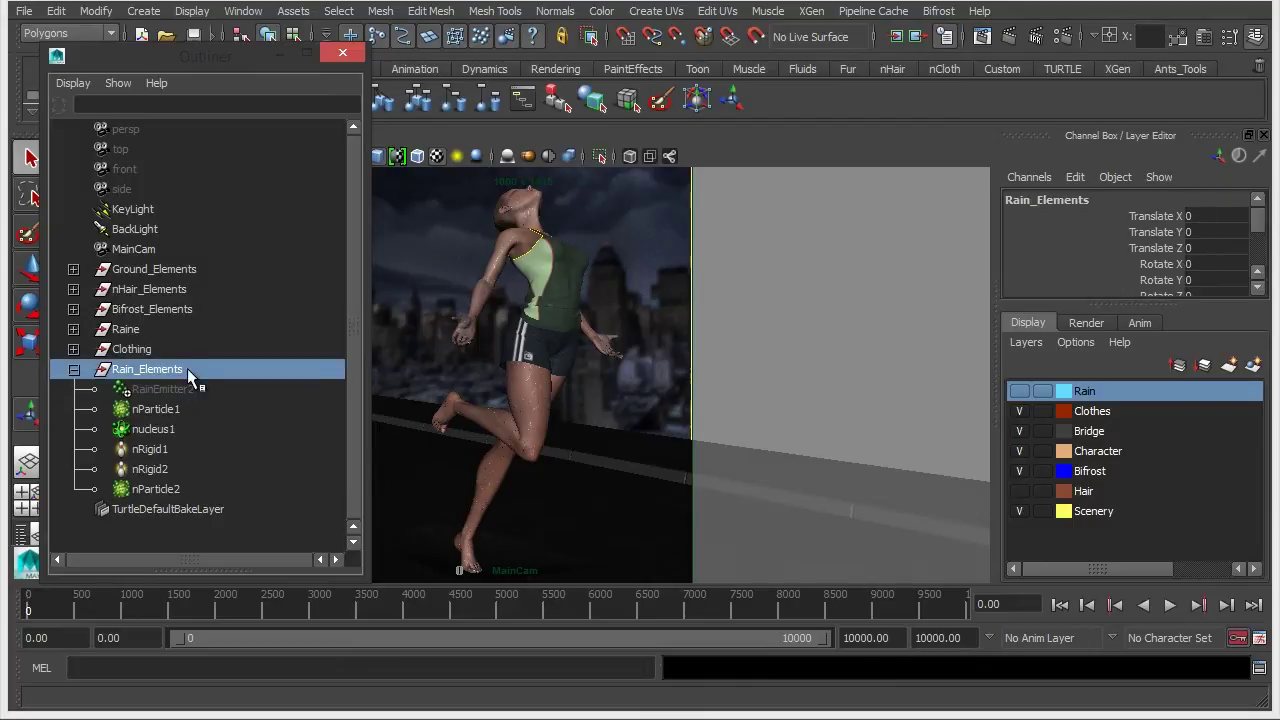
{"action": "left_click", "coordinate": [73, 369]}
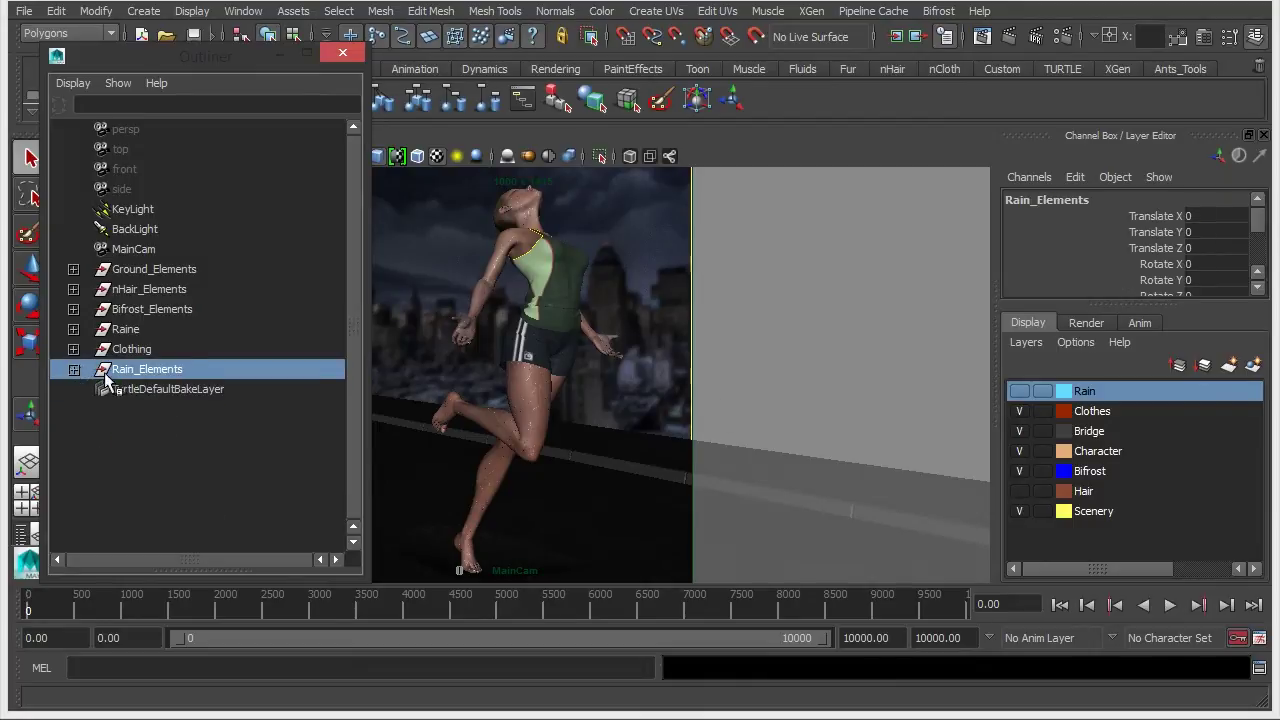
{"action": "left_click", "coordinate": [172, 457]}
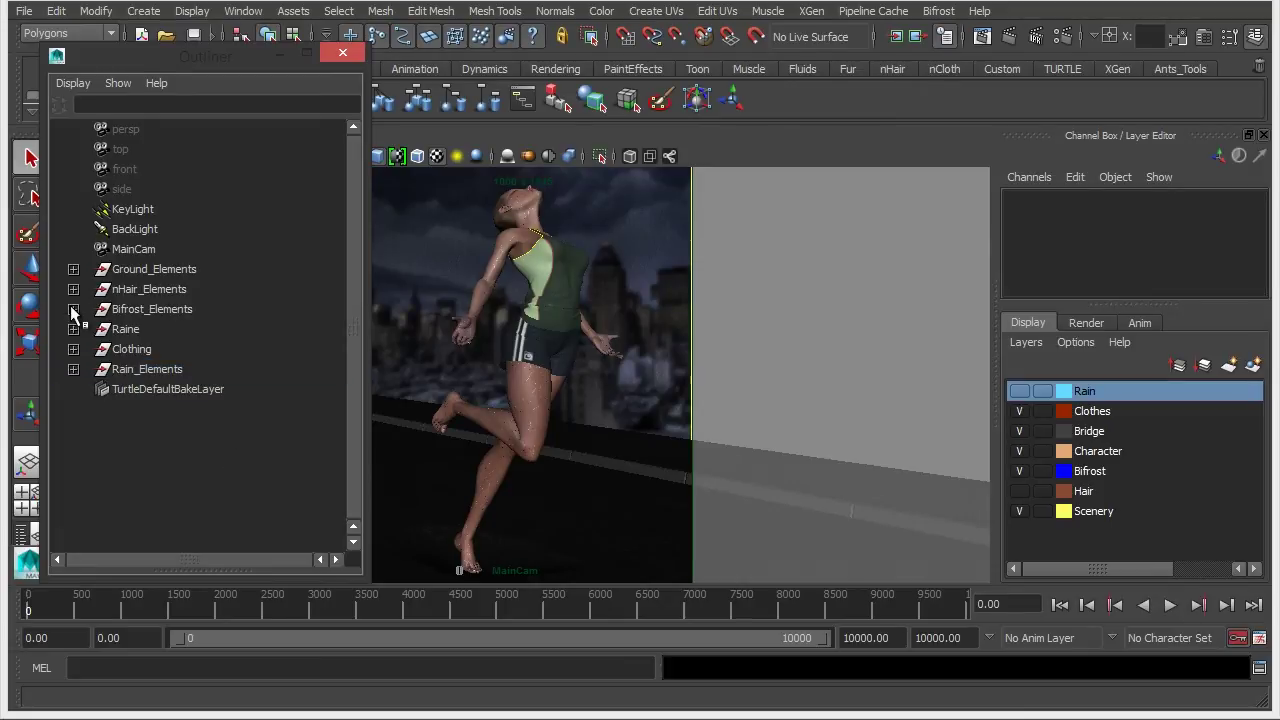
Expand Bifrost_Elements, select Puddle_Emitter, and move a narrower Outliner to the right.
{"action": "left_click", "coordinate": [186, 308]}
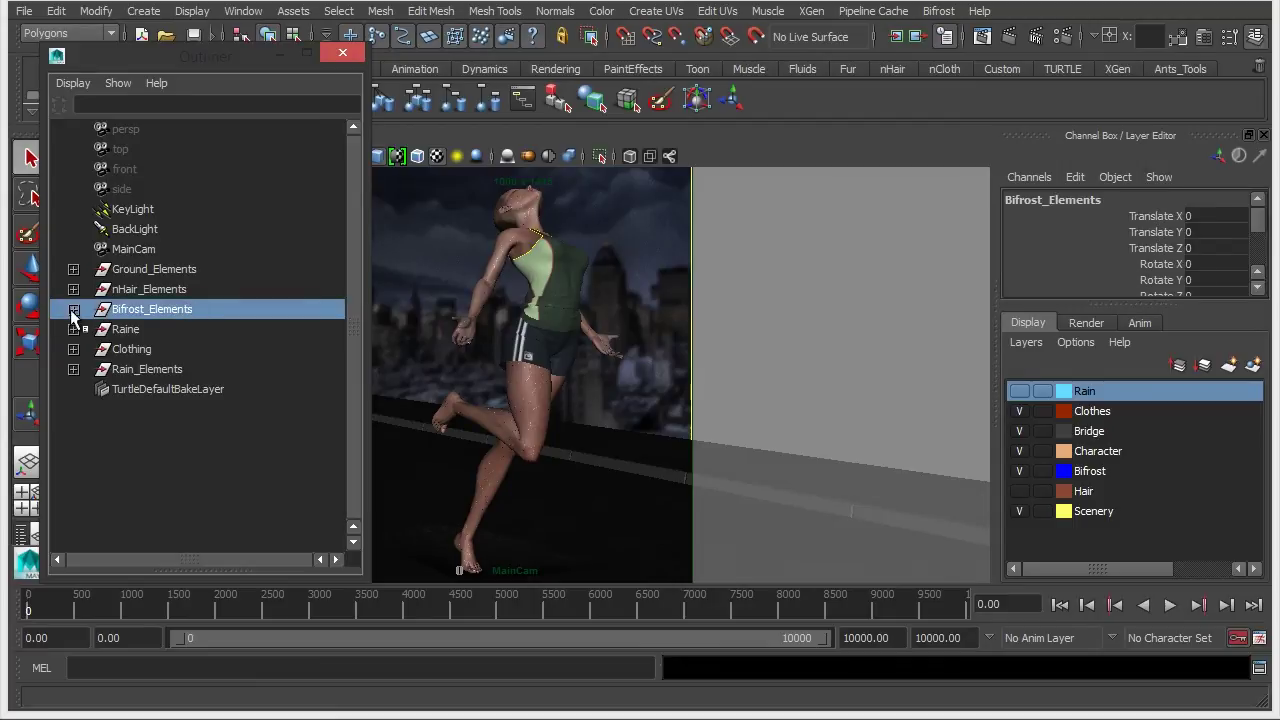
{"action": "left_click", "coordinate": [74, 312]}
{"action": "left_click", "coordinate": [221, 328]}
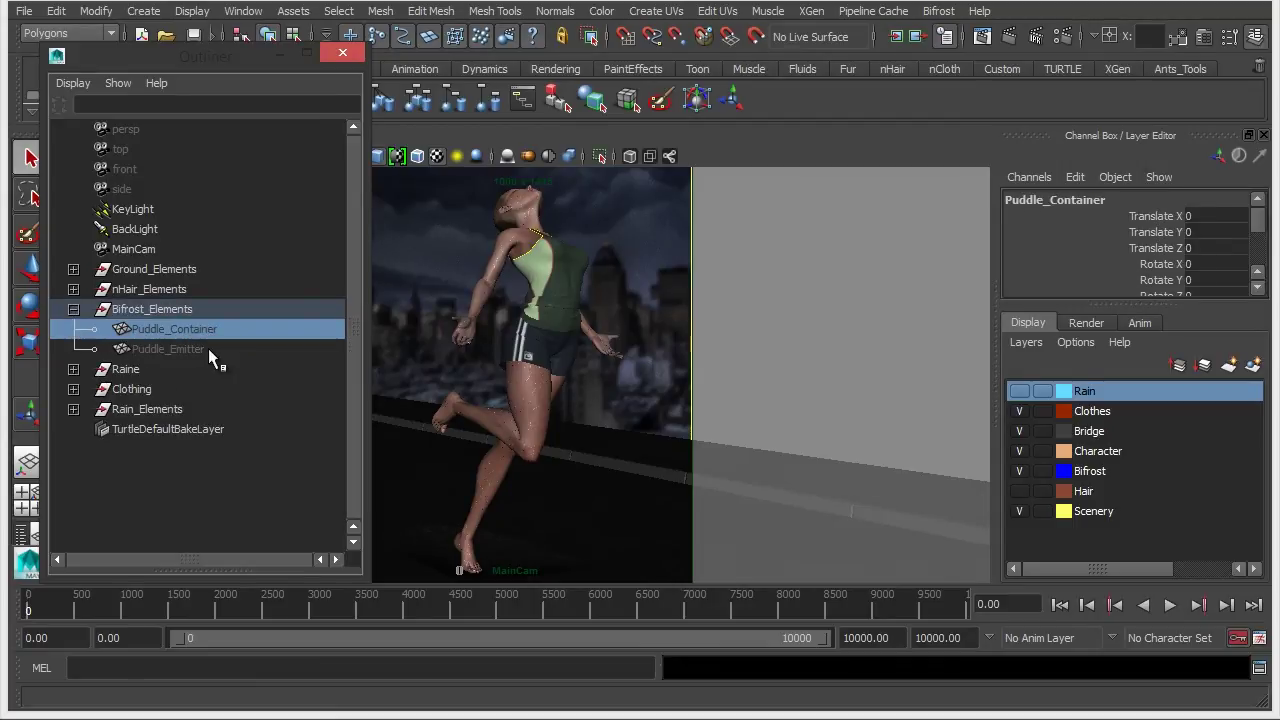
{"action": "left_click", "coordinate": [208, 348]}
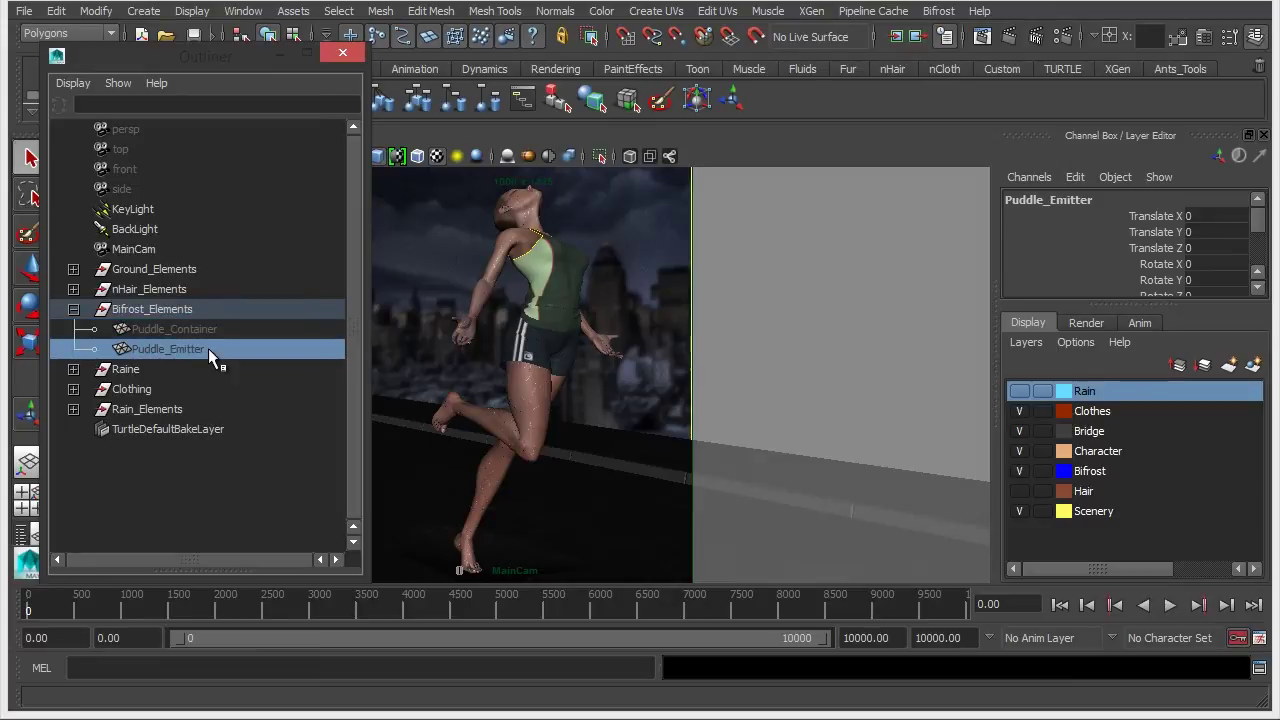
{"action": "left_click_drag", "start_coordinate": [364, 415], "coordinate": [286, 417]}
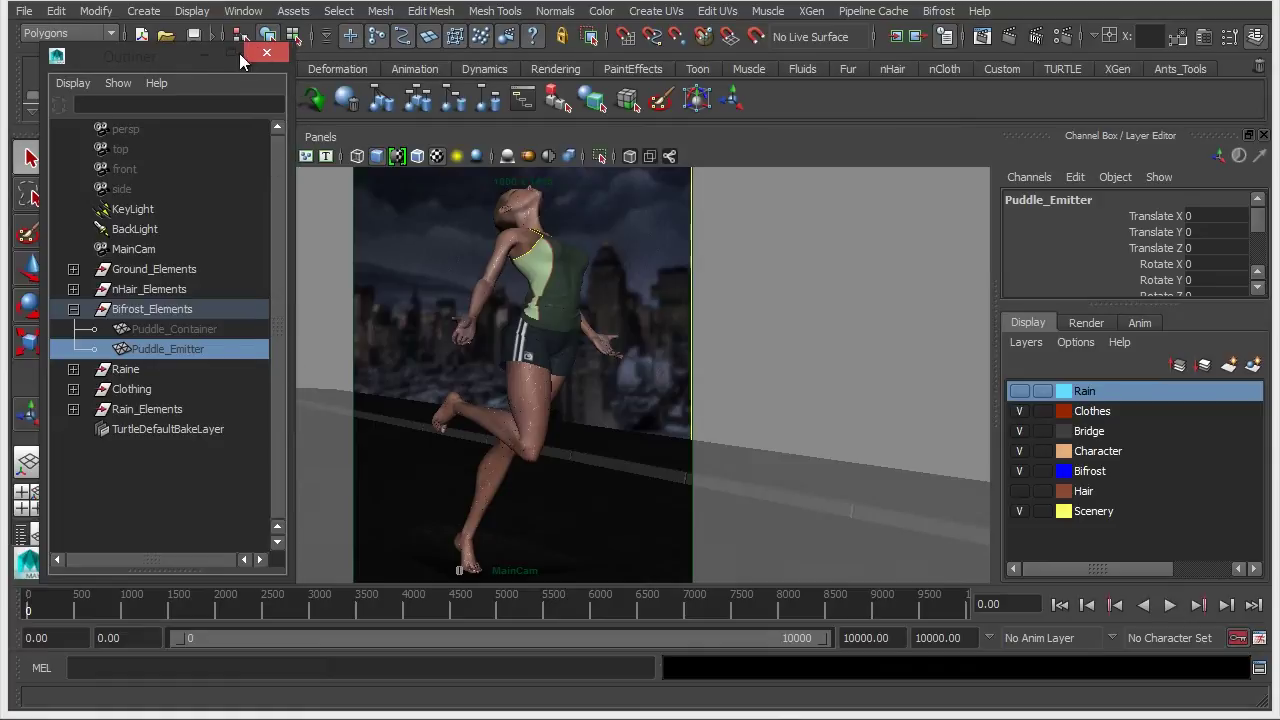
{"action": "left_click_drag", "start_coordinate": [161, 56], "coordinate": [998, 70]}
Look through the persp camera and dolly in close to the foot.
{"action": "left_click", "coordinate": [318, 138]}
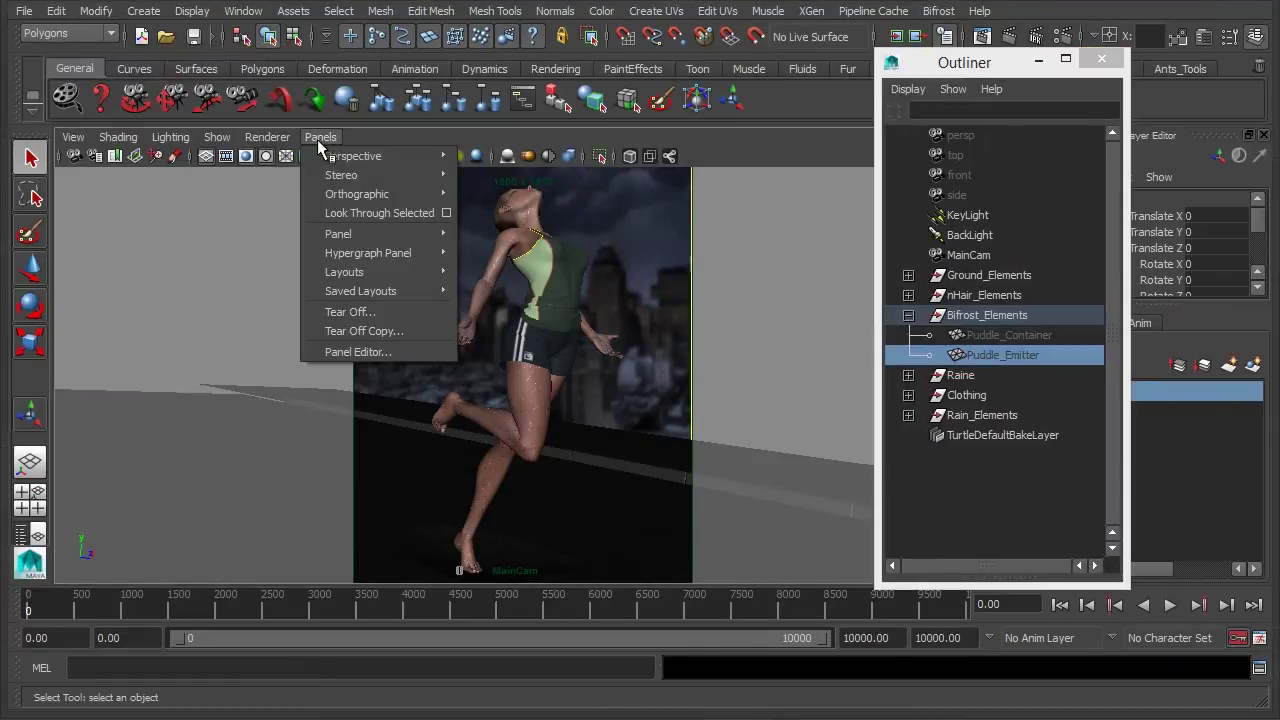
{"action": "mouse_move", "coordinate": [400, 156]}
{"action": "left_click", "coordinate": [518, 175]}
{"action": "right_click_drag", "start_coordinate": [535, 348], "coordinate": [655, 367], "text": "alt"}
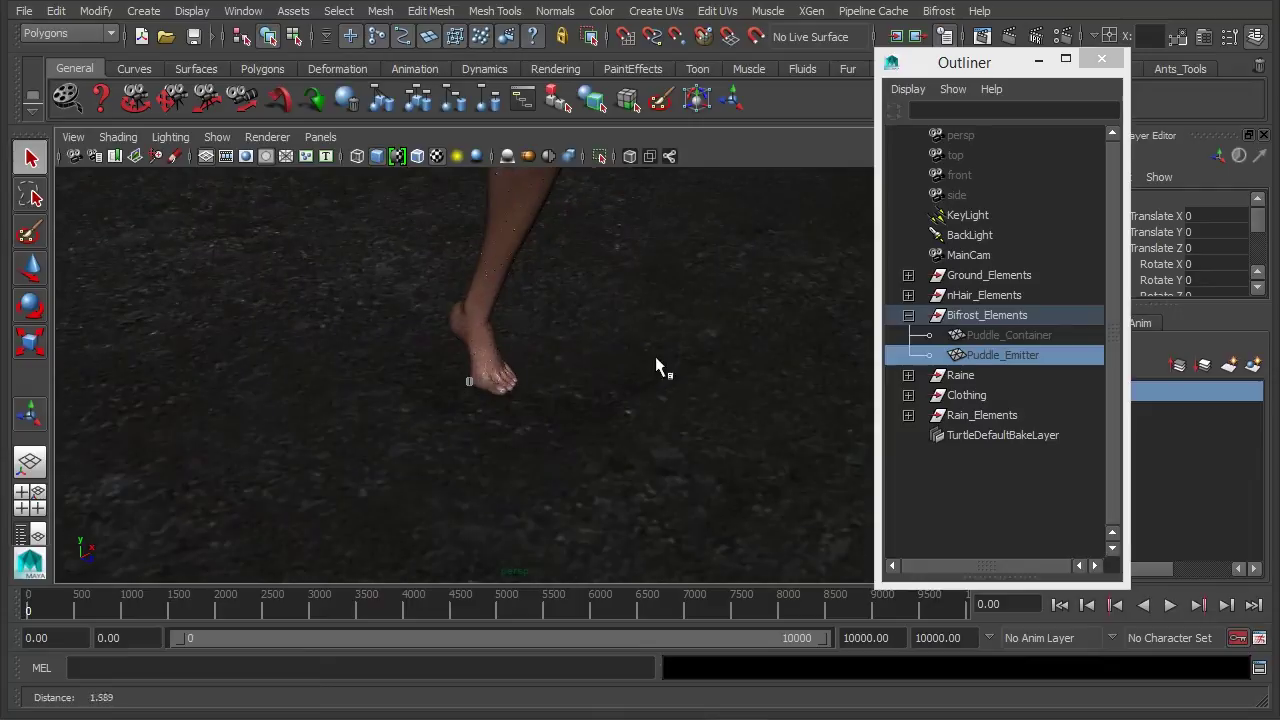
Shade the scene with Use Default Material and orbit around the foot and ground.
{"action": "left_click", "coordinate": [115, 138]}
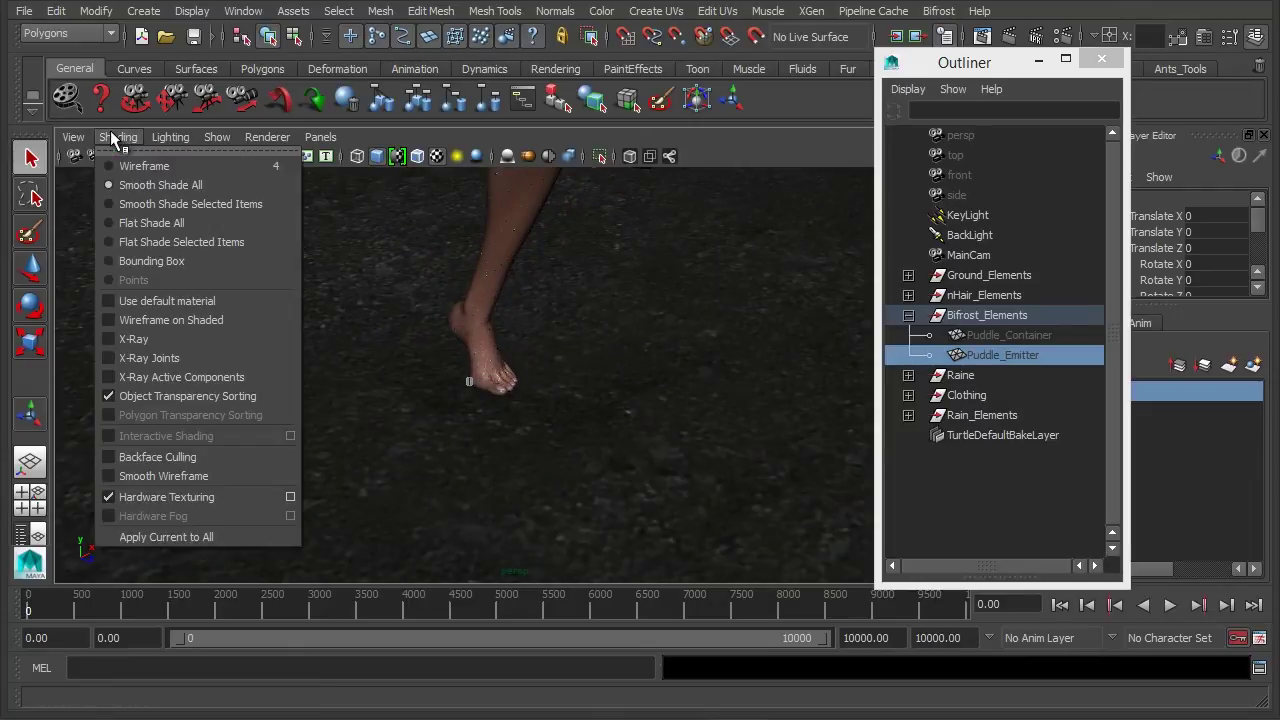
{"action": "left_click", "coordinate": [170, 301]}
{"action": "mouse_move", "coordinate": [485, 408]}
{"action": "left_mouse_down", "text": "alt"}
{"action": "mouse_move", "coordinate": [513, 443]}
{"action": "mouse_move", "coordinate": [449, 397]}
{"action": "mouse_move", "coordinate": [703, 466]}
{"action": "left_mouse_up", "text": "alt"}
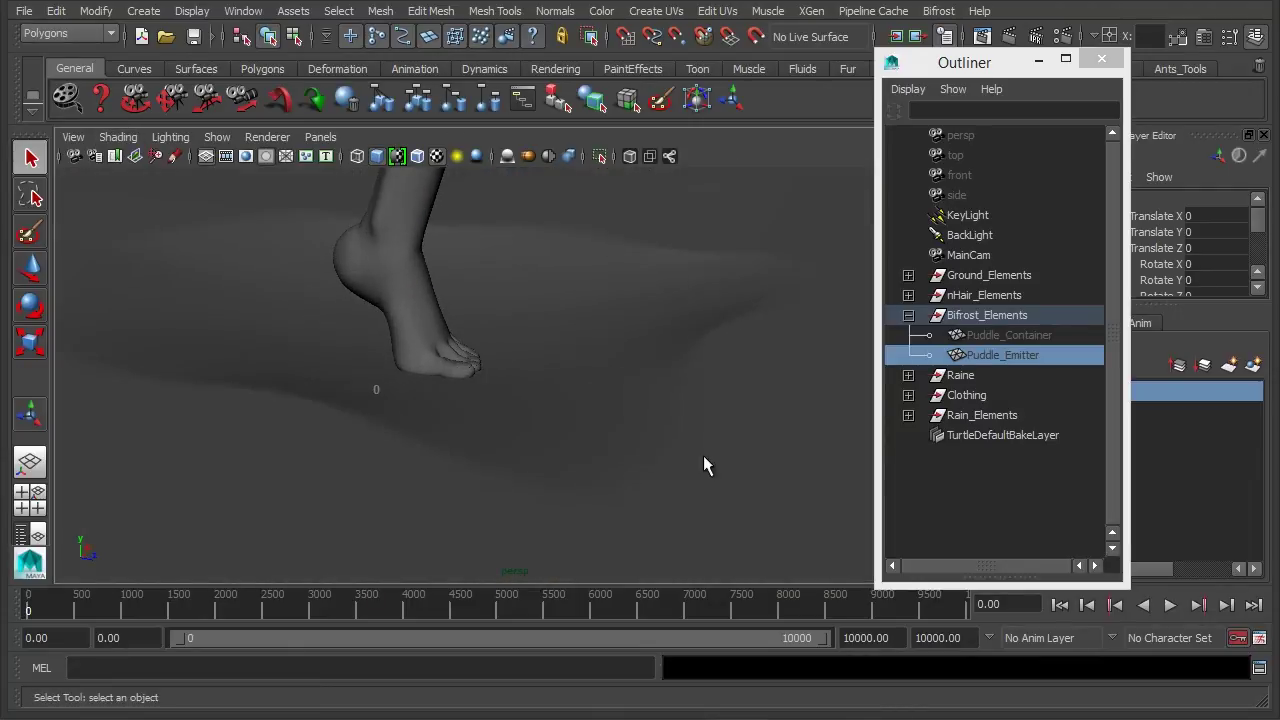
{"action": "left_click", "coordinate": [673, 404]}
{"action": "left_click_drag", "start_coordinate": [700, 385], "coordinate": [409, 289], "text": "alt"}
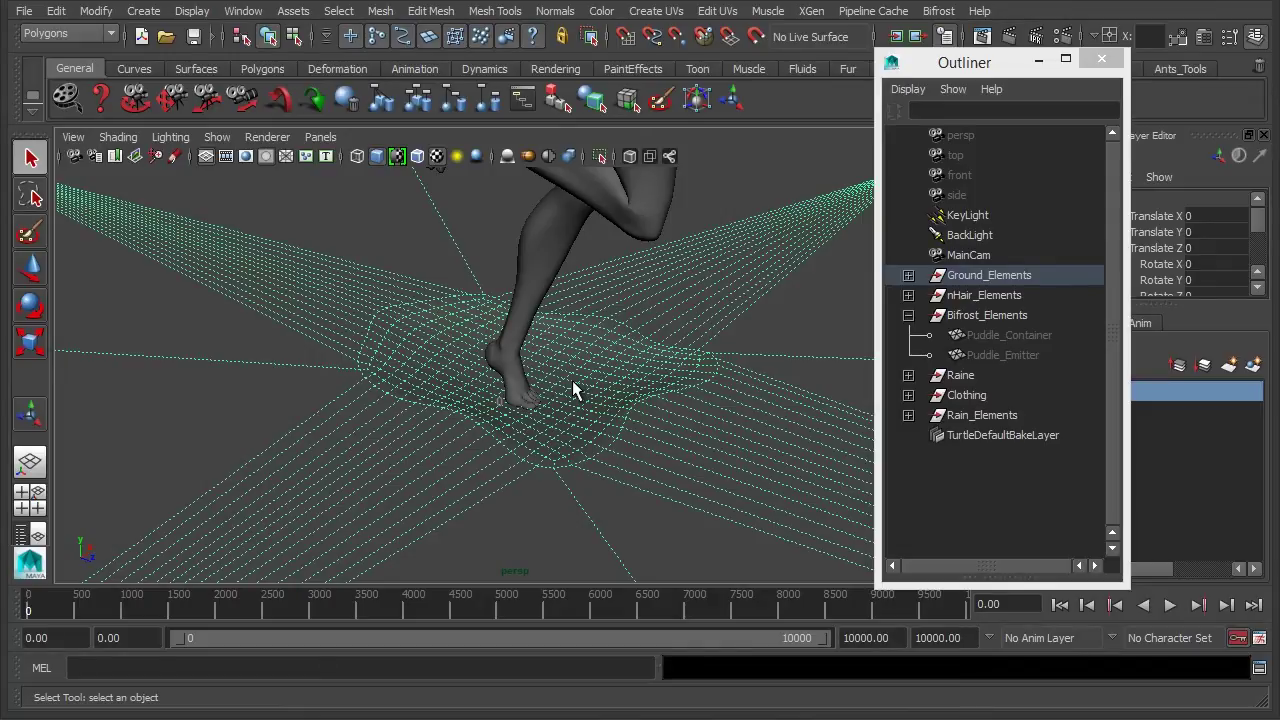
{"action": "mouse_move", "coordinate": [575, 390]}
{"action": "left_mouse_down", "text": "alt"}
{"action": "mouse_move", "coordinate": [486, 420]}
{"action": "mouse_move", "coordinate": [529, 426]}
{"action": "mouse_move", "coordinate": [556, 387]}
{"action": "left_mouse_up", "text": "alt"}
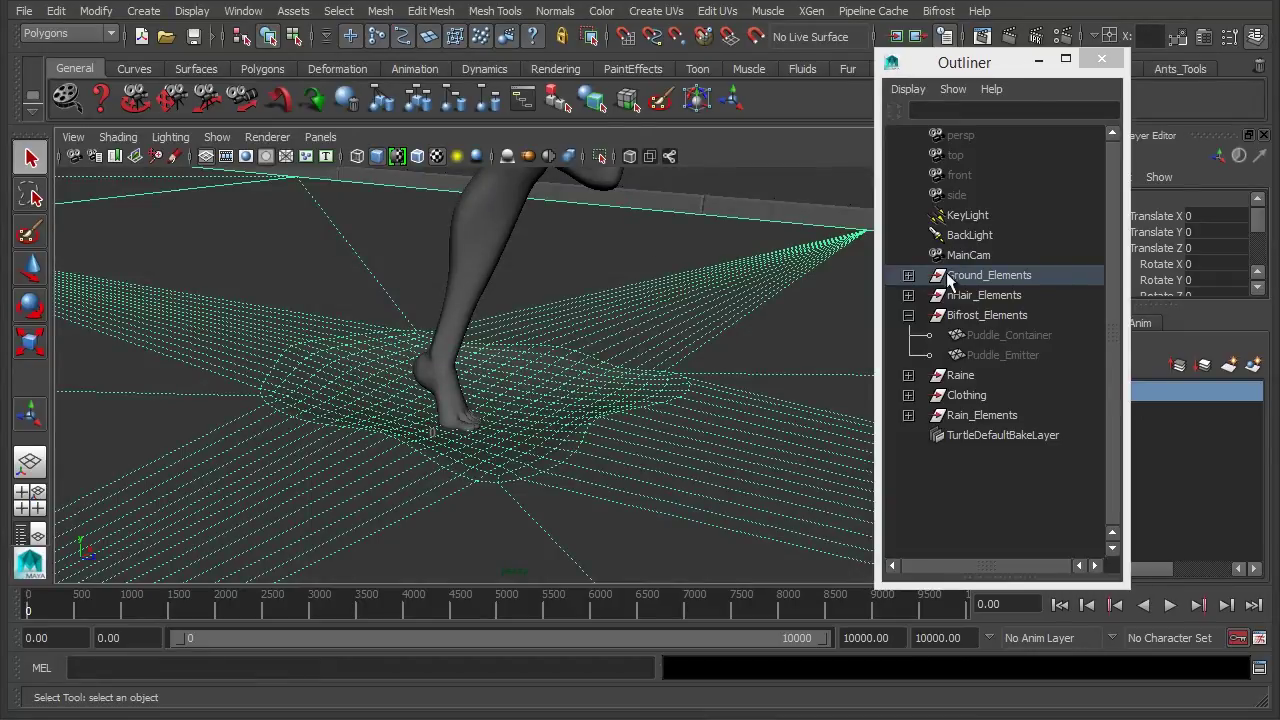
Unhide Puddle_Emitter and Puddle_Container, then raise the emitter to Translate Y 0.203.
{"action": "left_click", "coordinate": [1003, 356]}
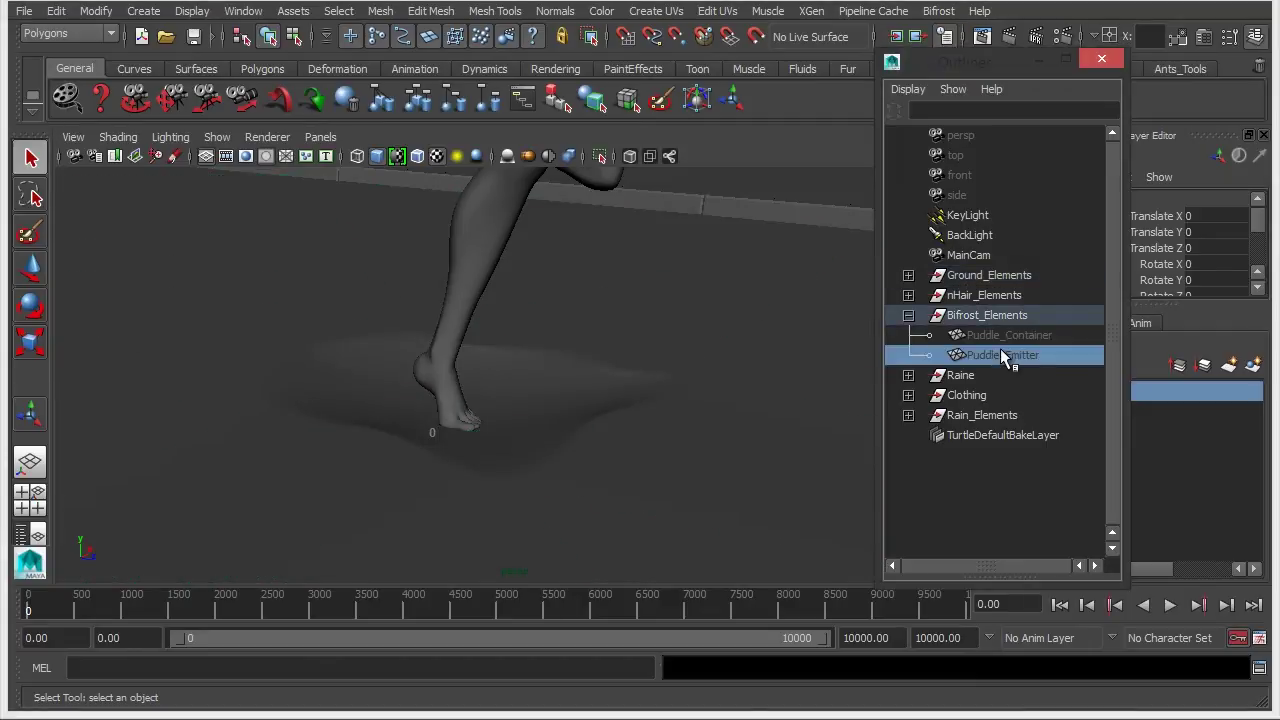
{"action": "left_click", "coordinate": [1016, 341], "text": "ctrl"}
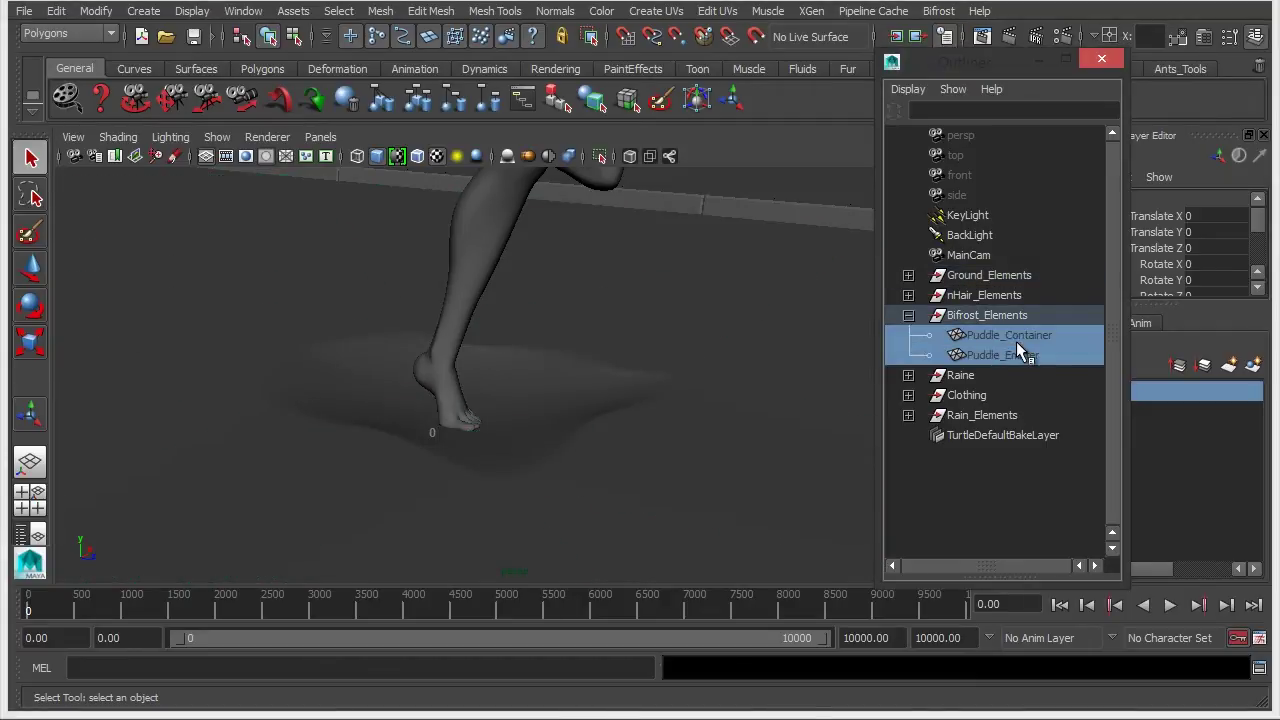
{"action": "key", "text": "shift+h"}
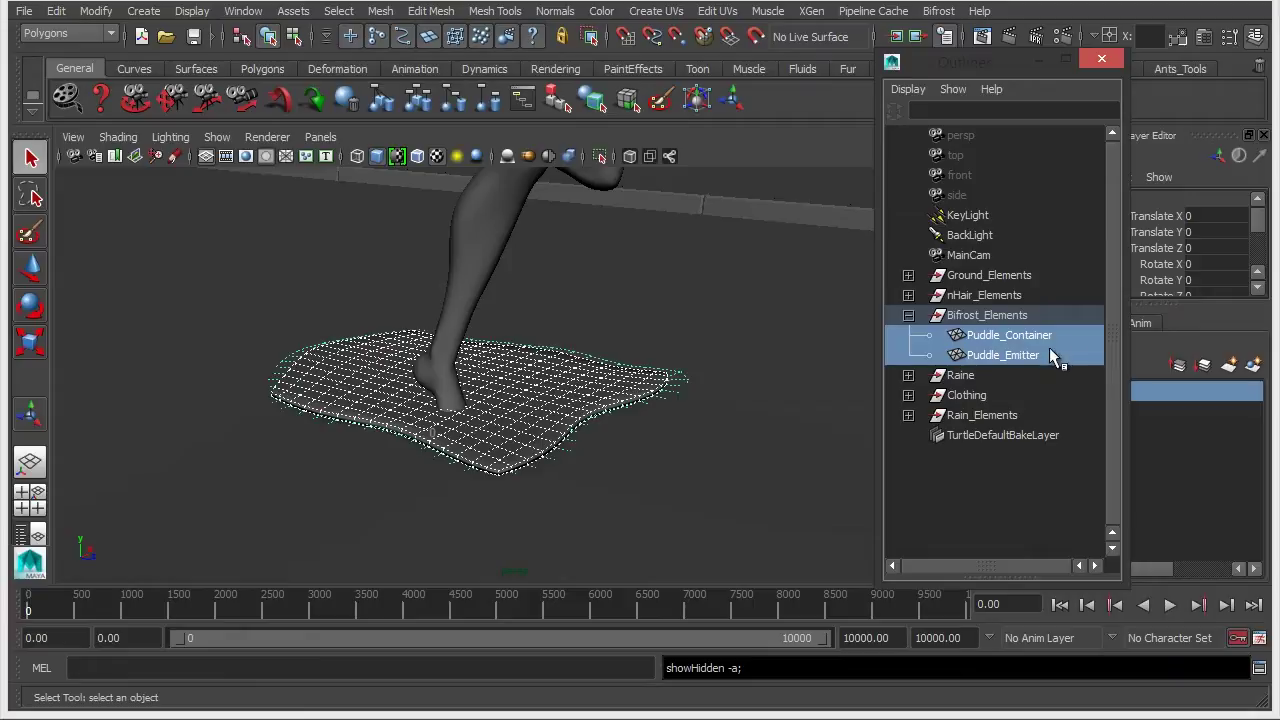
{"action": "left_click", "coordinate": [1050, 356]}
{"action": "key", "text": "w"}
{"action": "left_click_drag", "start_coordinate": [300, 352], "coordinate": [517, 420], "text": "alt"}
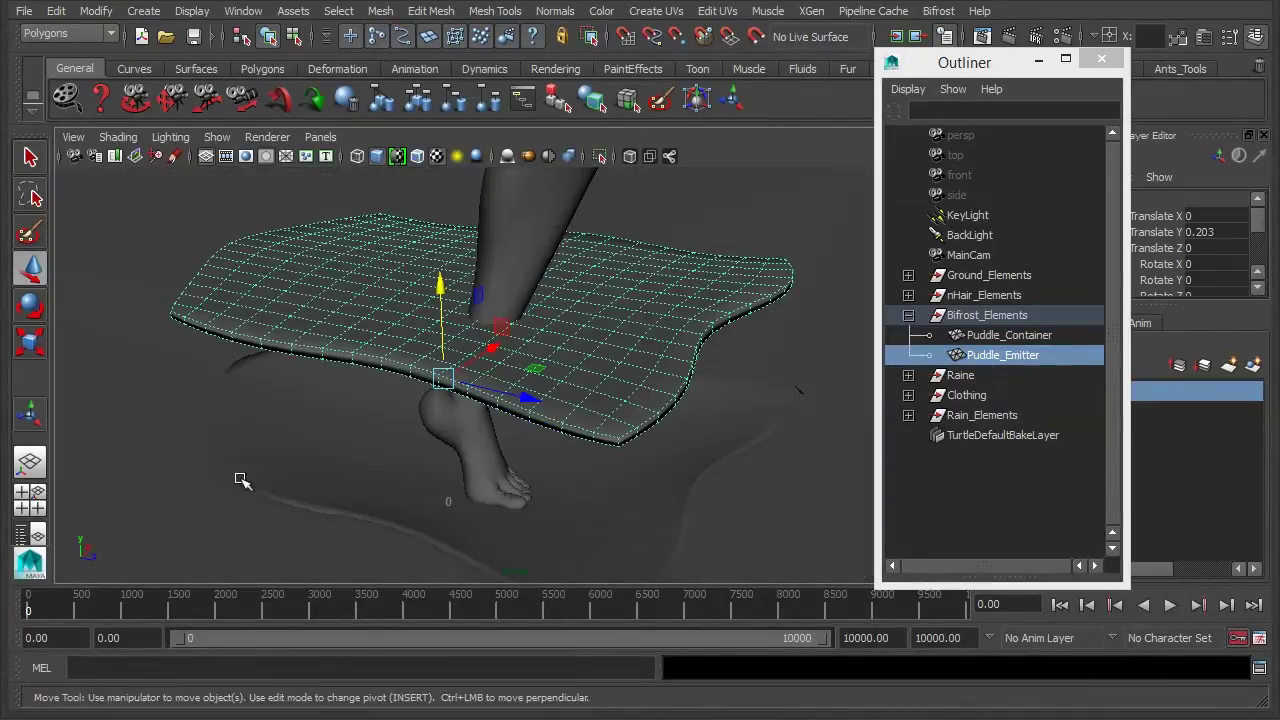
Orbit around the puddle, selecting the container and then the ground plane.
{"action": "left_click_drag", "start_coordinate": [714, 434], "coordinate": [543, 449], "text": "alt"}
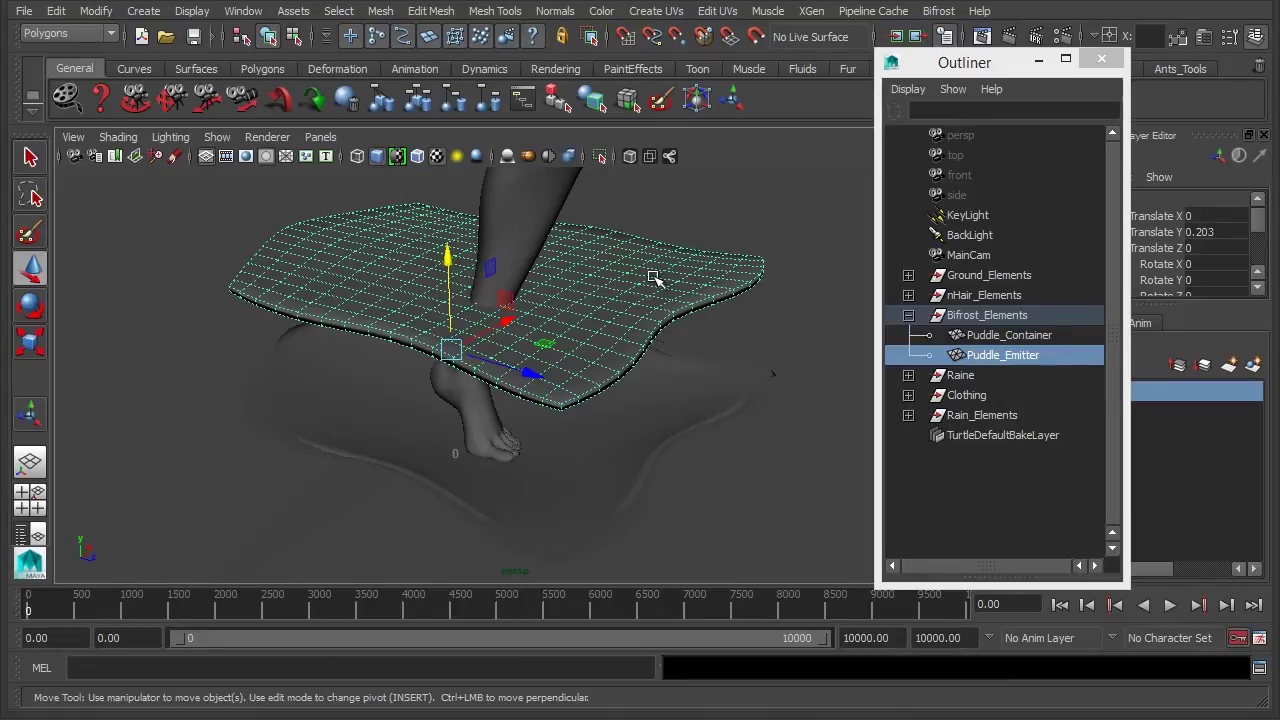
{"action": "left_click_drag", "start_coordinate": [660, 280], "coordinate": [612, 280], "text": "alt"}
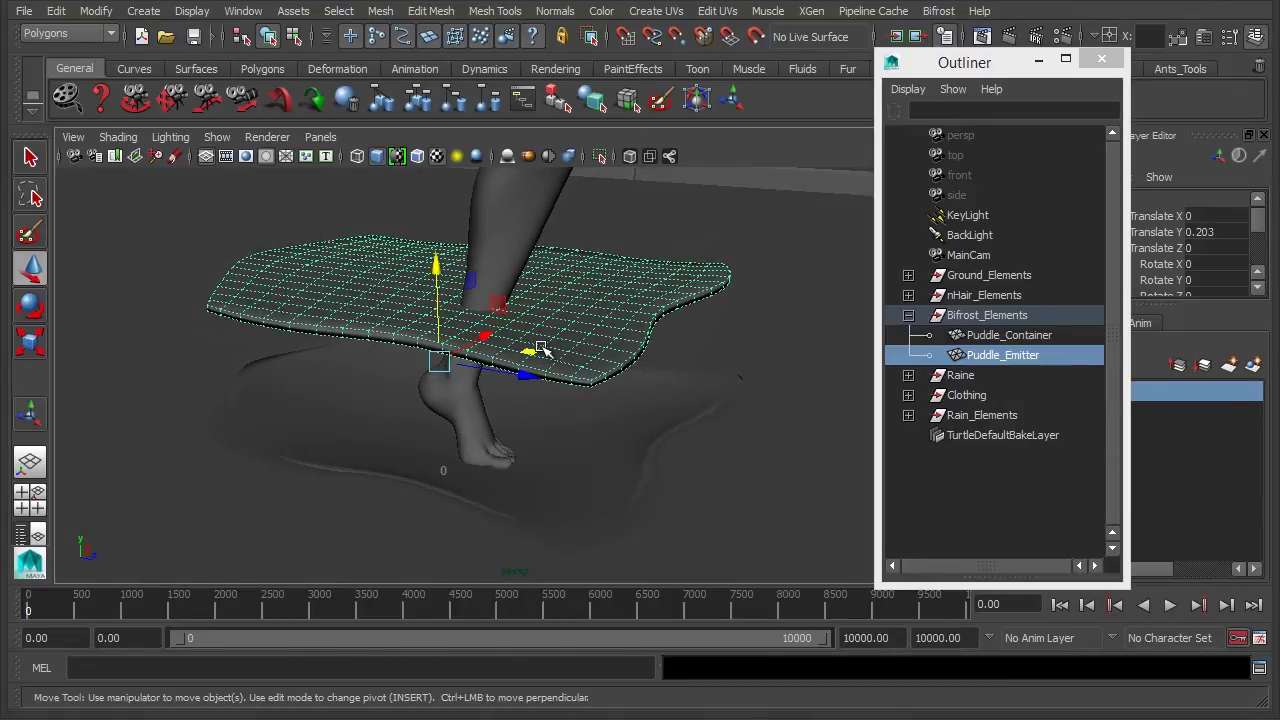
{"action": "left_click", "coordinate": [1028, 338]}
{"action": "left_click_drag", "start_coordinate": [849, 326], "coordinate": [797, 238], "text": "alt"}
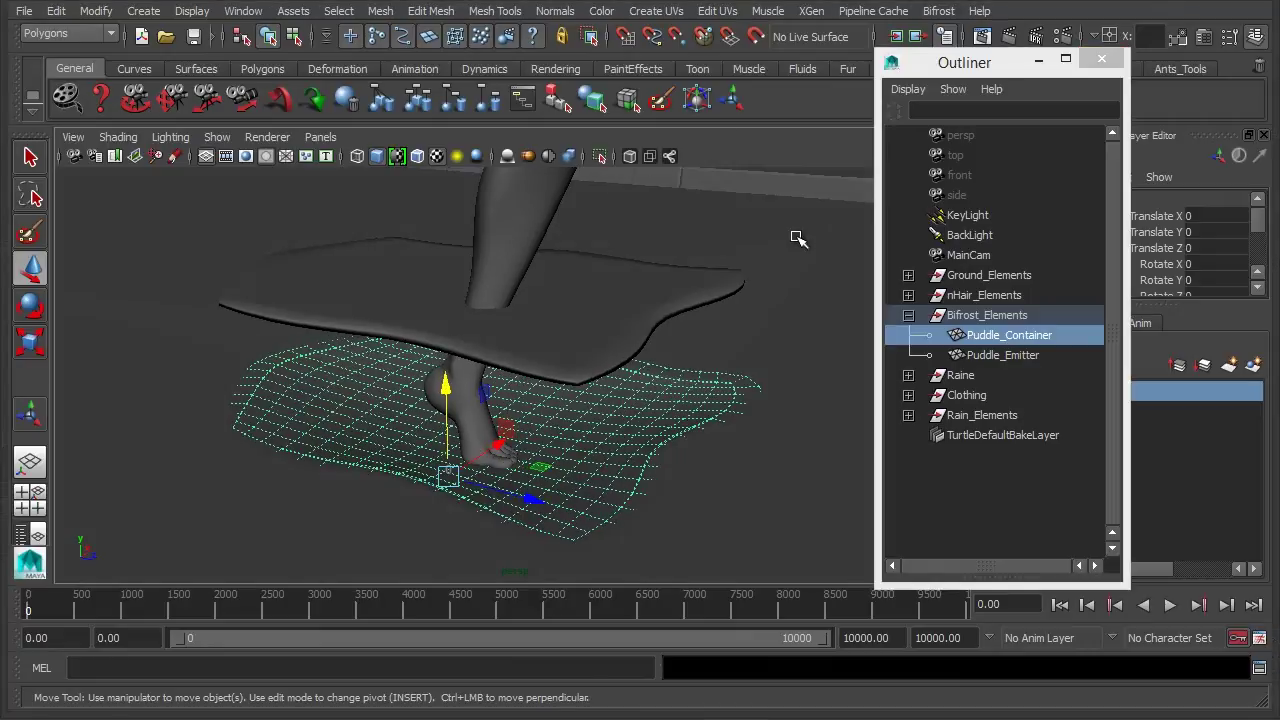
{"action": "left_click", "coordinate": [797, 238]}
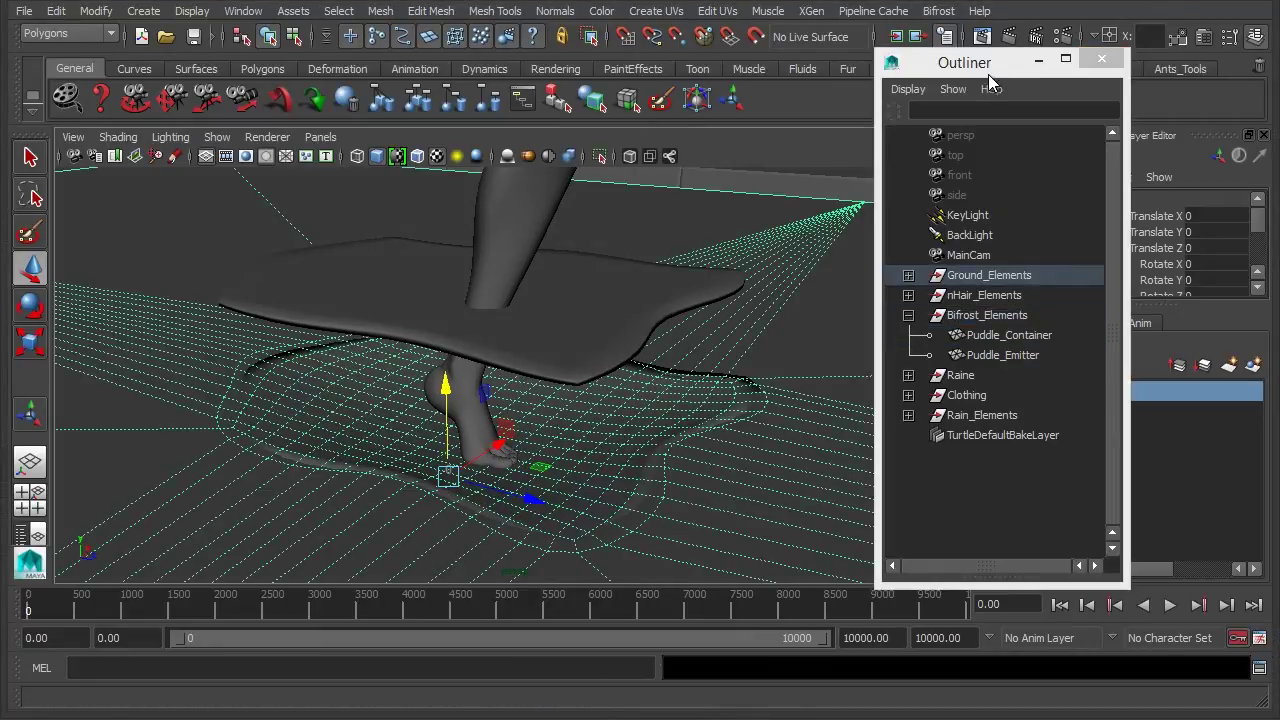
{"action": "left_click_drag", "start_coordinate": [989, 77], "coordinate": [821, 90]}
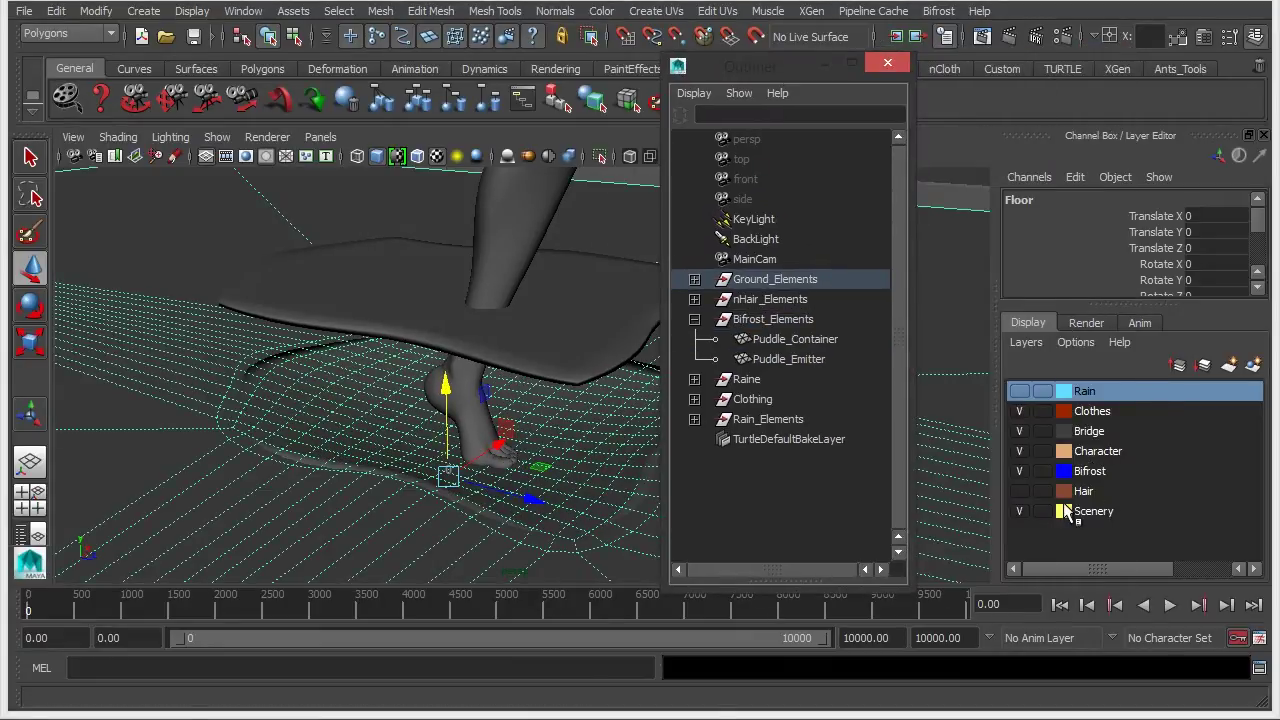
Hide the Bridge display layer while keeping the Scenery layer visible.
{"action": "left_click", "coordinate": [1019, 512]}
{"action": "left_click", "coordinate": [1019, 511]}
{"action": "left_click", "coordinate": [1019, 431]}
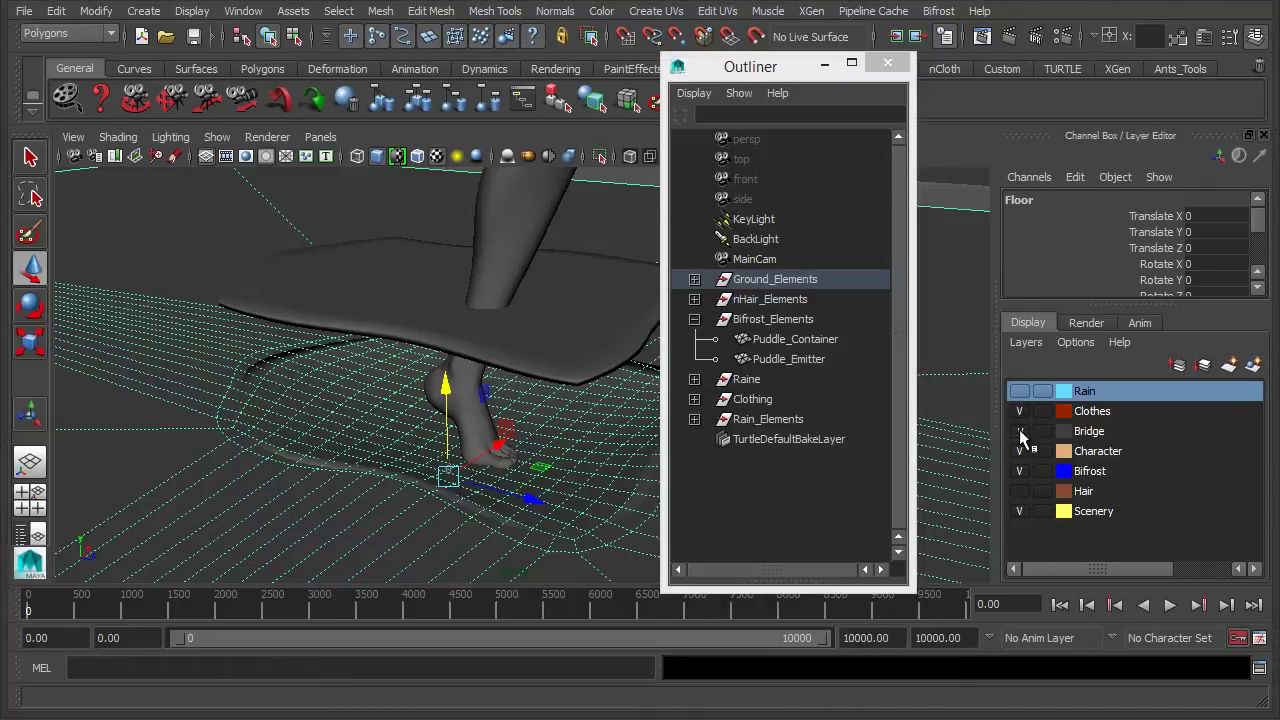
{"action": "left_click_drag", "start_coordinate": [776, 78], "coordinate": [988, 72]}
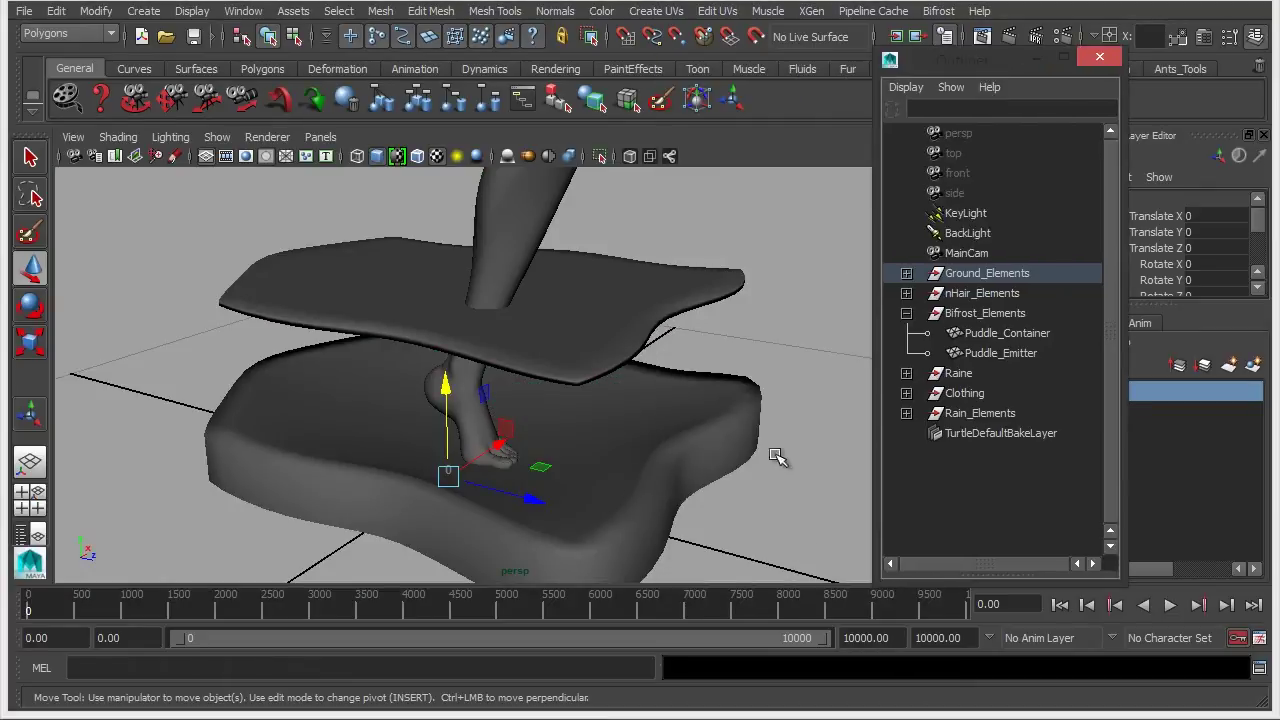
Select Puddle_Container, frame it with F, orbit around it, and minimize the Outliner.
{"action": "middle_click_drag", "start_coordinate": [611, 451], "coordinate": [606, 386], "text": "alt"}
{"action": "left_click", "coordinate": [606, 224]}
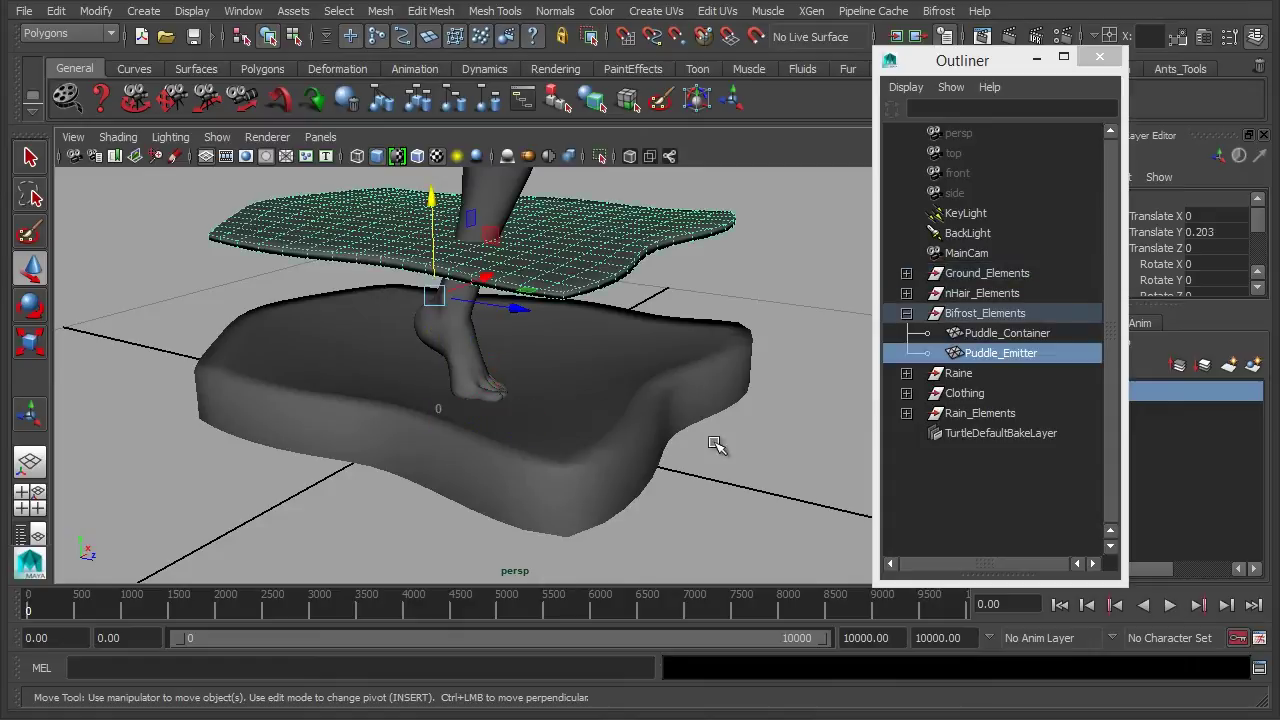
{"action": "left_click", "coordinate": [660, 378]}
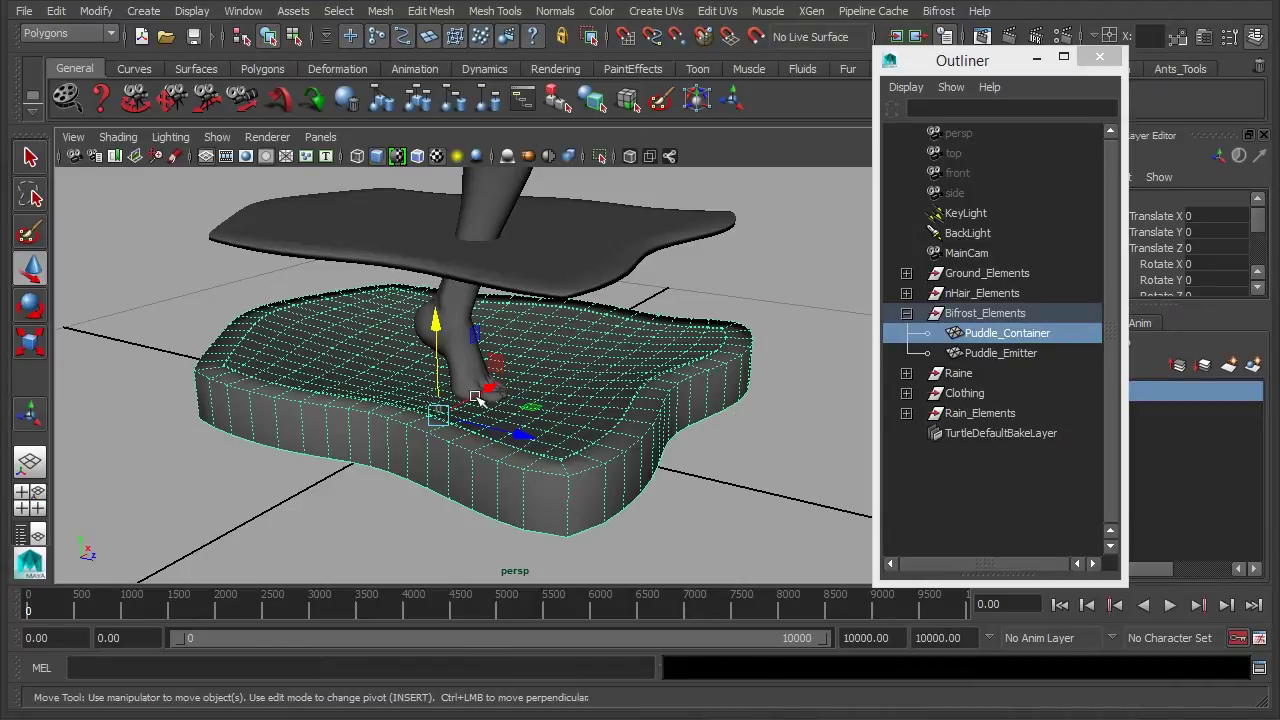
{"action": "scroll", "coordinate": [569, 323], "scroll_direction": "up", "scroll_amount": 10}
{"action": "left_click_drag", "start_coordinate": [553, 390], "coordinate": [480, 360], "text": "alt"}
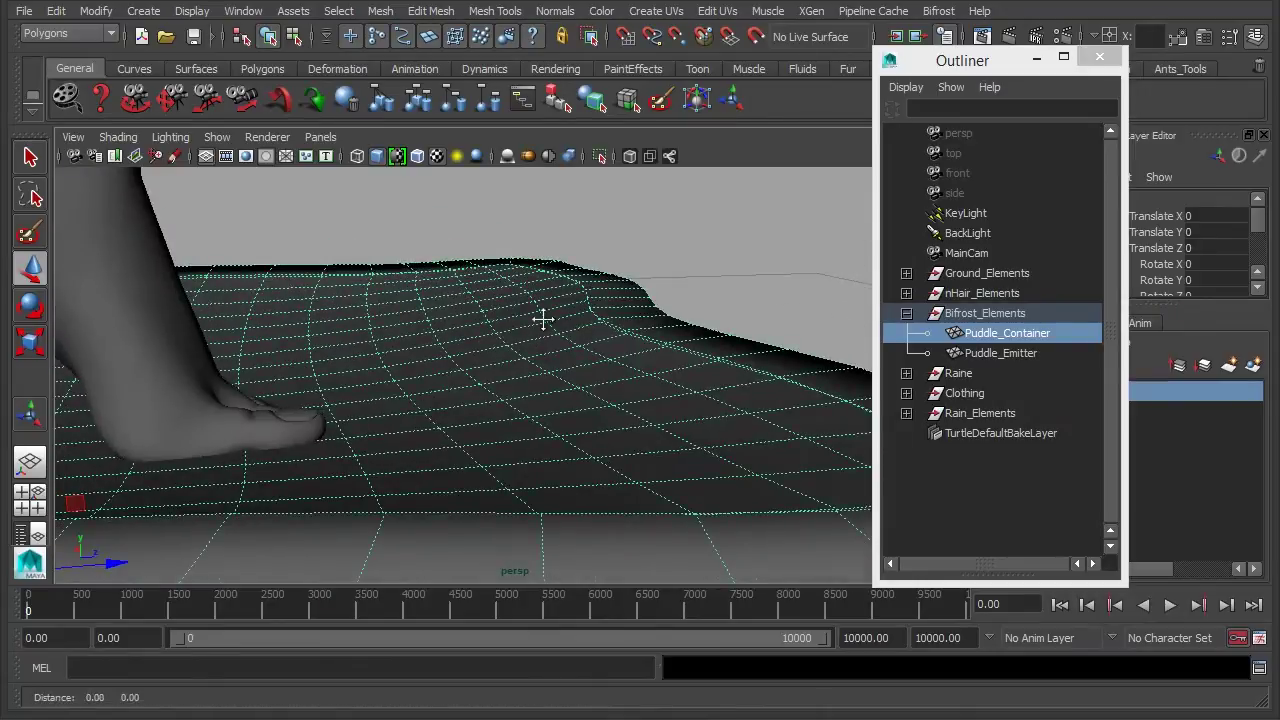
{"action": "scroll", "coordinate": [543, 317], "scroll_direction": "up", "scroll_amount": 5}
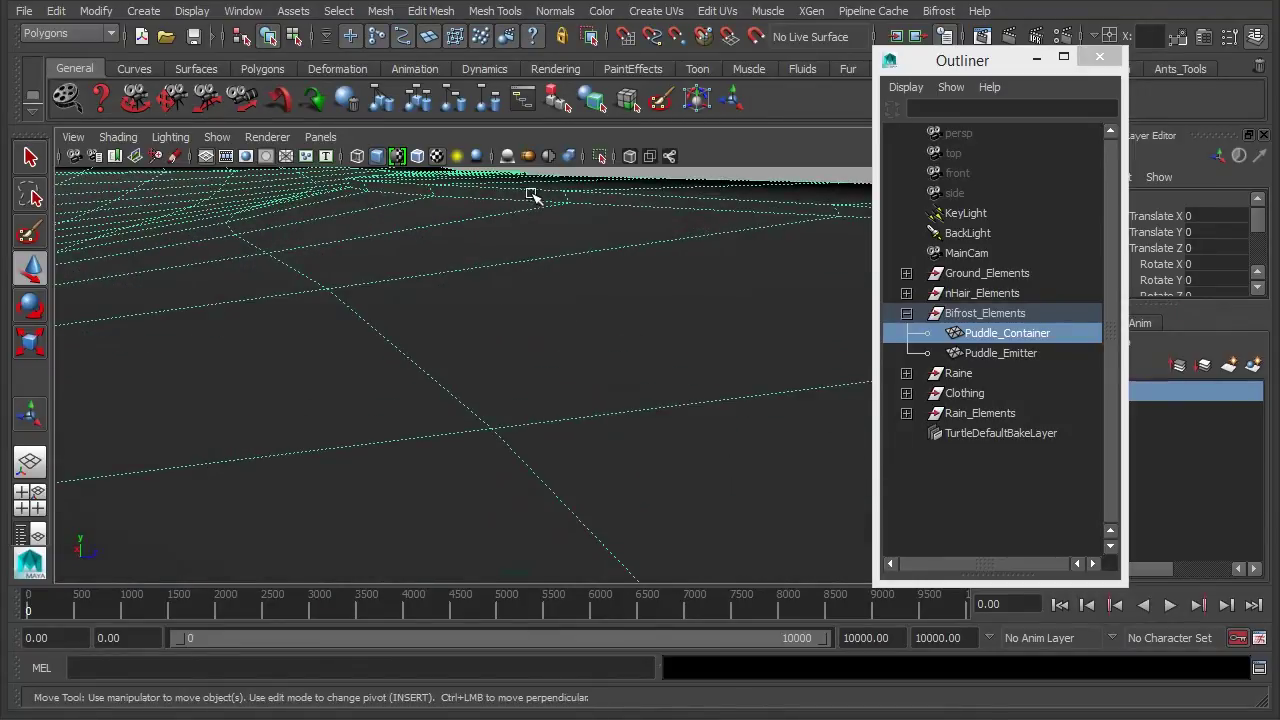
{"action": "key", "text": "f"}
{"action": "left_click_drag", "start_coordinate": [509, 366], "coordinate": [556, 438], "text": "alt"}
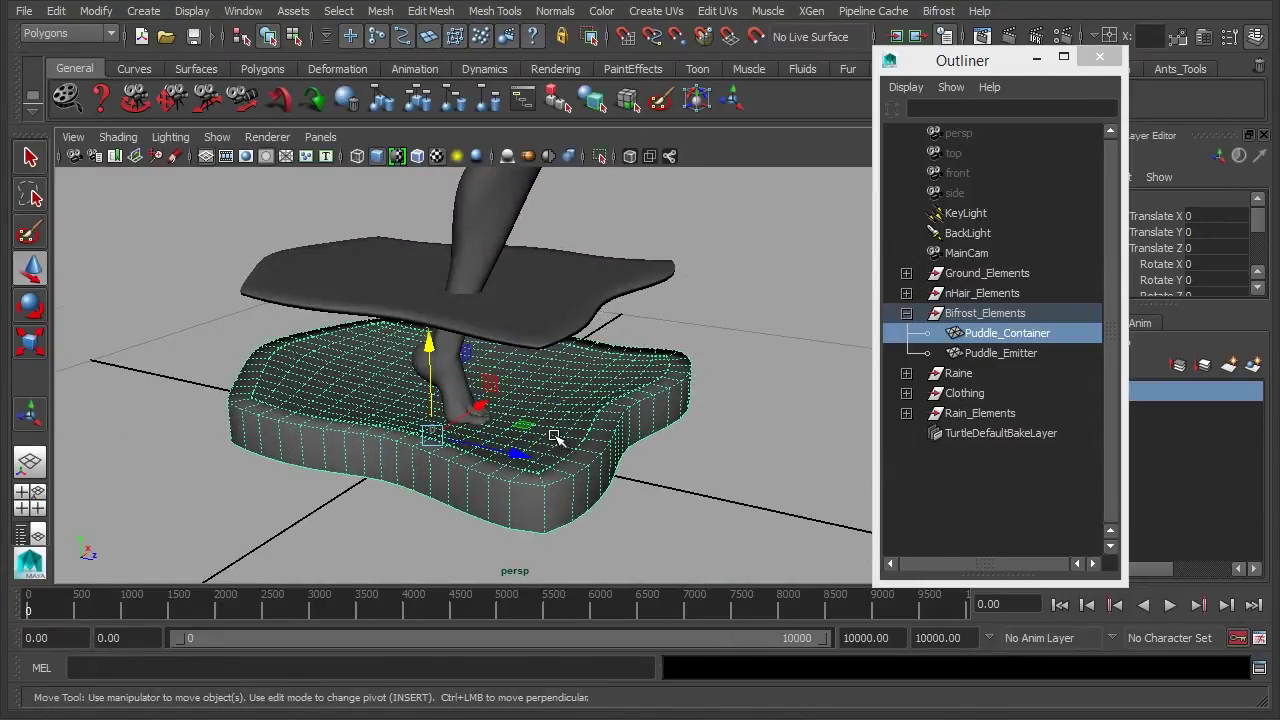
{"action": "left_click", "coordinate": [1037, 57]}
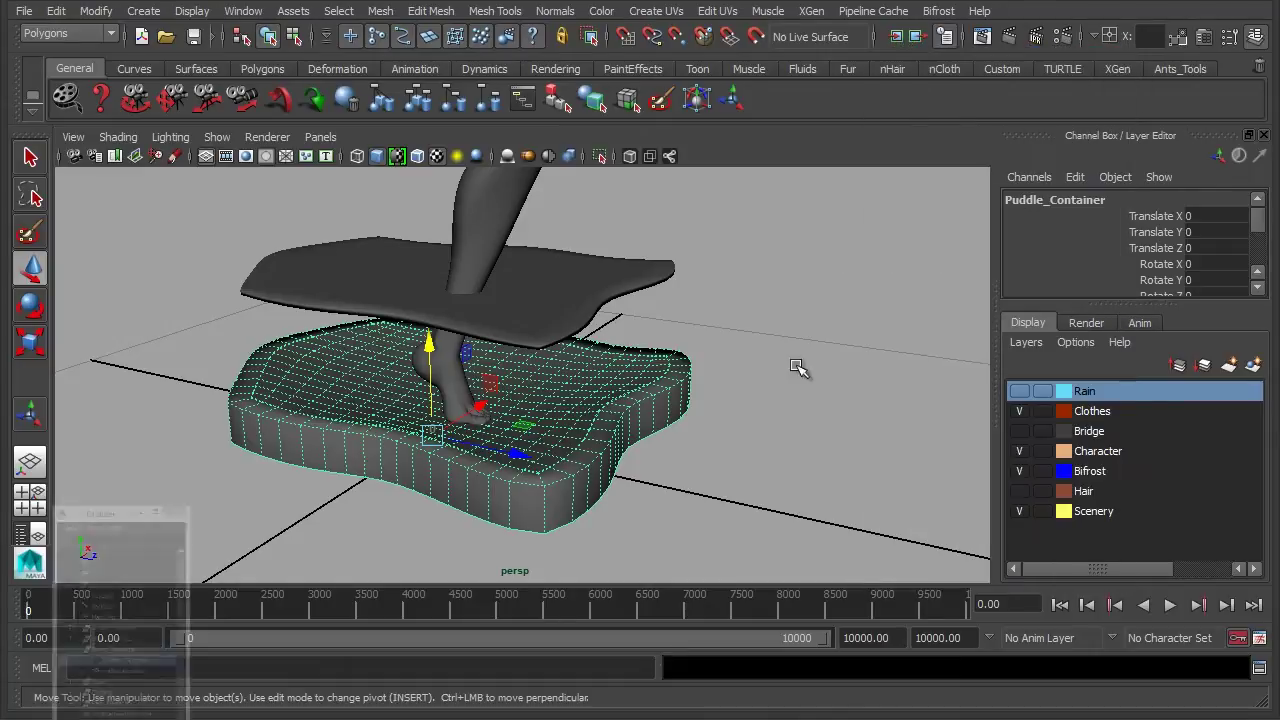
{"action": "left_click_drag", "start_coordinate": [729, 400], "coordinate": [743, 400], "text": "alt"}
{"action": "left_click", "coordinate": [773, 352]}
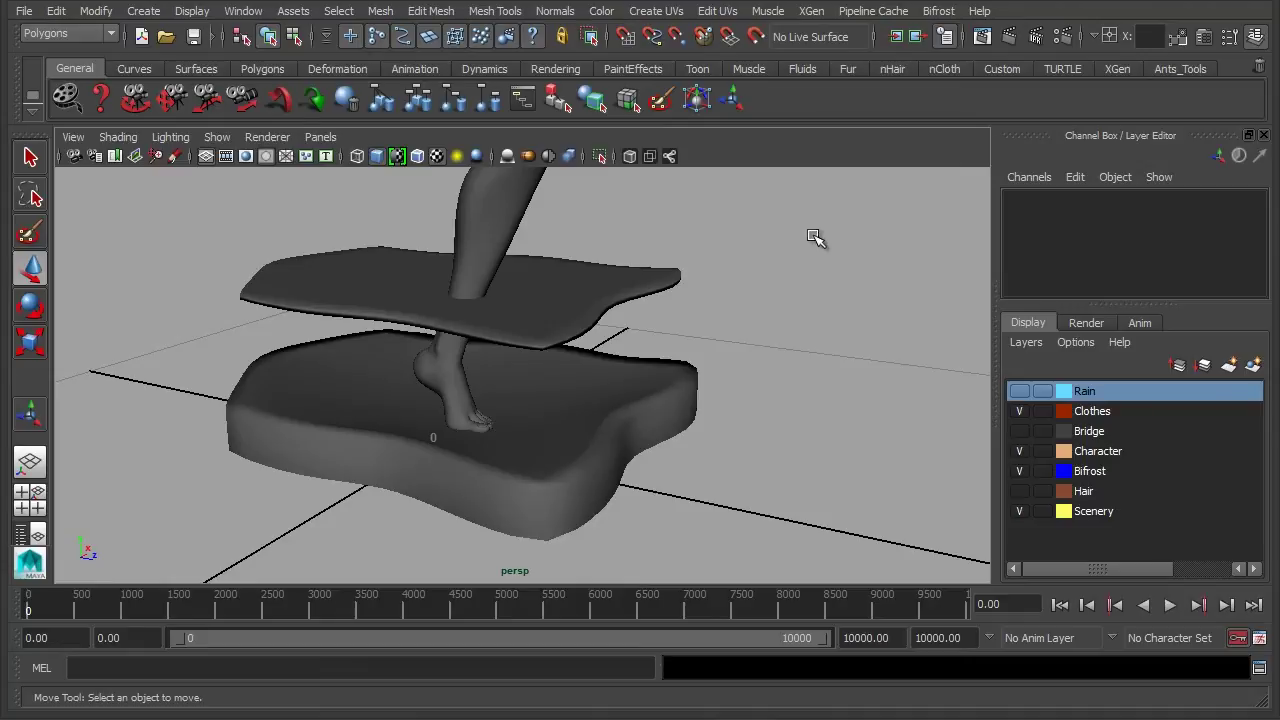
Apply Bifrost > Create Liquid to Puddle_Emitter and reopen the Outliner with Shift+O.
{"action": "left_click", "coordinate": [572, 287]}
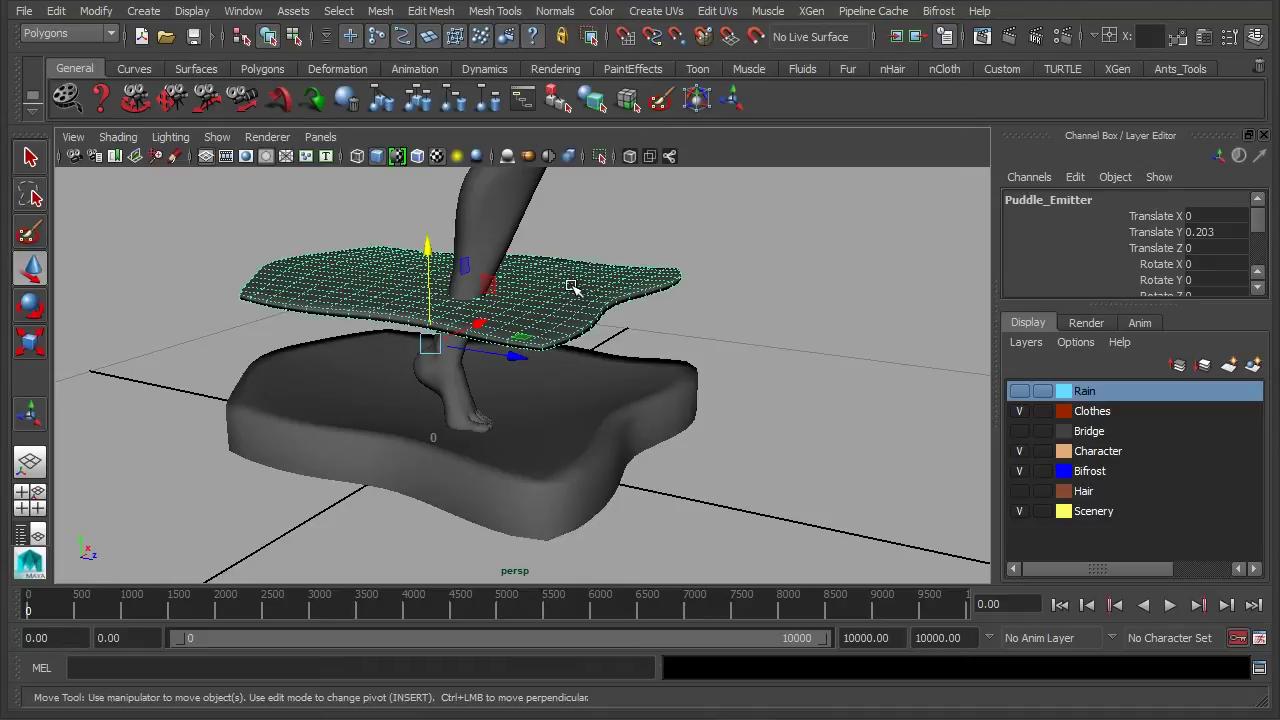
{"action": "left_click", "coordinate": [935, 11]}
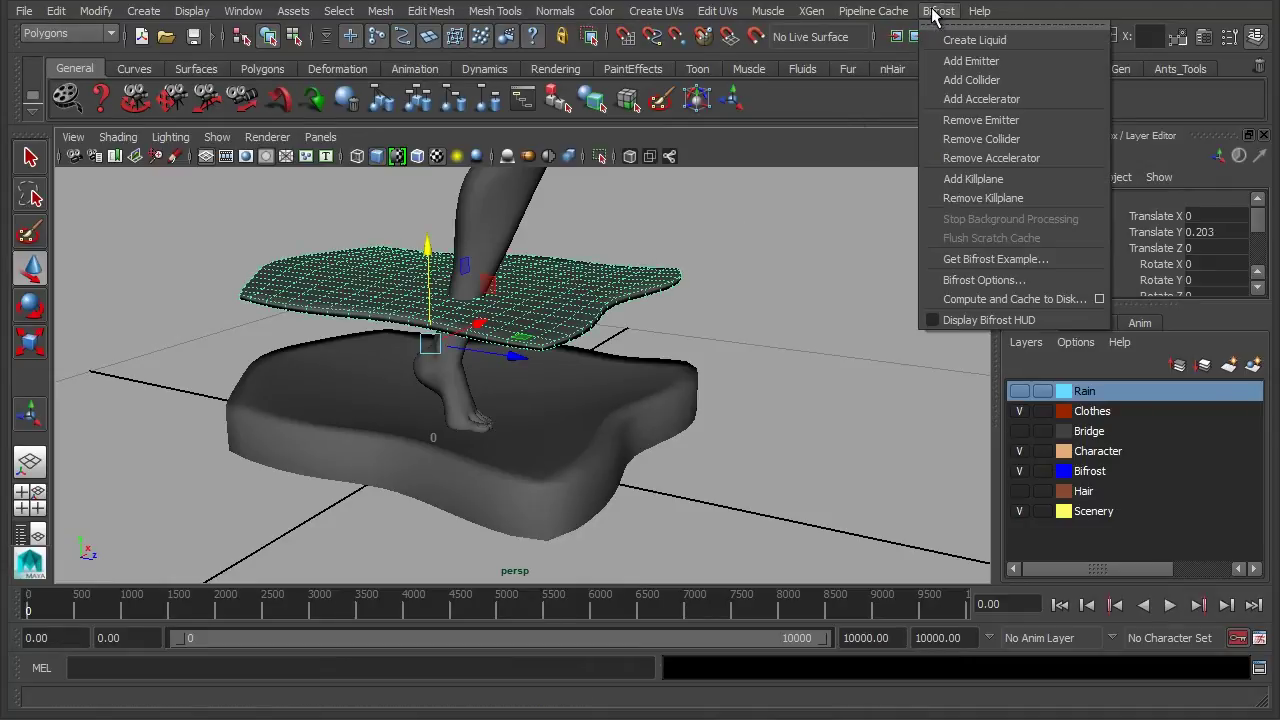
{"action": "left_click", "coordinate": [956, 40]}
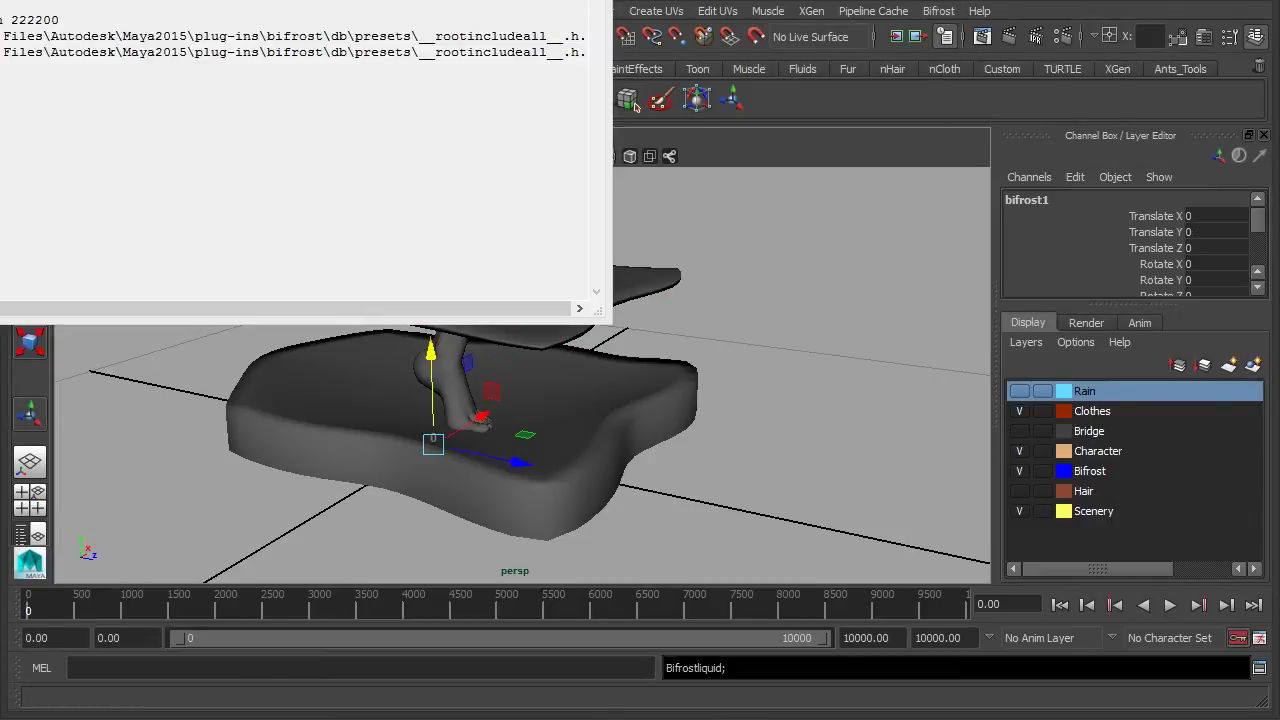
{"action": "left_click", "coordinate": [848, 382]}
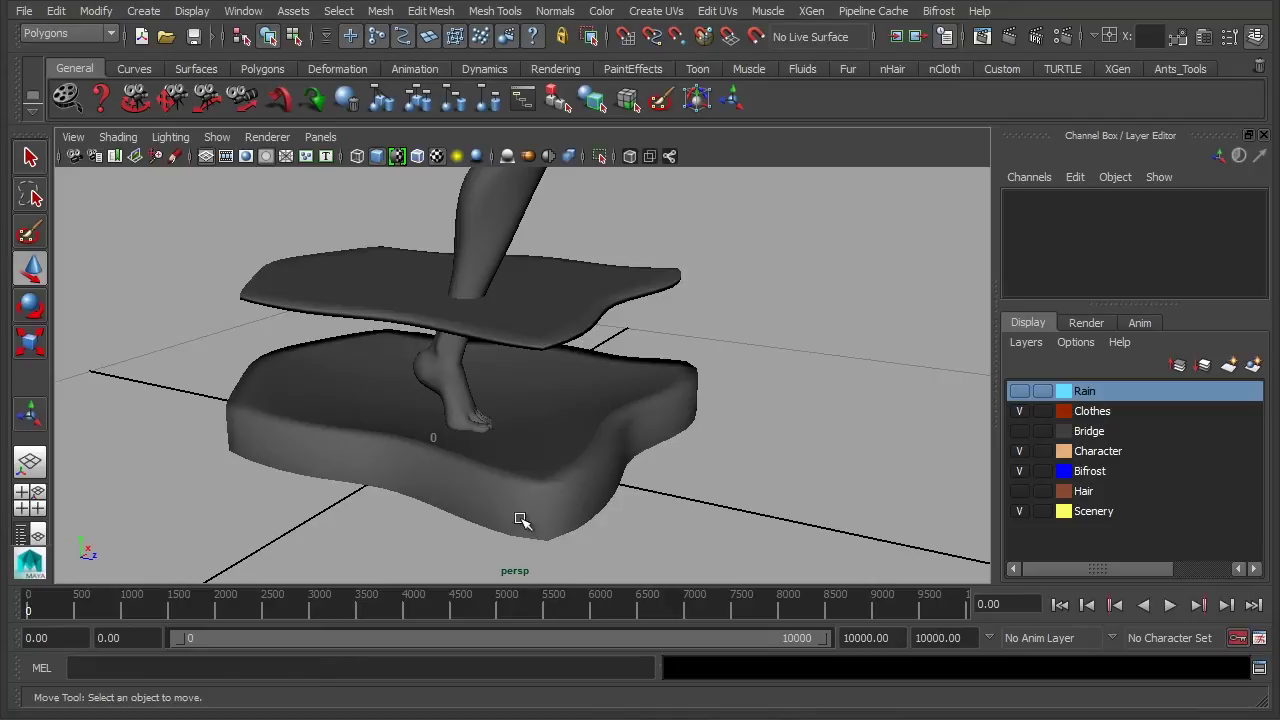
{"action": "left_click", "coordinate": [623, 272]}
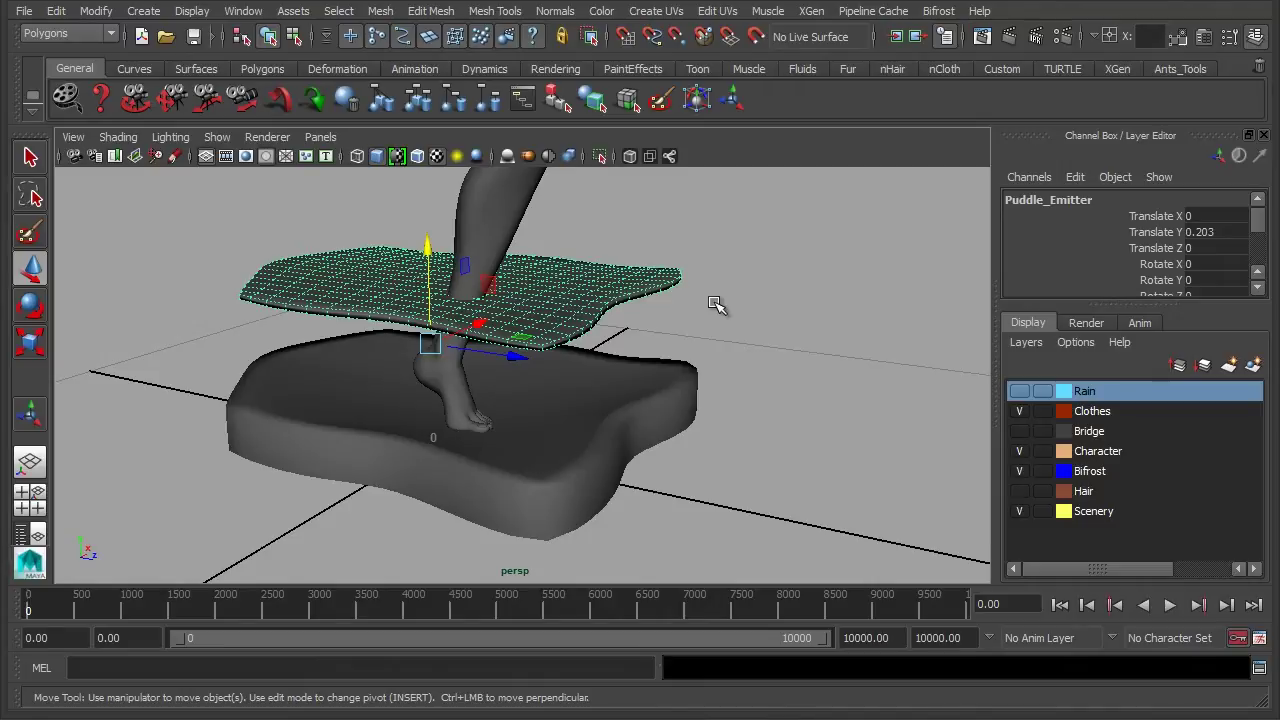
{"action": "left_click_drag", "start_coordinate": [660, 463], "coordinate": [680, 465], "text": "alt"}
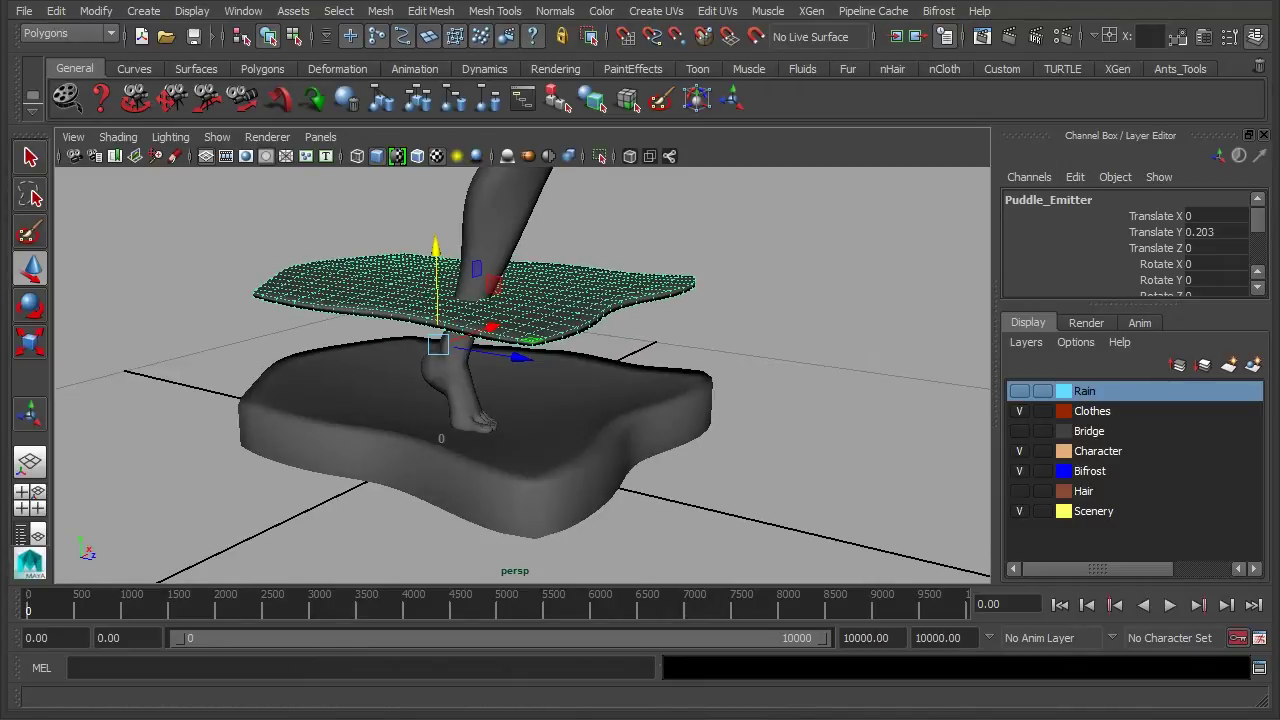
{"action": "key", "text": "shift+o"}
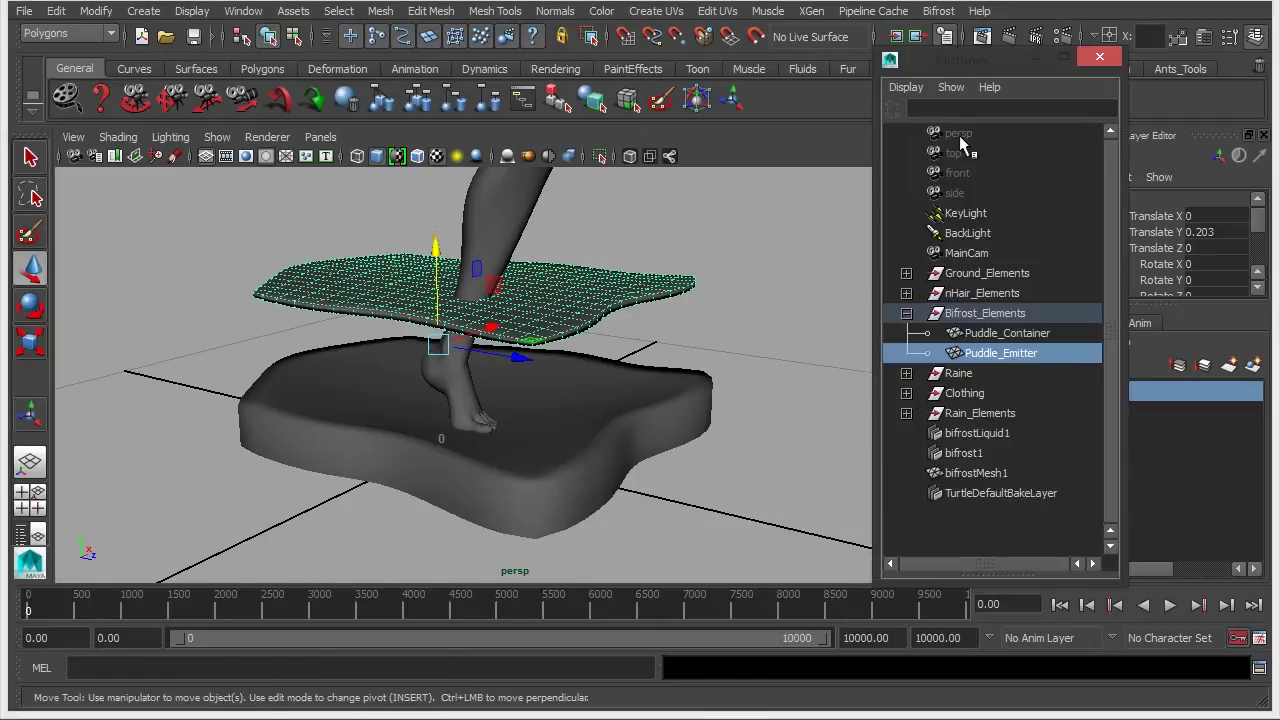
Parent bifrostLiquid1, bifrost1 and bifrostMesh1 under the Bifrost_Elements group.
{"action": "left_click_drag", "start_coordinate": [985, 65], "coordinate": [1038, 38]}
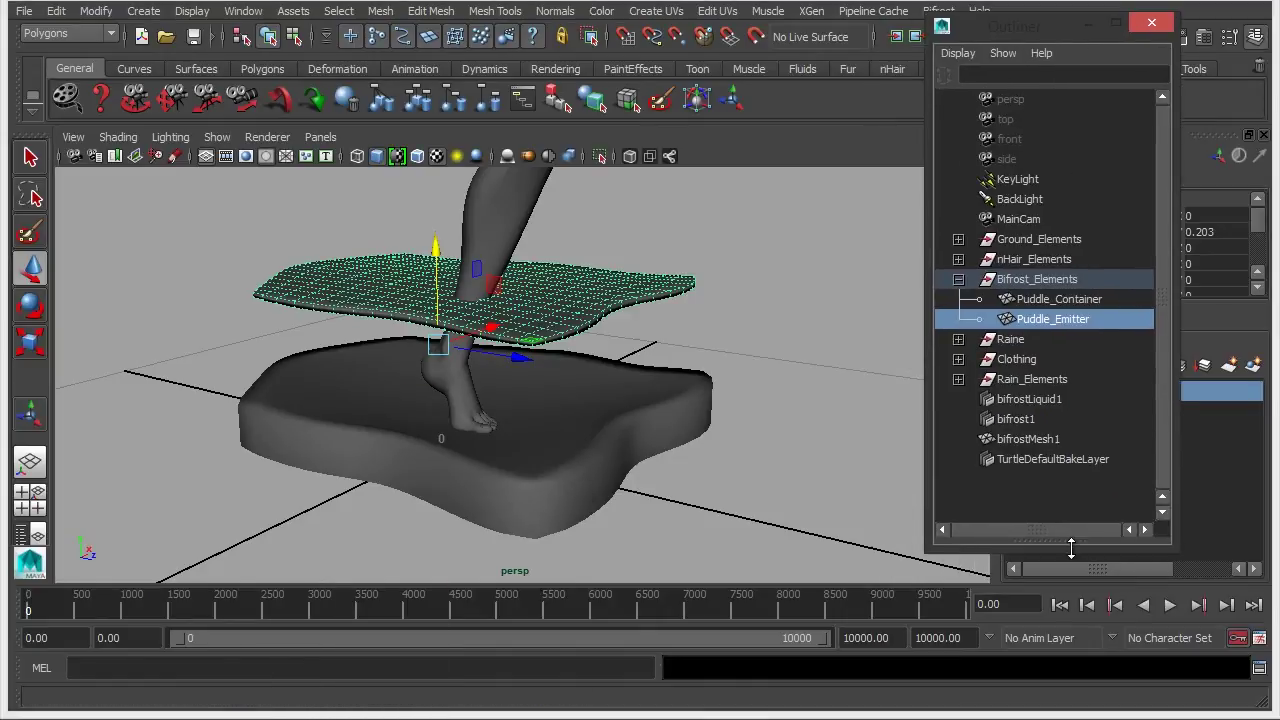
{"action": "left_click_drag", "start_coordinate": [1071, 548], "coordinate": [1071, 598]}
{"action": "left_click_drag", "start_coordinate": [1035, 399], "coordinate": [1024, 442]}
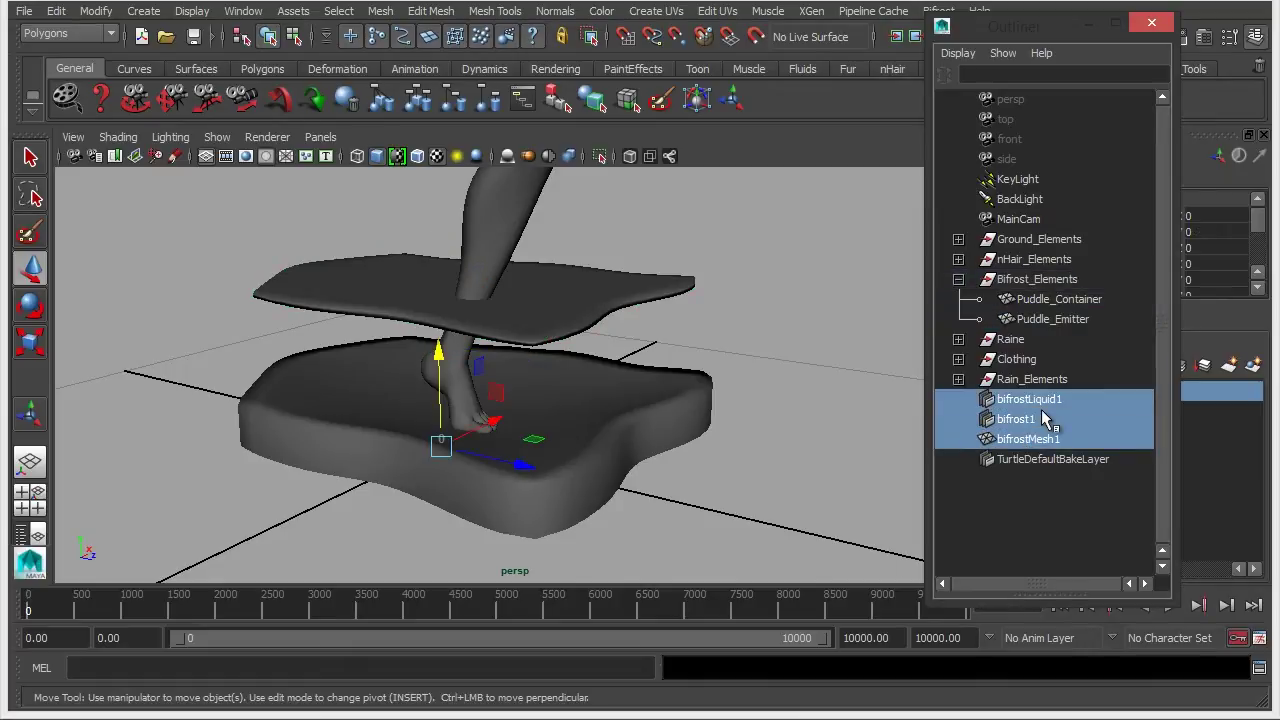
{"action": "middle_click_drag", "start_coordinate": [1044, 418], "coordinate": [1043, 285]}
Select bifrostLiquid1 and start playing the liquid simulation.
{"action": "left_click_drag", "start_coordinate": [1043, 26], "coordinate": [886, 26]}
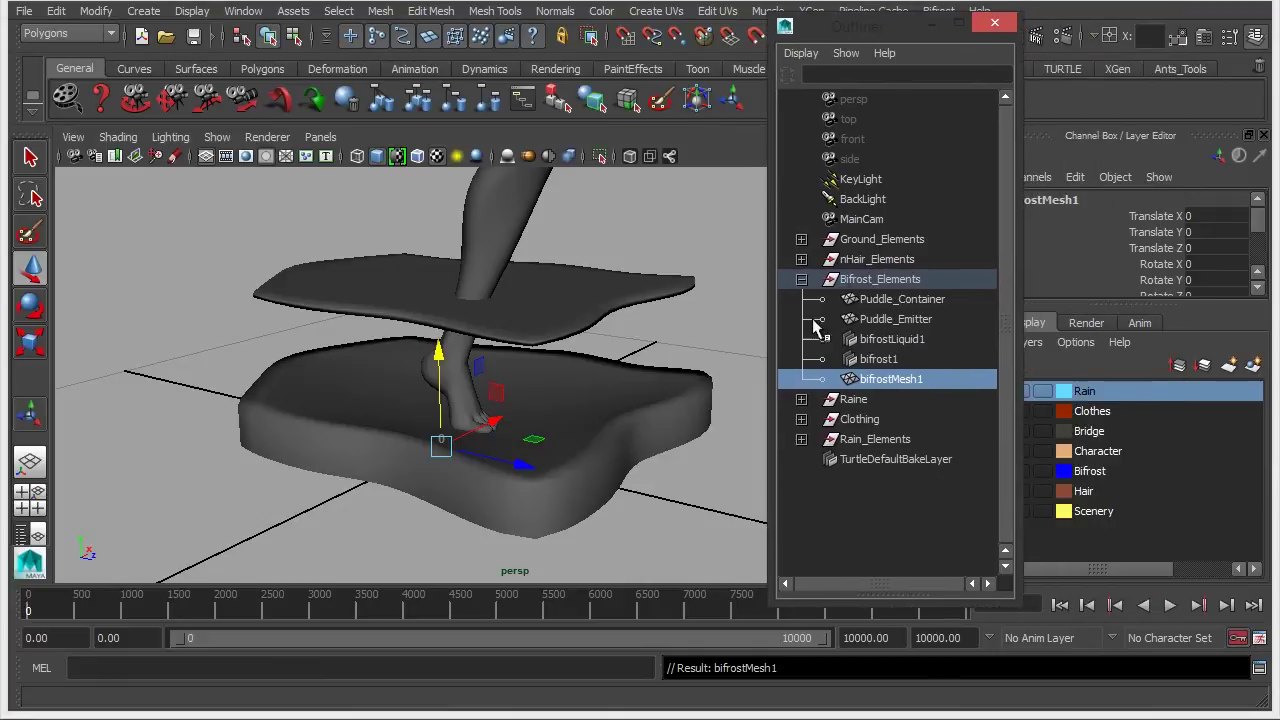
{"action": "left_click", "coordinate": [897, 342]}
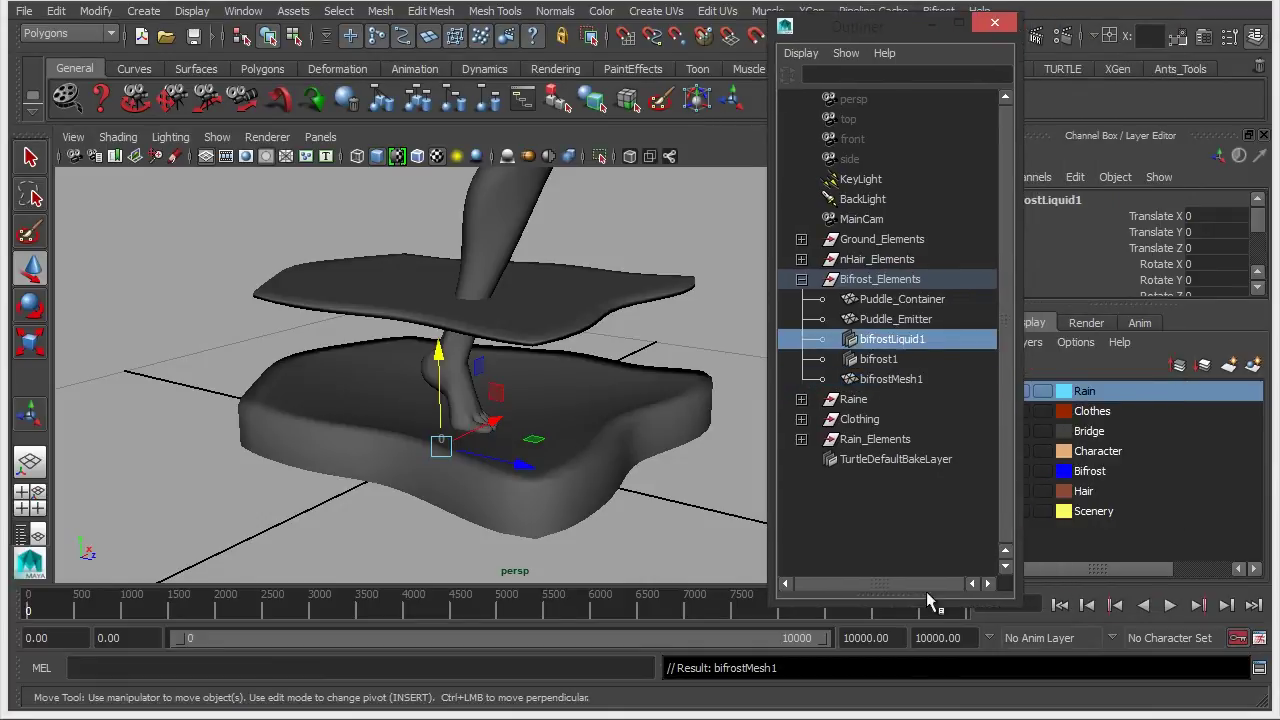
{"action": "left_click_drag", "start_coordinate": [927, 598], "coordinate": [913, 562]}
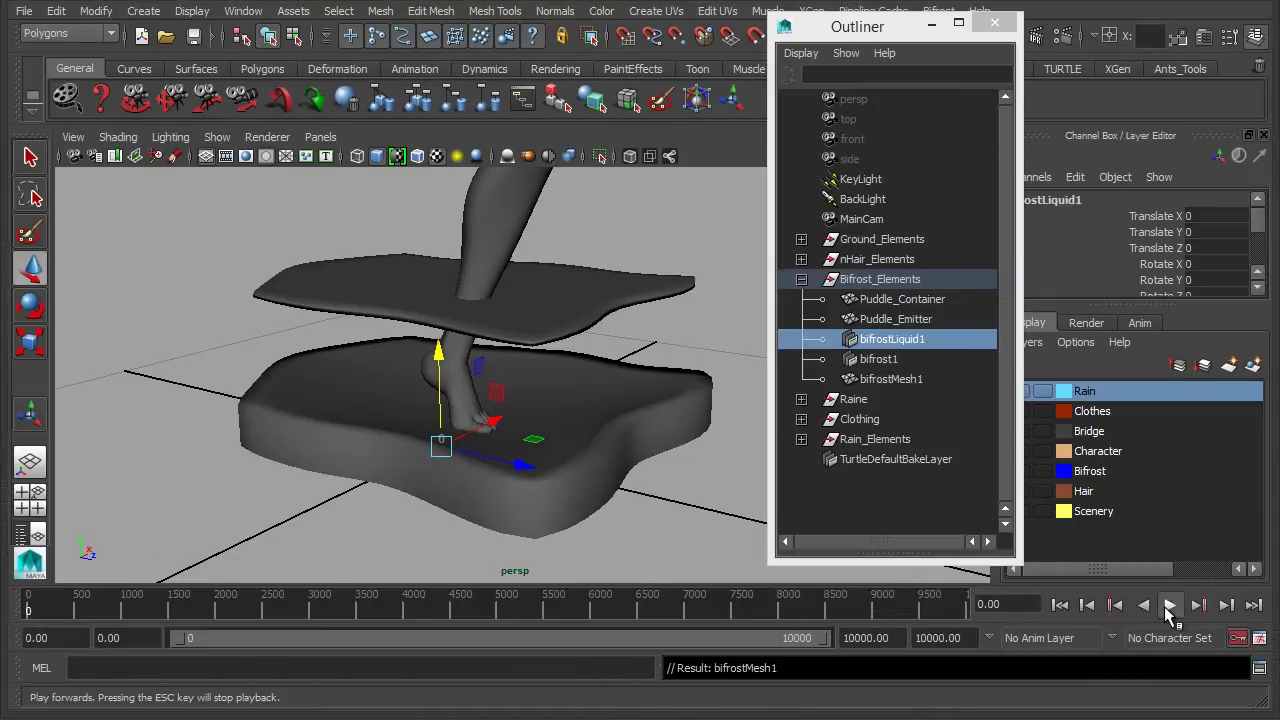
{"action": "left_click", "coordinate": [1170, 605]}
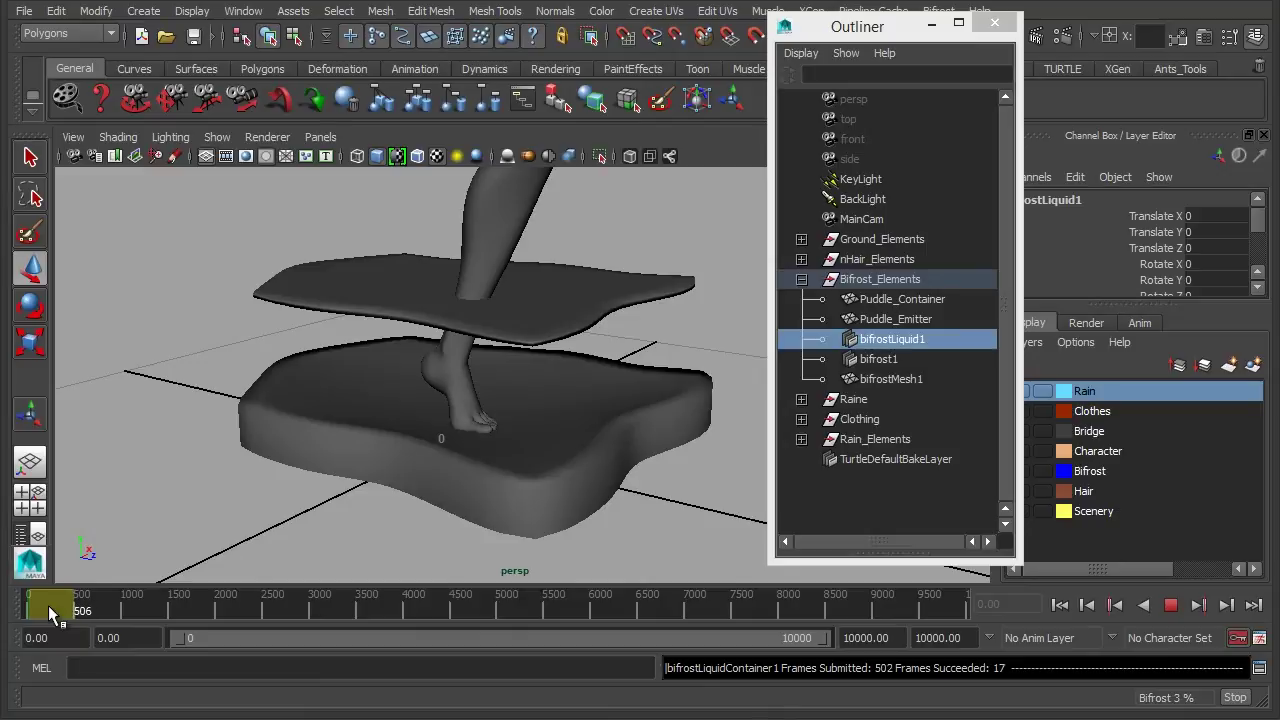
Stop playback, cancel the Bifrost background simulation, and select the animation end-time field.
{"action": "left_click", "coordinate": [1176, 604]}
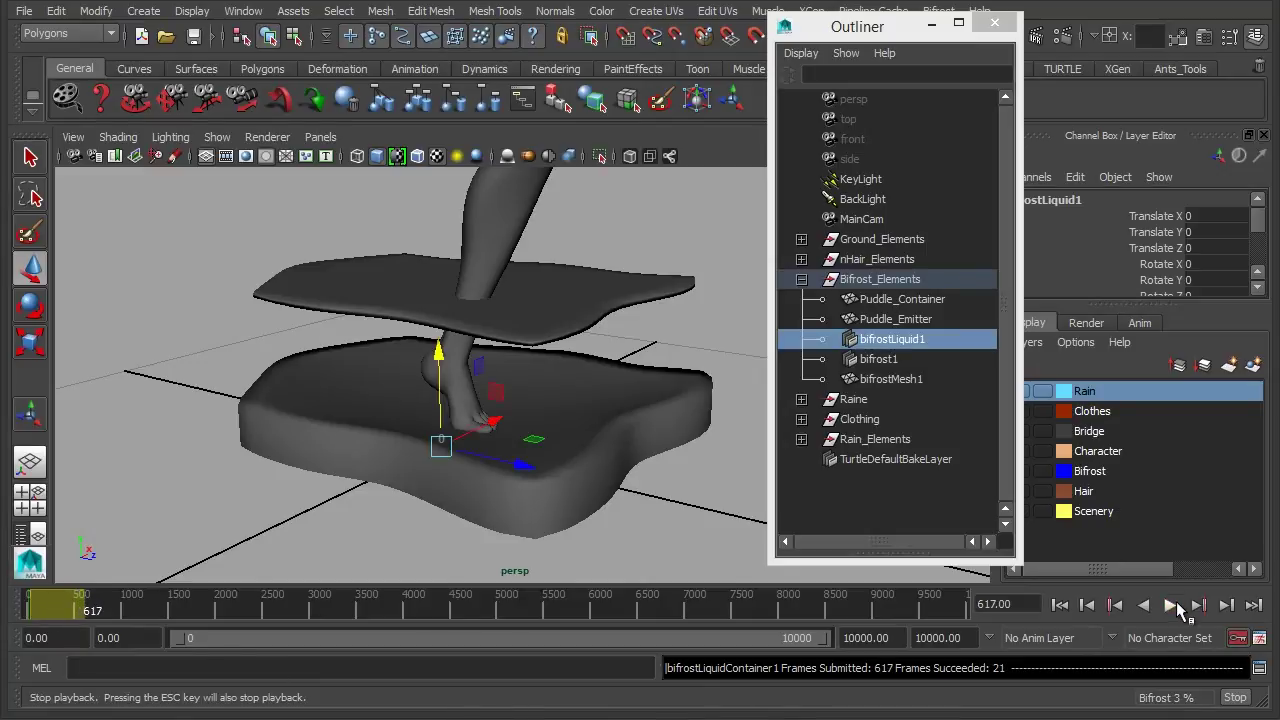
{"action": "left_click", "coordinate": [1235, 698]}
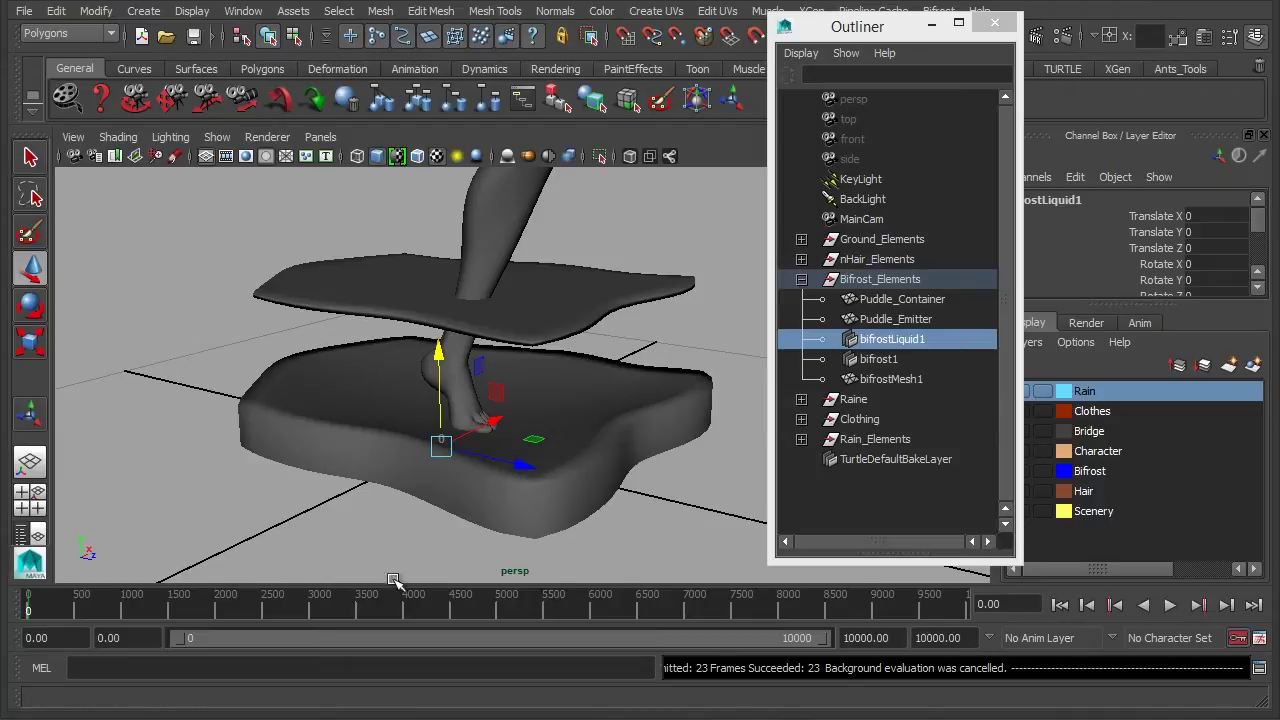
{"action": "left_click", "coordinate": [970, 641]}
Set the animation end time to 100 and reselect bifrostLiquid1.
{"action": "type", "text": "1"}
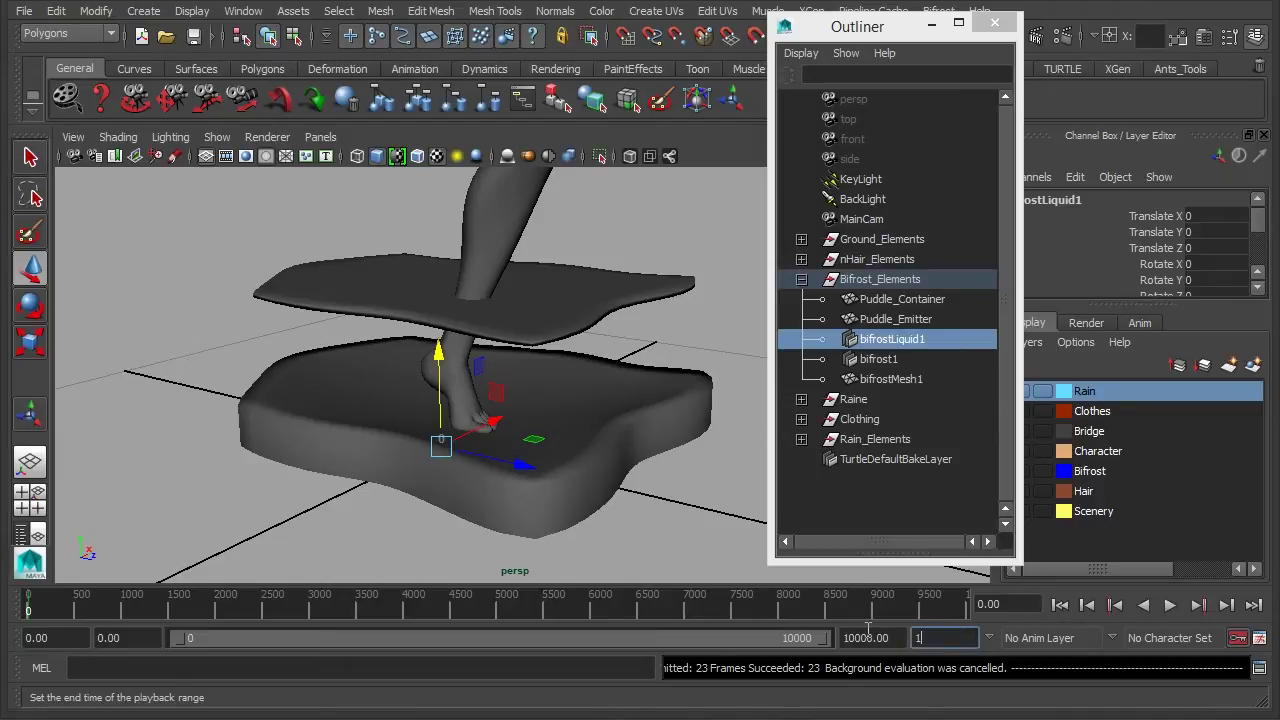
{"action": "type", "text": "00"}
{"action": "key", "text": "Return"}
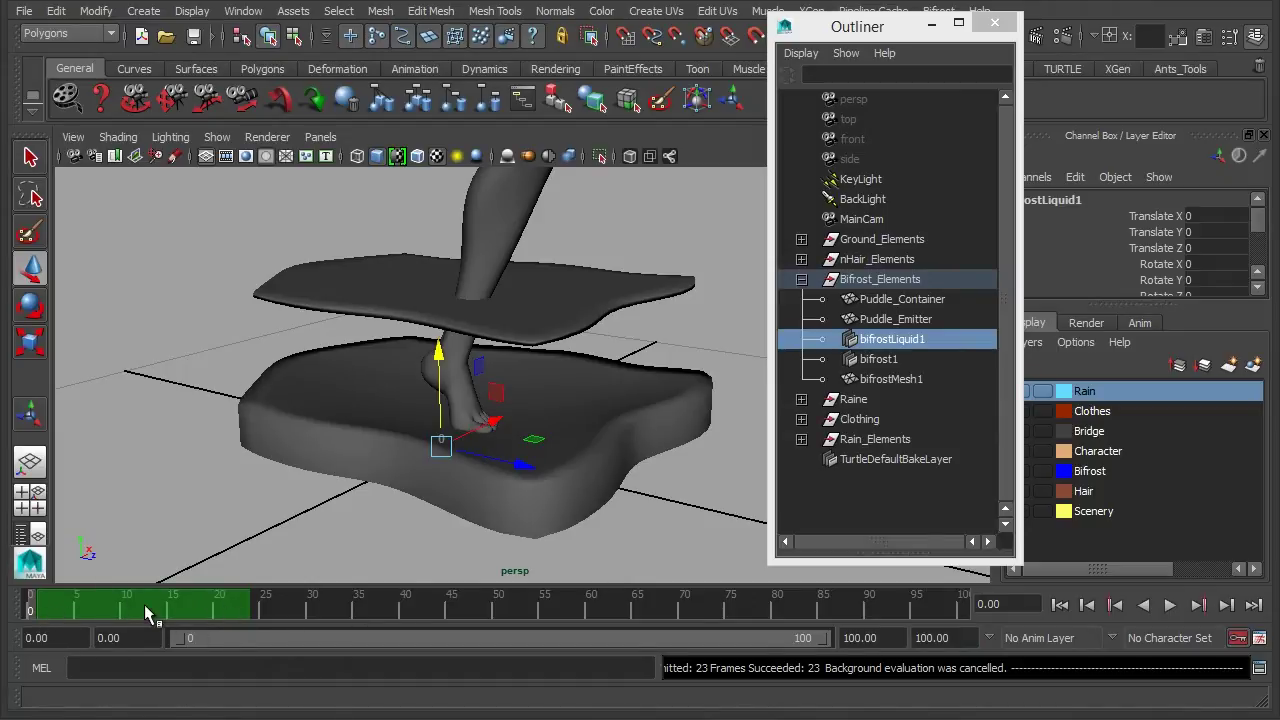
{"action": "left_click", "coordinate": [140, 545]}
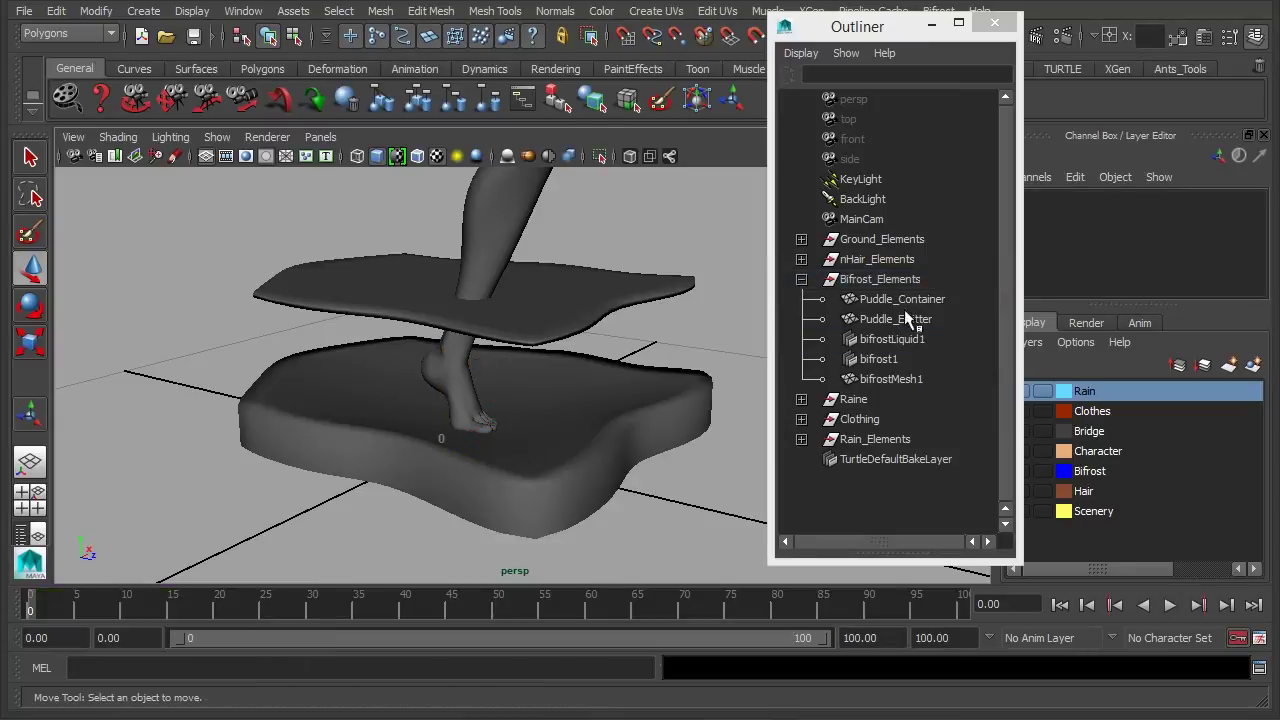
{"action": "left_click", "coordinate": [890, 339]}
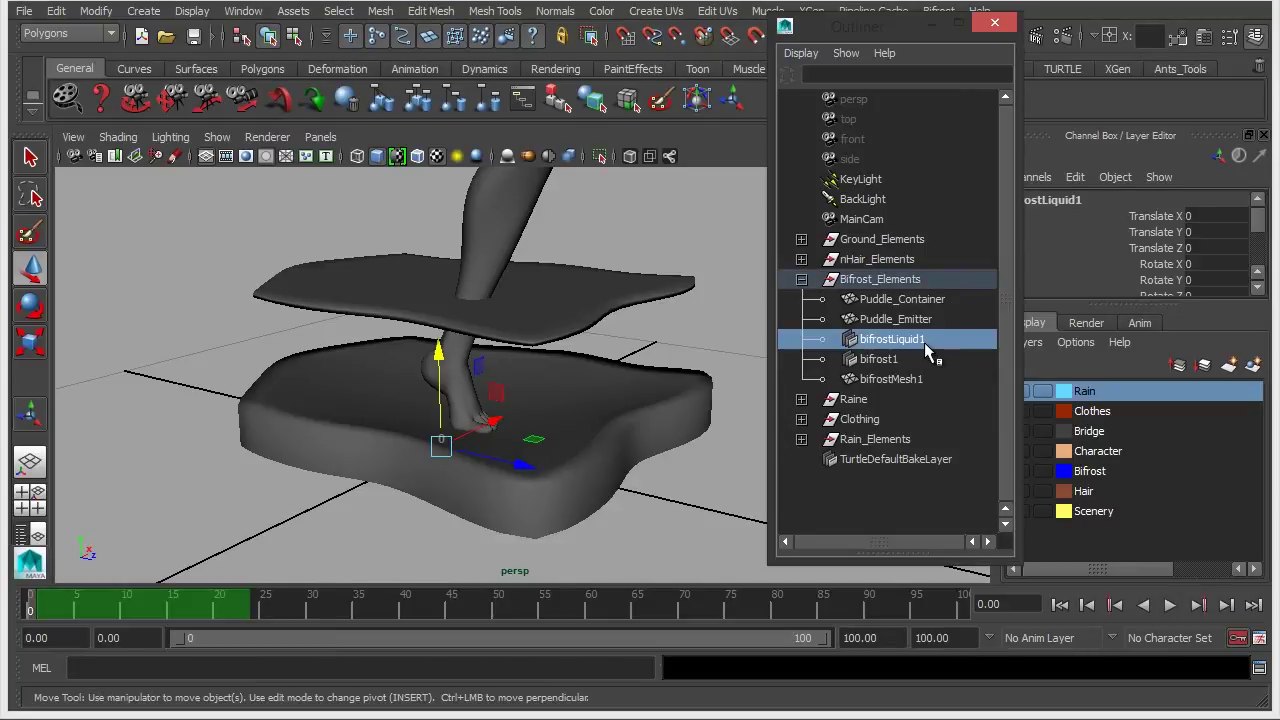
Scrub the liquid through frames 2, 8, 21 and 23, then replay from frame 0.
{"action": "left_click", "coordinate": [55, 612]}
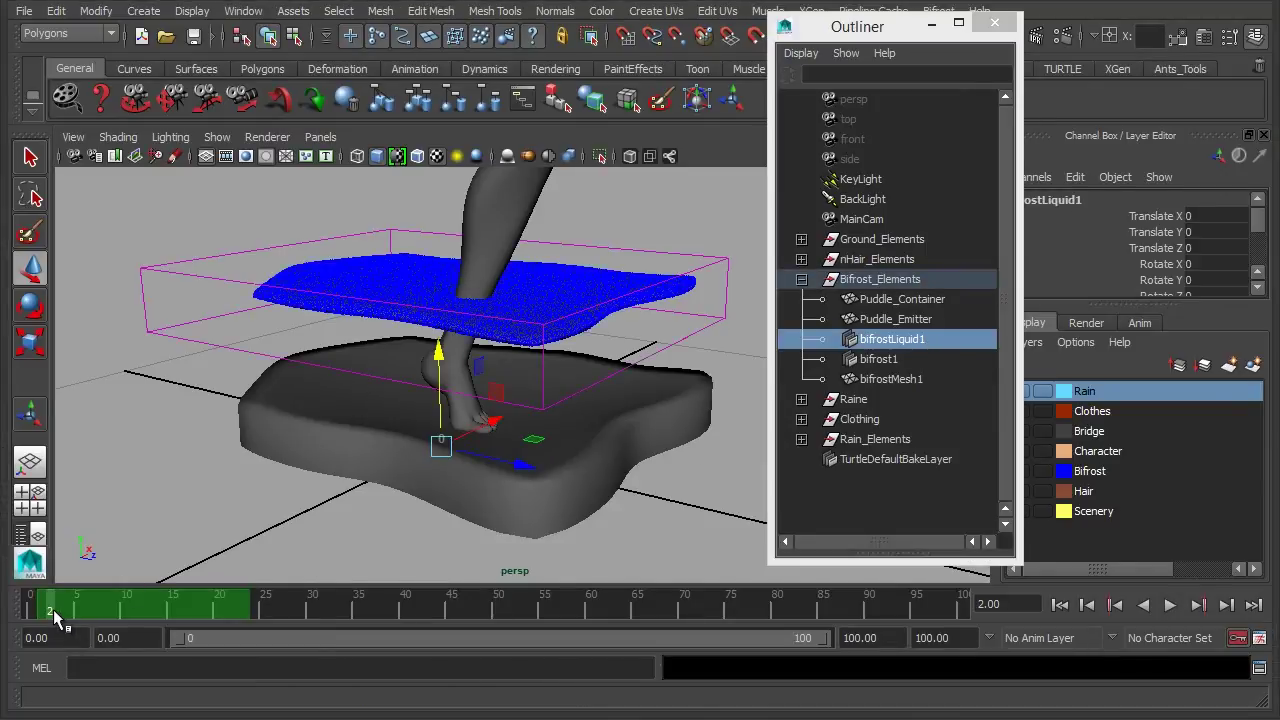
{"action": "left_click_drag", "start_coordinate": [55, 612], "coordinate": [105, 614]}
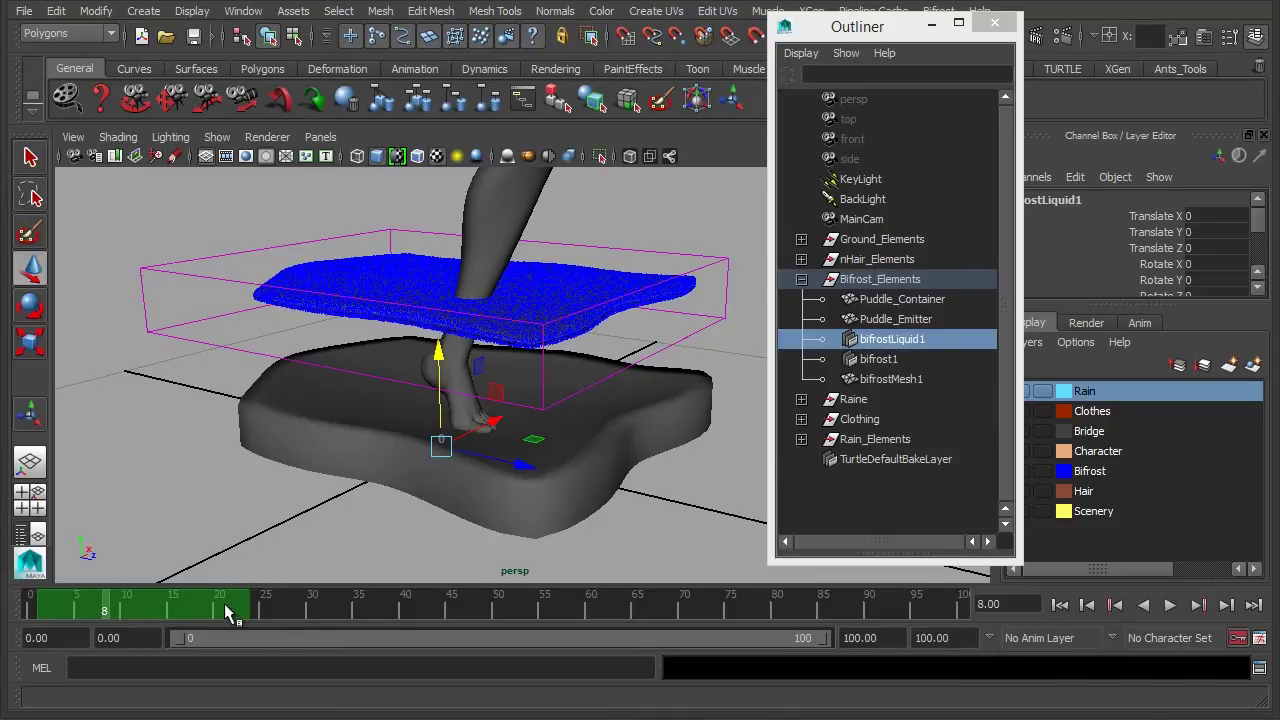
{"action": "left_click", "coordinate": [228, 612]}
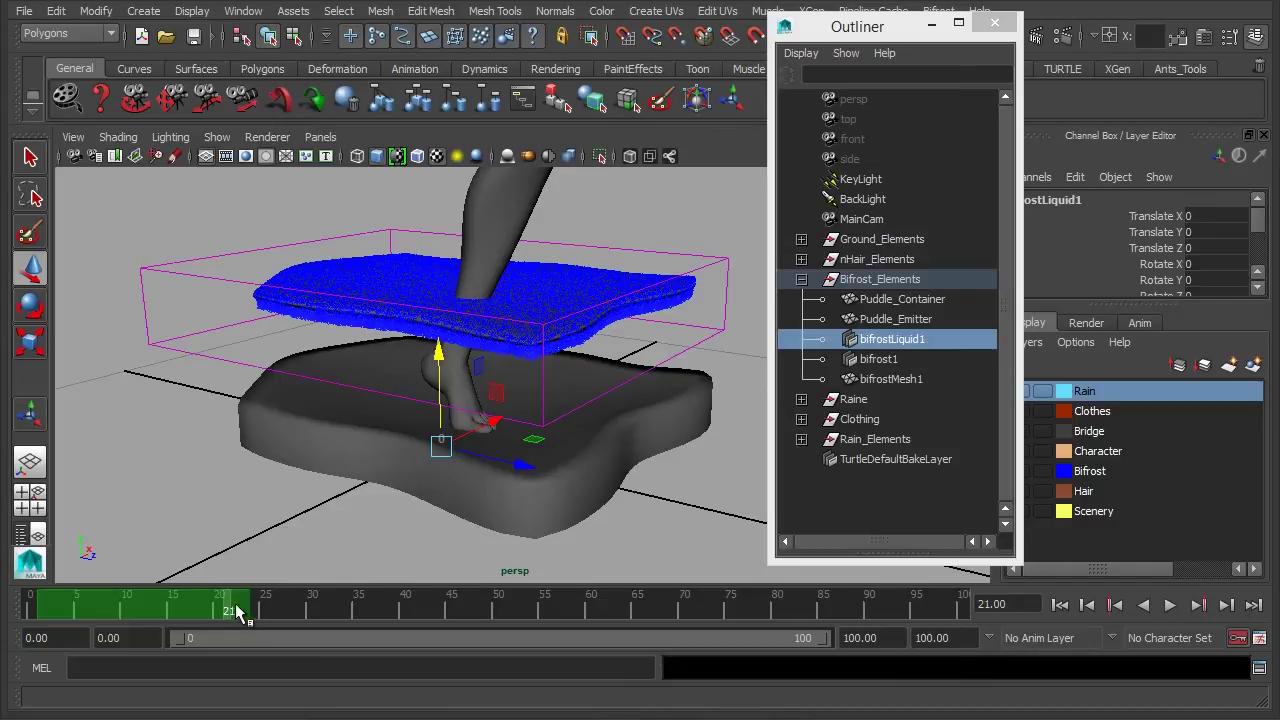
{"action": "left_click", "coordinate": [245, 612]}
{"action": "left_click_drag", "start_coordinate": [503, 334], "coordinate": [726, 362], "text": "alt"}
{"action": "left_click", "coordinate": [726, 362]}
{"action": "left_click", "coordinate": [1060, 605]}
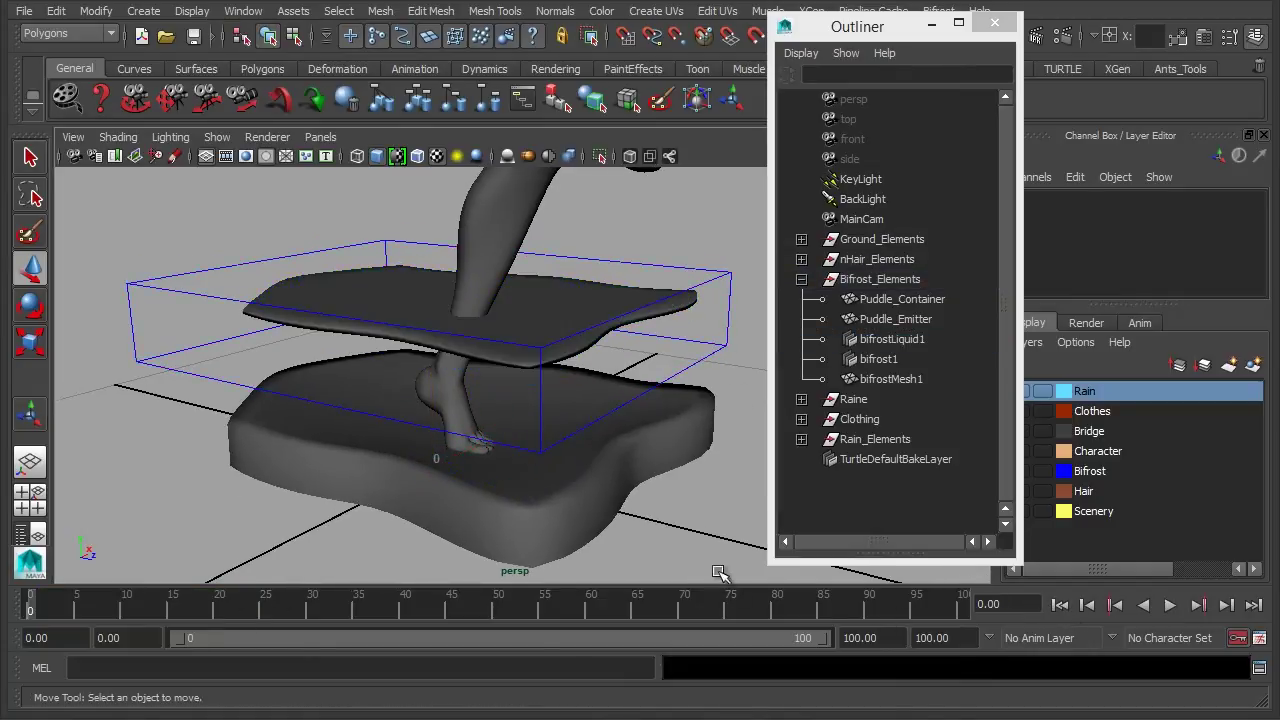
{"action": "left_click", "coordinate": [1170, 605]}
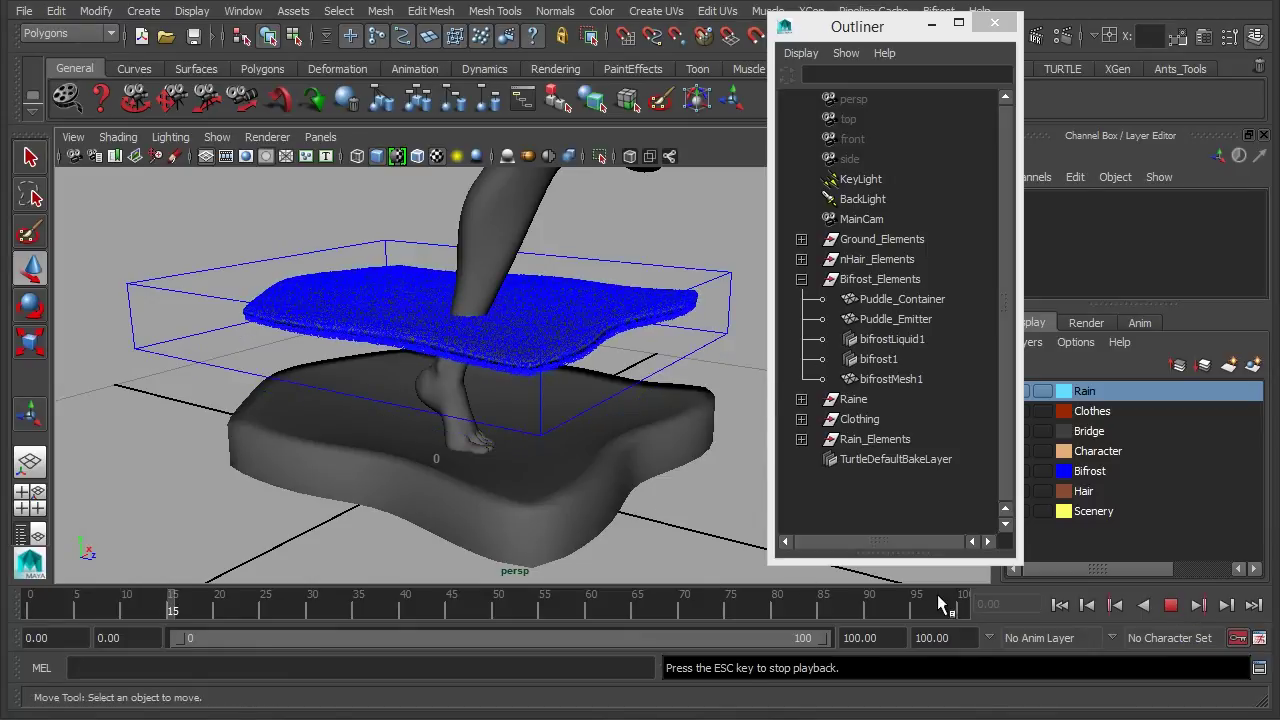
Select bifrostLiquid1 so Bifrost caches all 100 frames of the liquid simulation.
{"action": "left_click", "coordinate": [890, 340]}
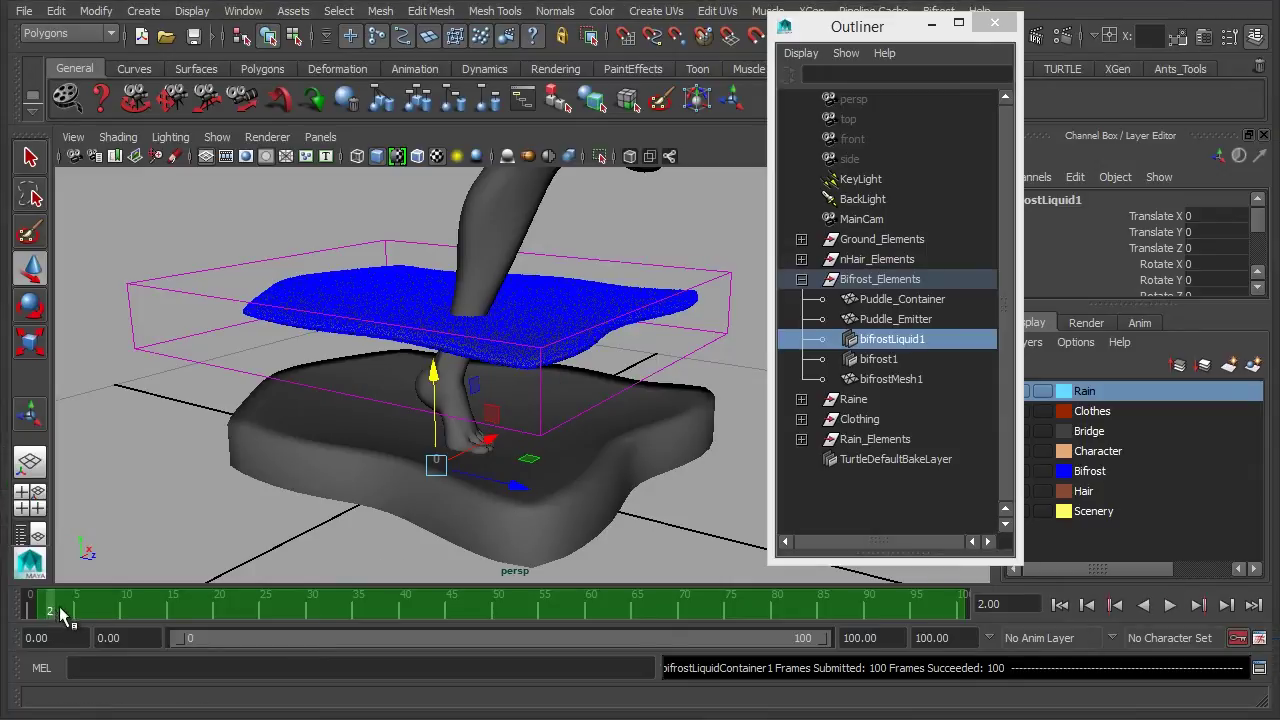
Play the cached simulation, stop at frame 93, and orbit and zoom to inspect the spilling liquid.
{"action": "key", "text": "alt+v"}
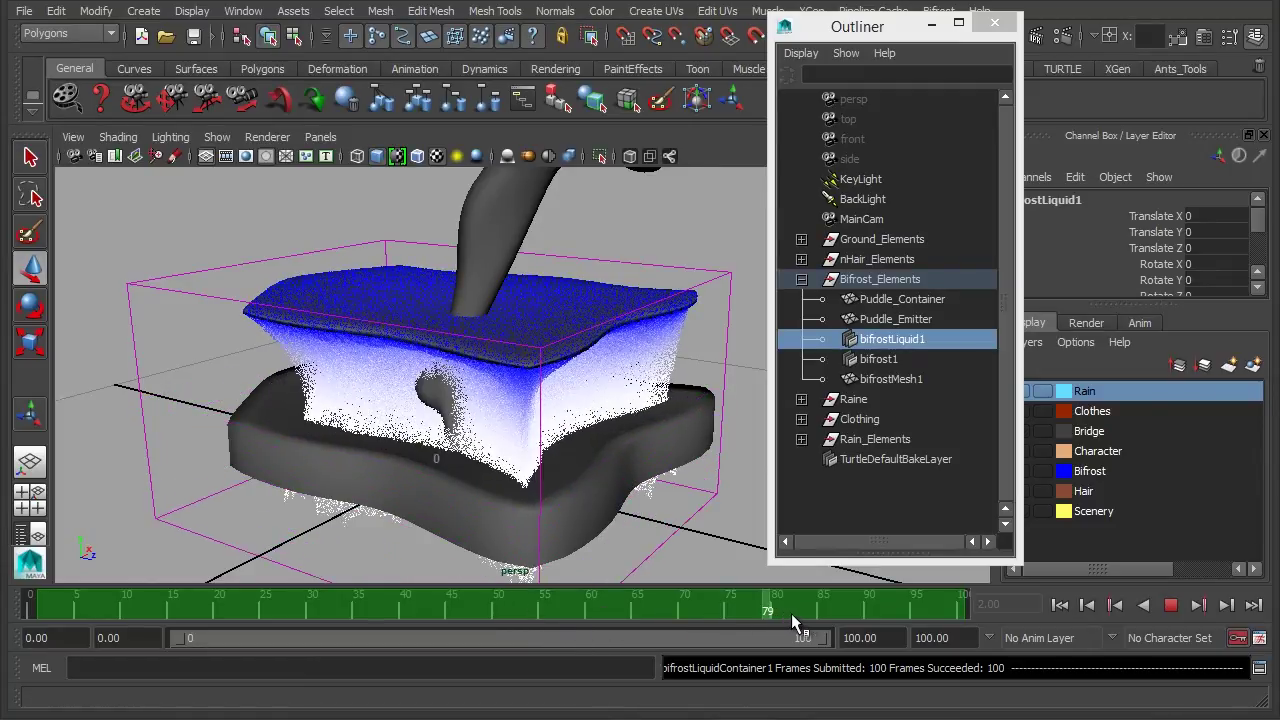
{"action": "left_click", "coordinate": [899, 612]}
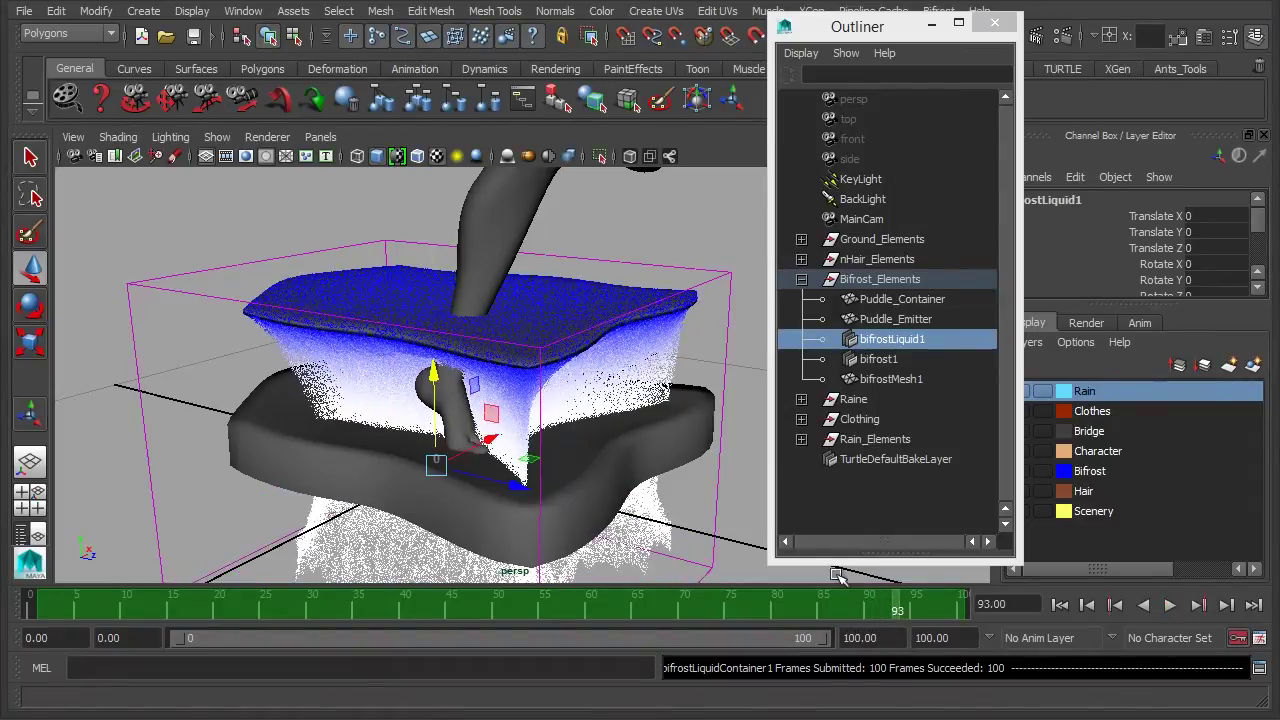
{"action": "left_click_drag", "start_coordinate": [540, 420], "coordinate": [608, 400], "text": "alt"}
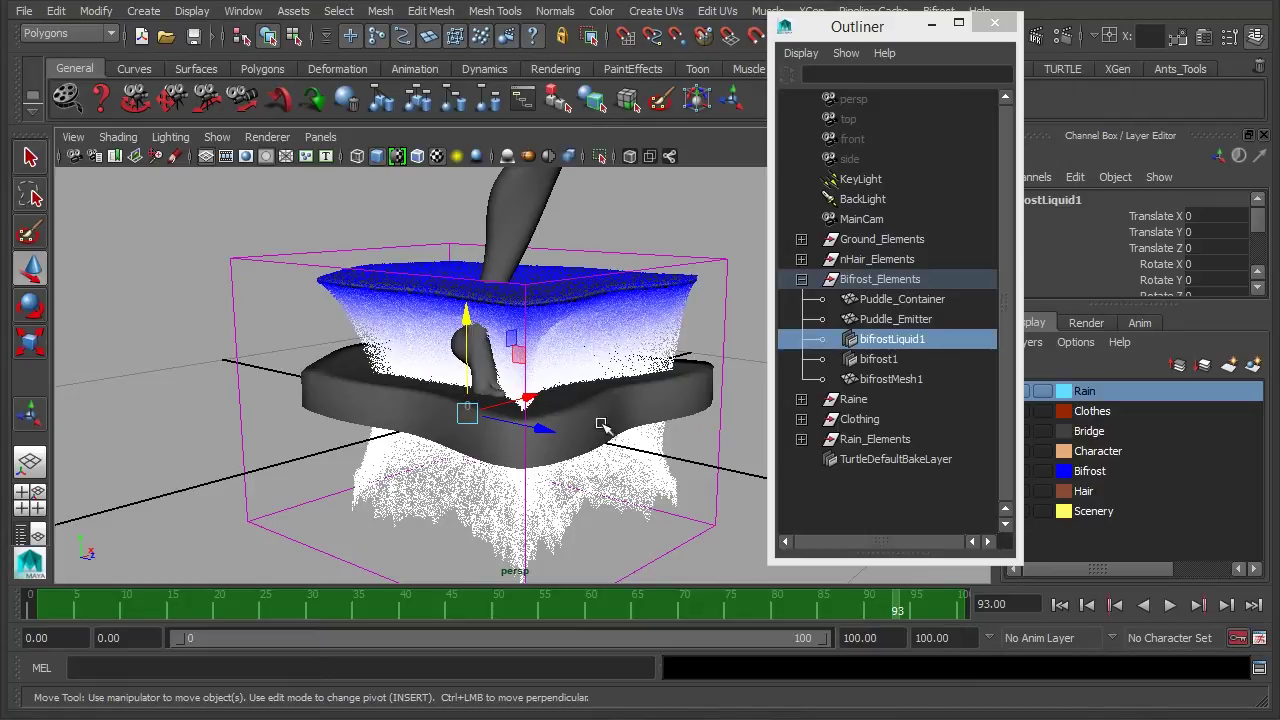
{"action": "scroll", "coordinate": [537, 403], "scroll_direction": "up", "scroll_amount": 3}
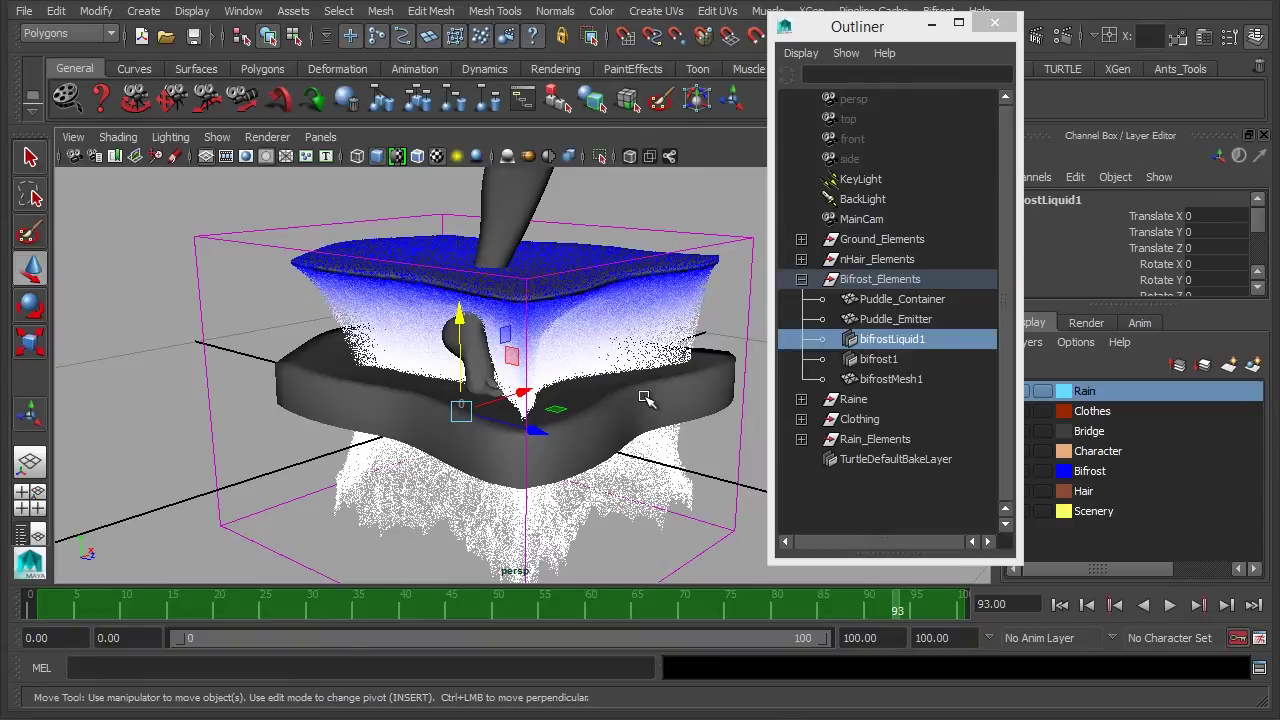
{"action": "scroll", "coordinate": [598, 416], "scroll_direction": "up", "scroll_amount": 3}
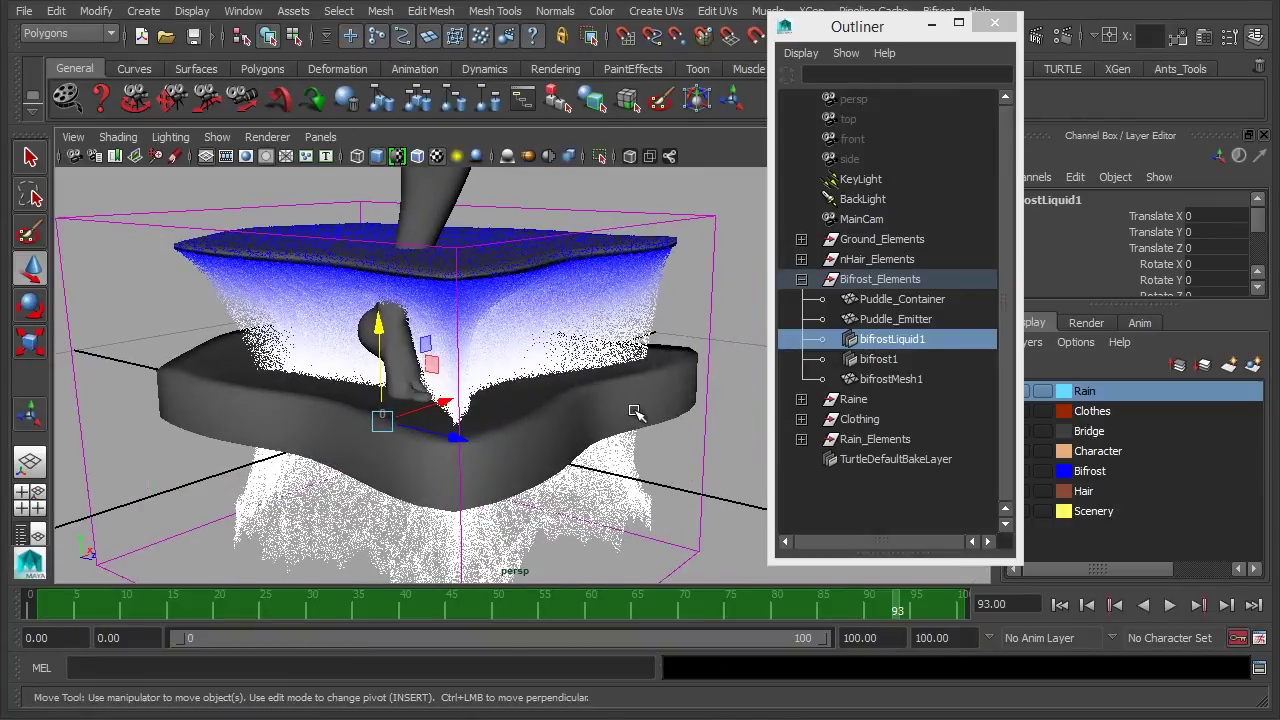
Inspect the bifrost1 and bifrostMesh1 attributes in an enlarged Channel Box.
{"action": "left_click_drag", "start_coordinate": [856, 30], "coordinate": [738, 32]}
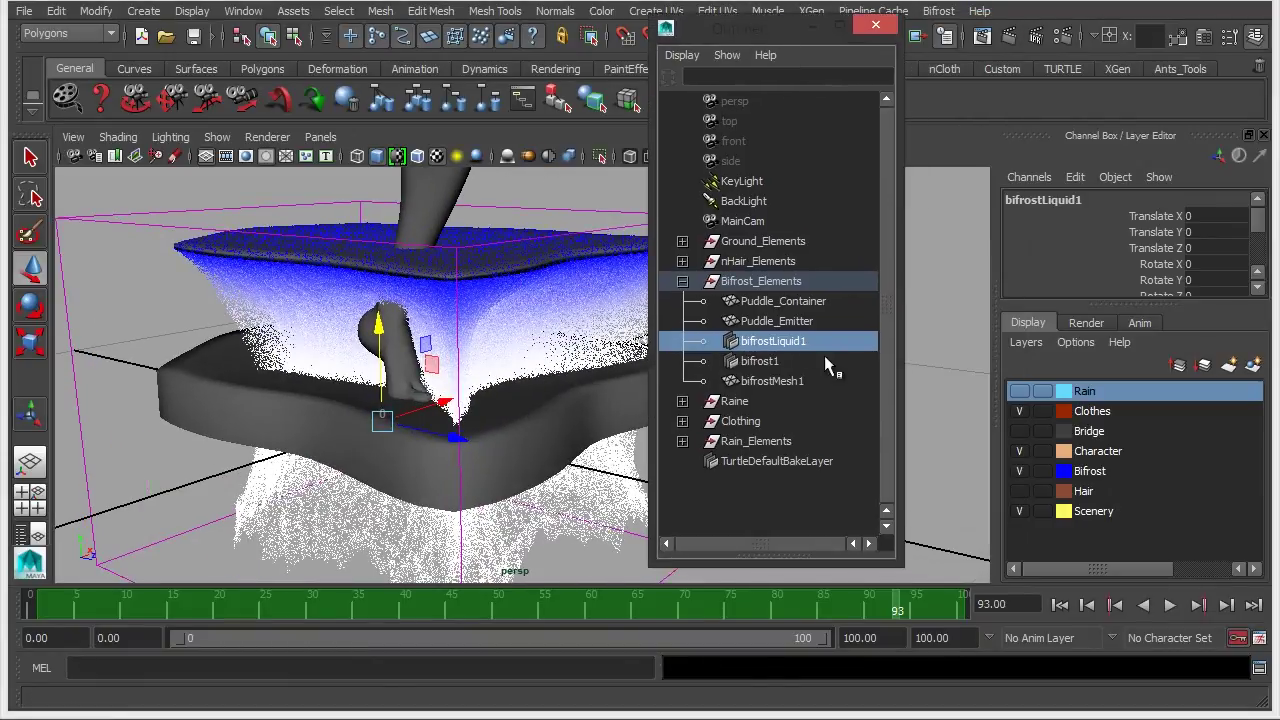
{"action": "left_click", "coordinate": [780, 362]}
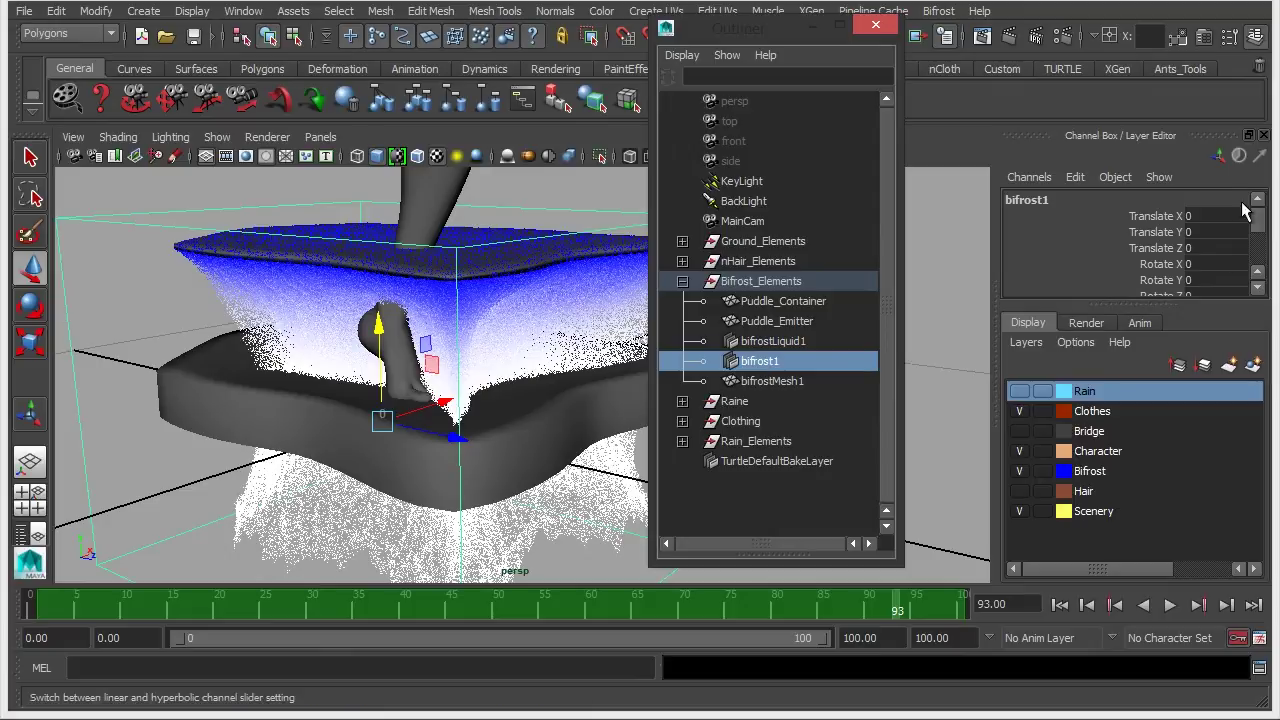
{"action": "left_click_drag", "start_coordinate": [1100, 304], "coordinate": [1090, 580]}
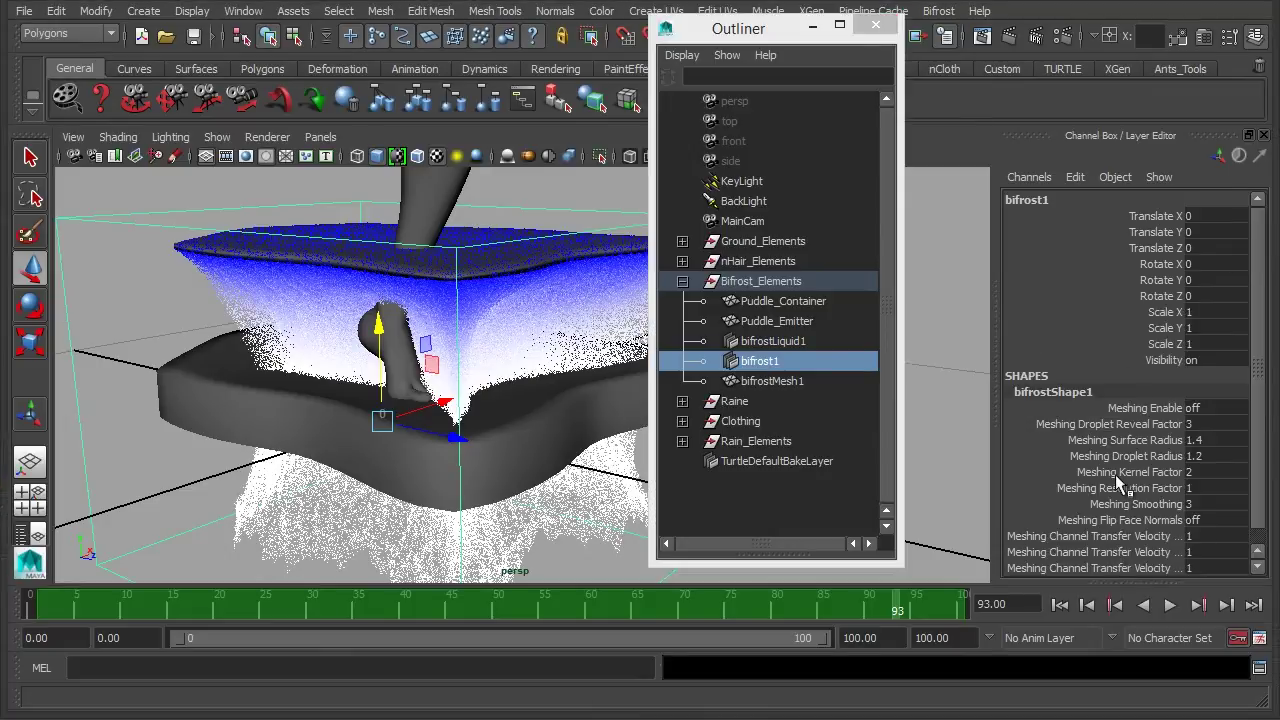
{"action": "scroll", "coordinate": [1087, 360], "scroll_direction": "down", "scroll_amount": 1}
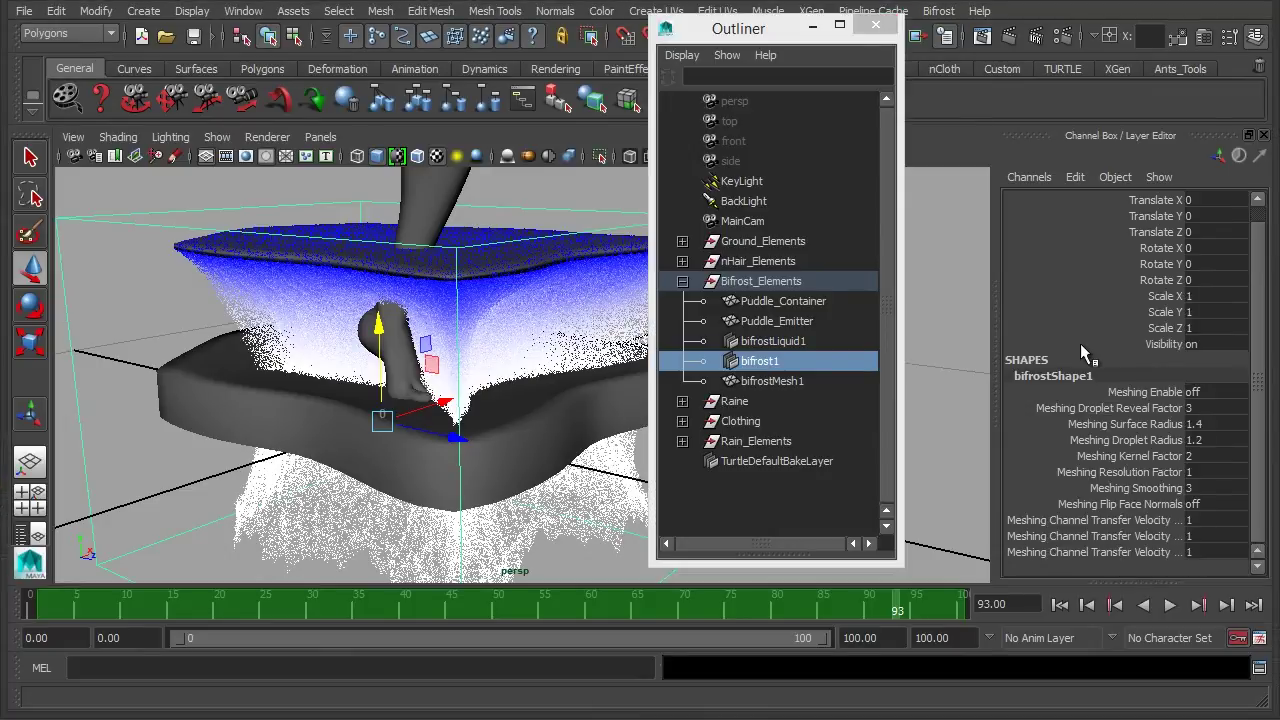
{"action": "left_click", "coordinate": [804, 380]}
Review bifrostLiquid1's settings, then Puddle_Emitter's liquid emission attributes.
{"action": "left_click", "coordinate": [795, 342]}
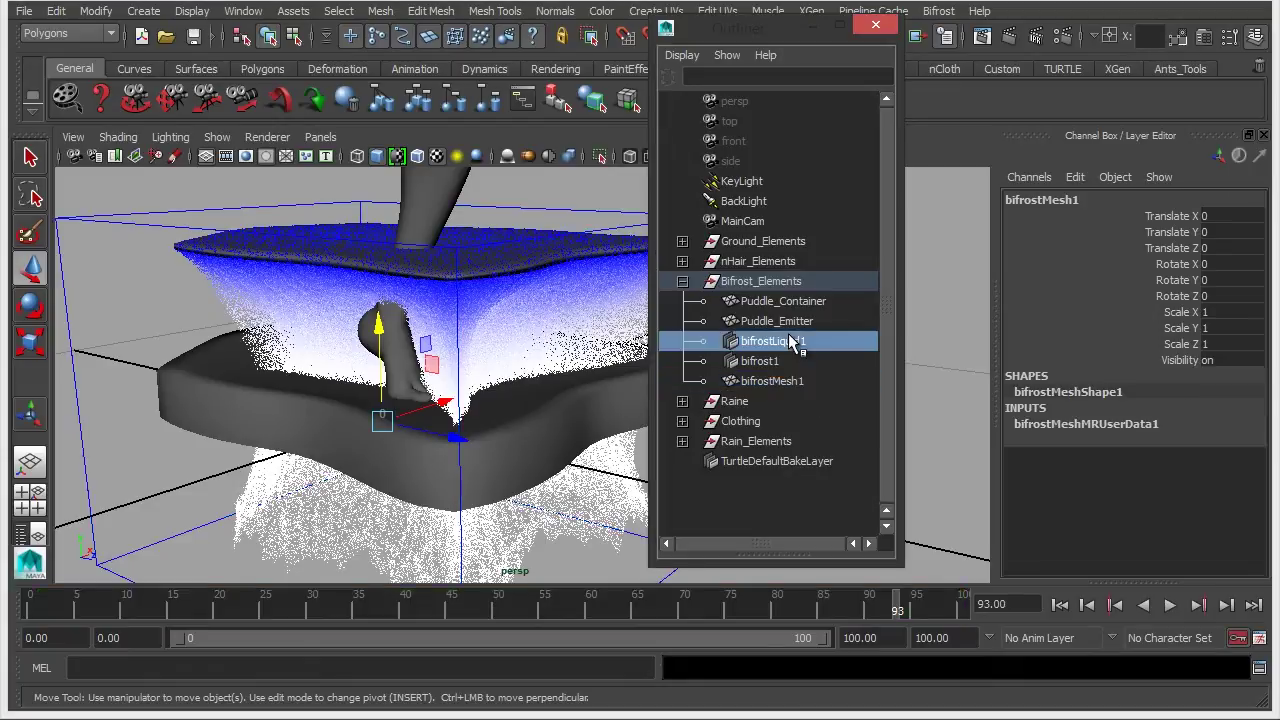
{"action": "scroll", "coordinate": [1079, 385], "scroll_direction": "down", "scroll_amount": 3}
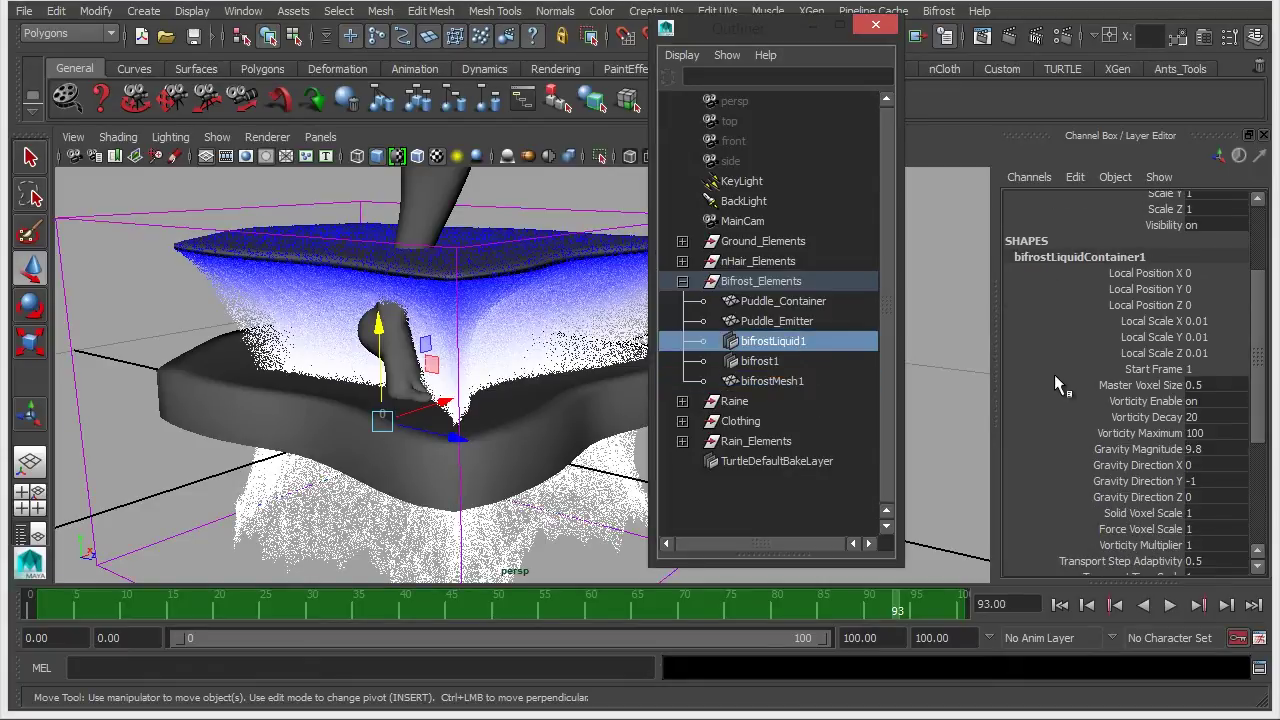
{"action": "scroll", "coordinate": [1055, 373], "scroll_direction": "down", "scroll_amount": 5}
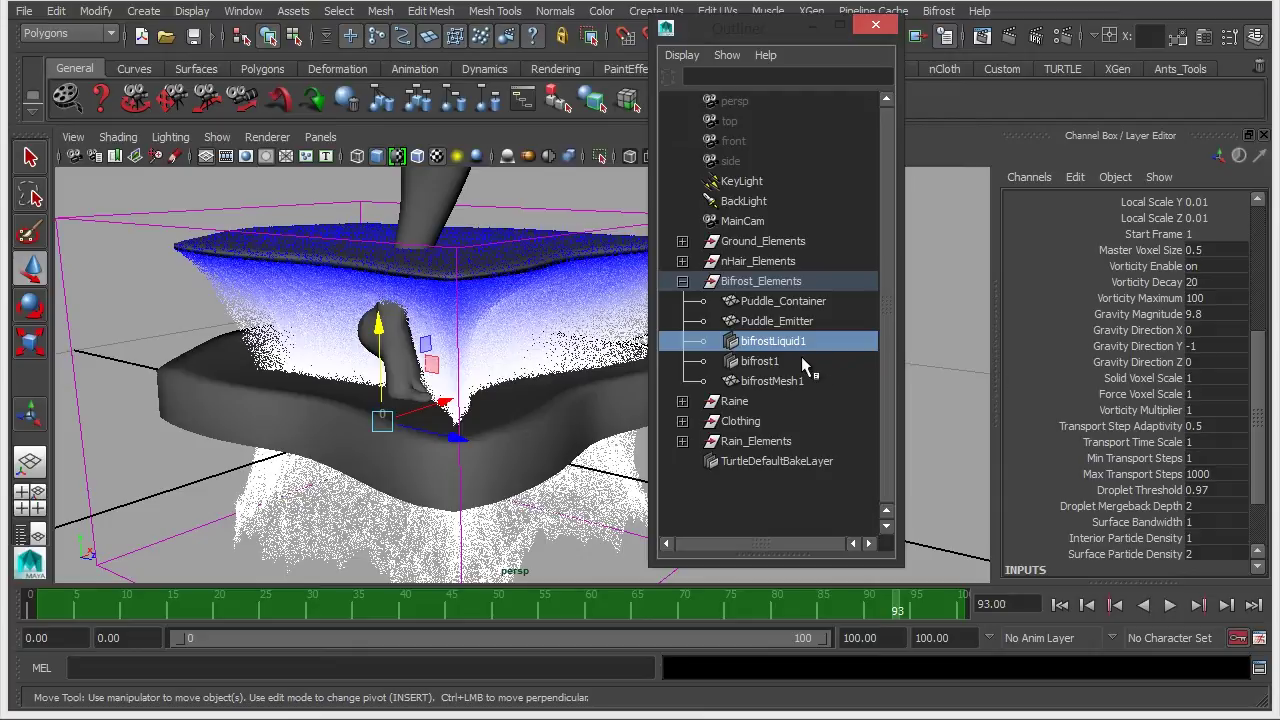
{"action": "left_click", "coordinate": [819, 318]}
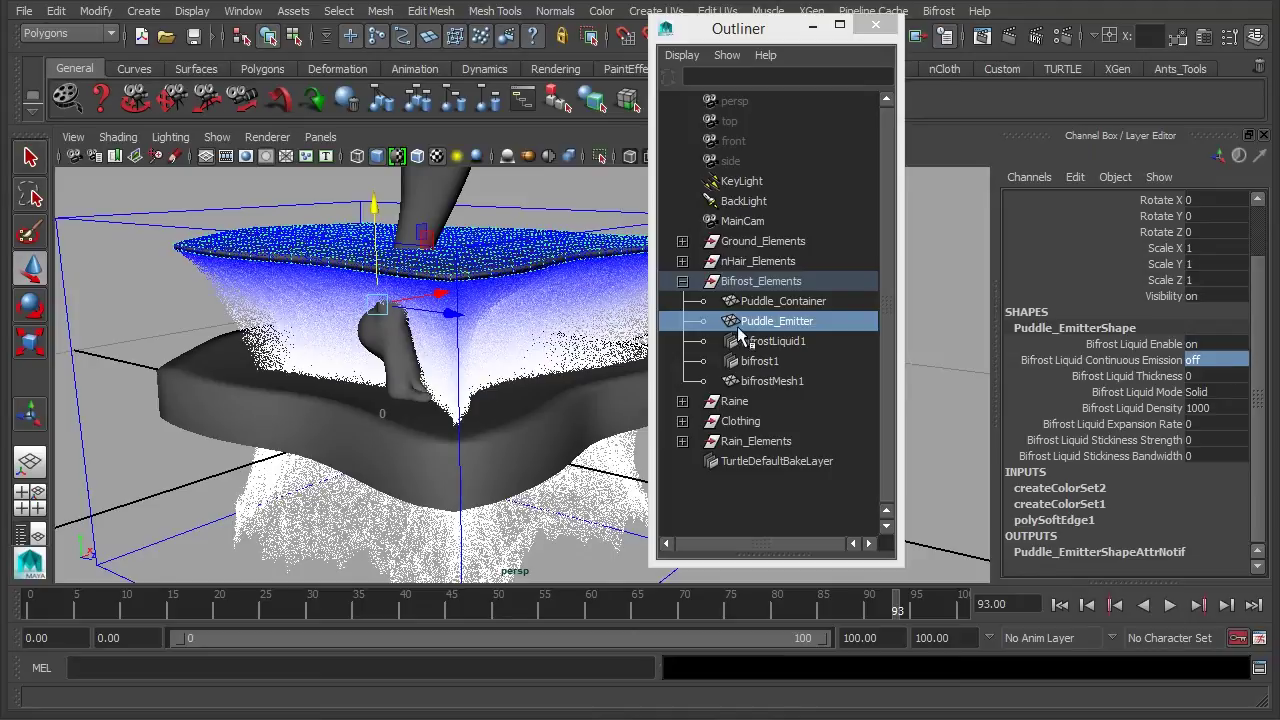
Add Puddle_Container as a Bifrost collider for bifrostLiquid1, deselect, and rewind to frame 0.
{"action": "left_click", "coordinate": [800, 343]}
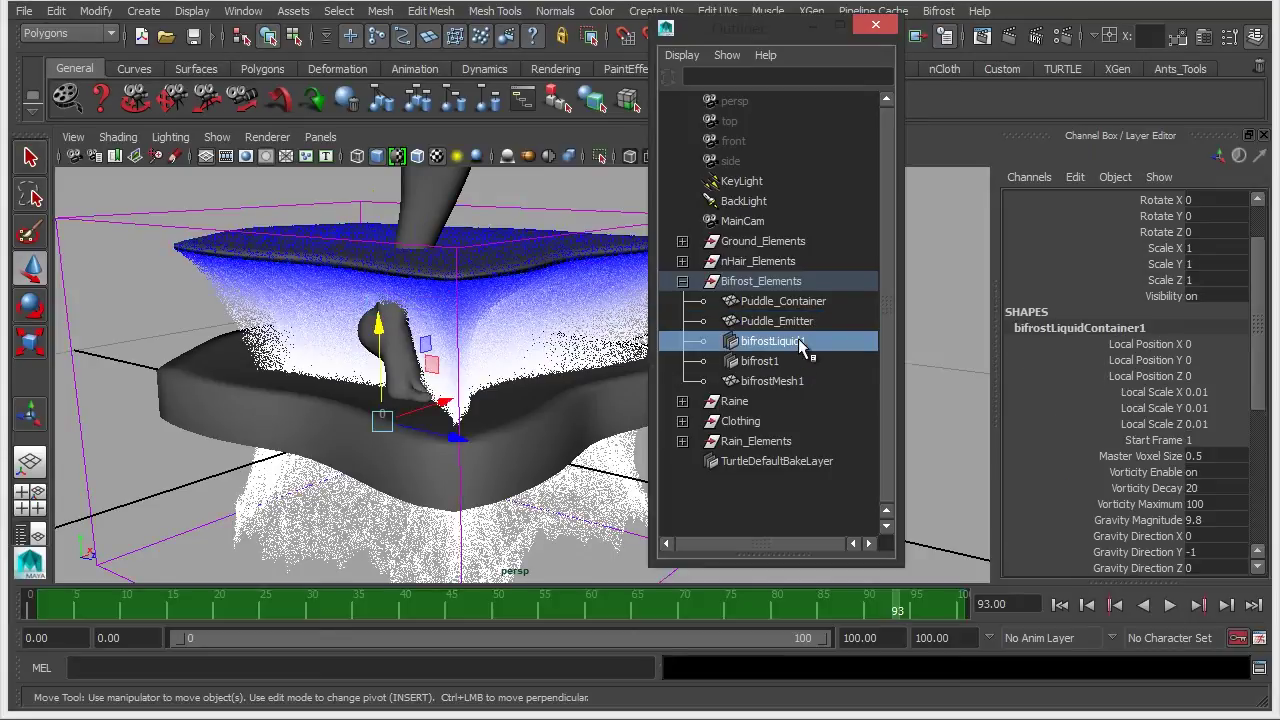
{"action": "left_click", "coordinate": [530, 425], "text": "shift"}
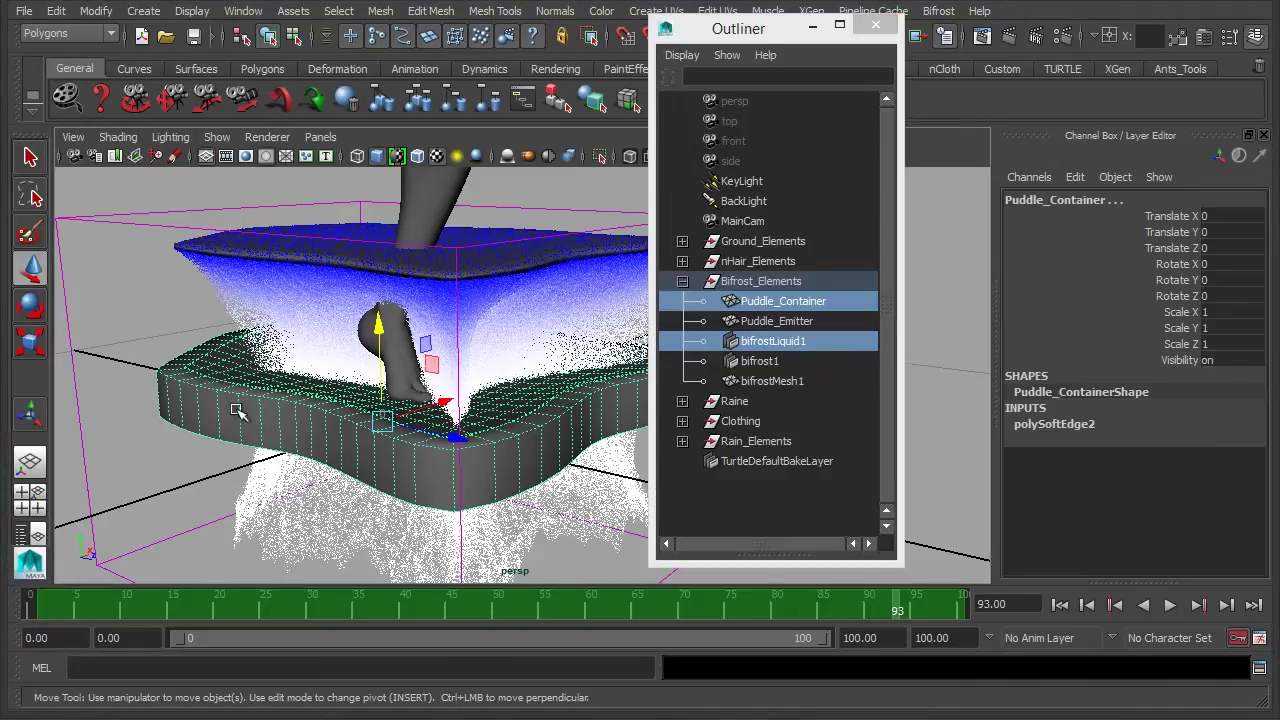
{"action": "left_click_drag", "start_coordinate": [791, 50], "coordinate": [841, 86]}
{"action": "left_click", "coordinate": [940, 12]}
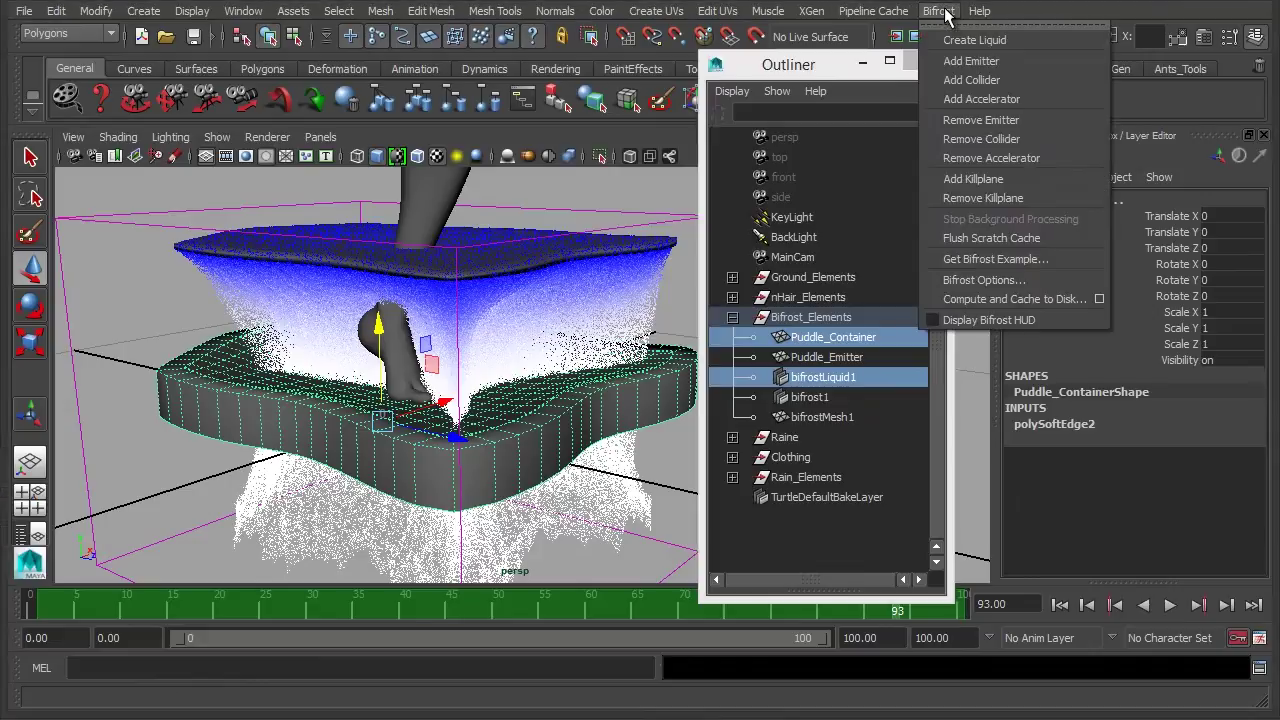
{"action": "left_click", "coordinate": [972, 79]}
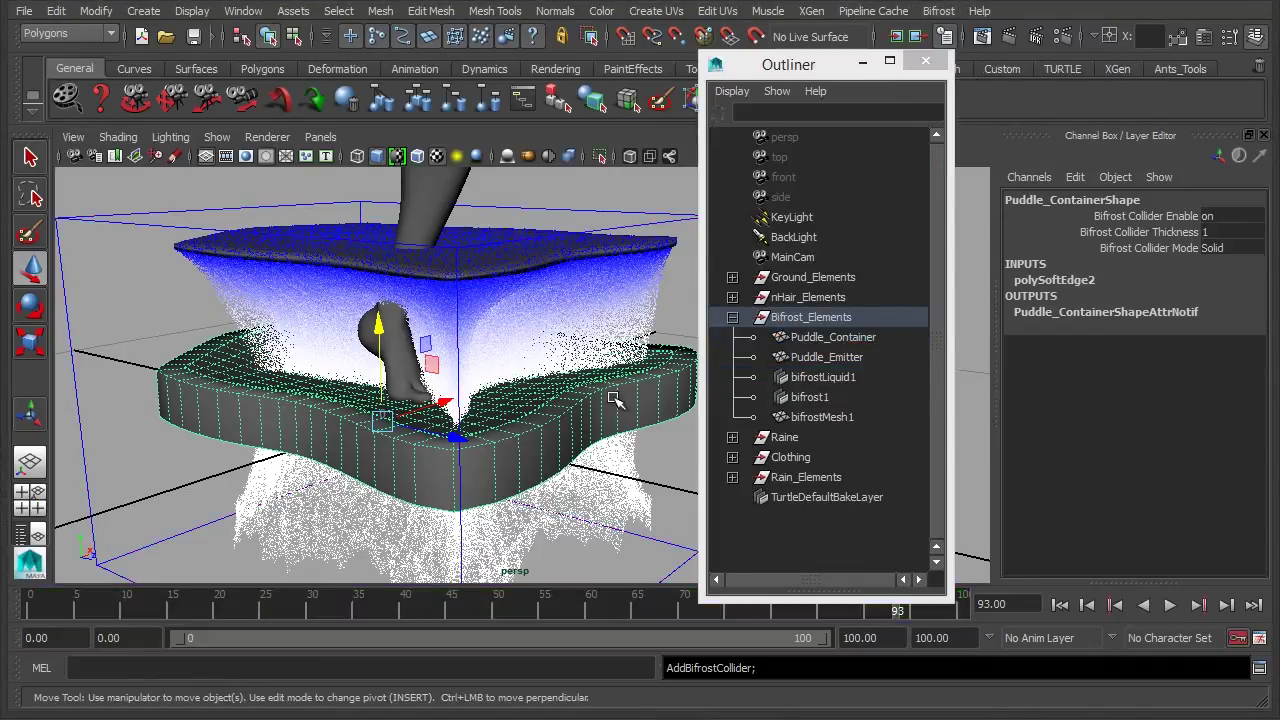
{"action": "left_click", "coordinate": [630, 183]}
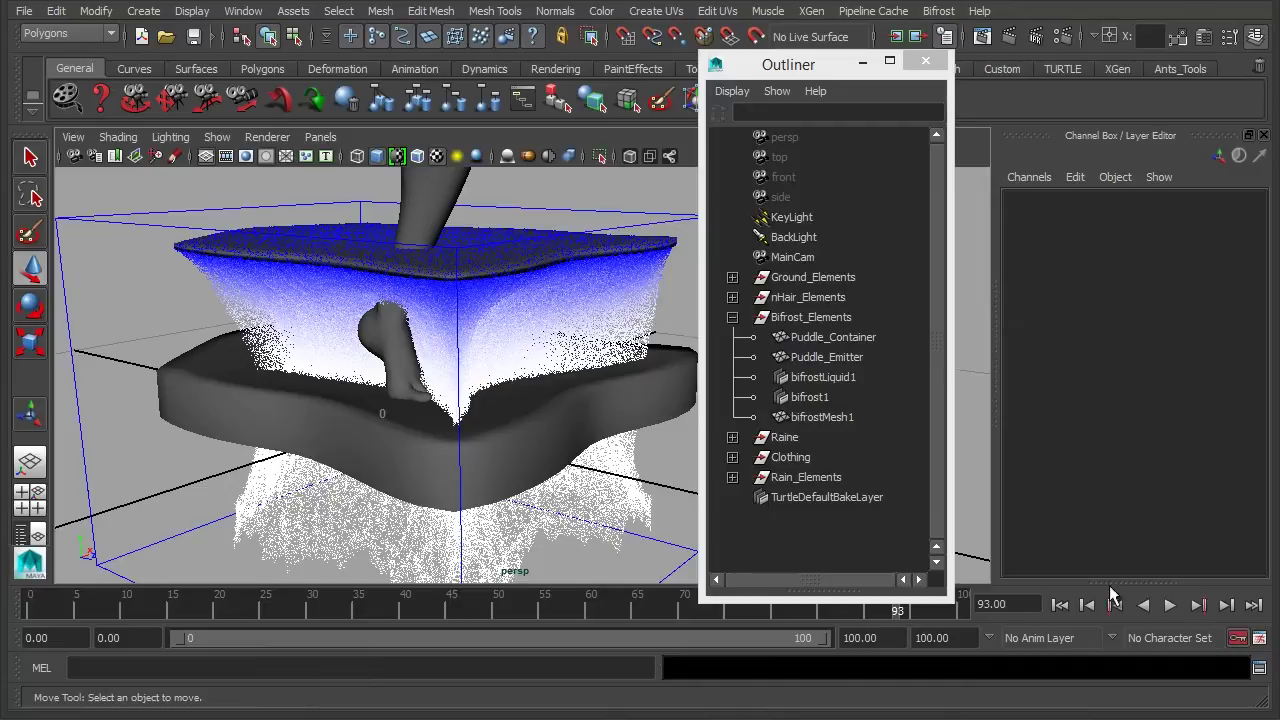
{"action": "left_click", "coordinate": [1059, 605]}
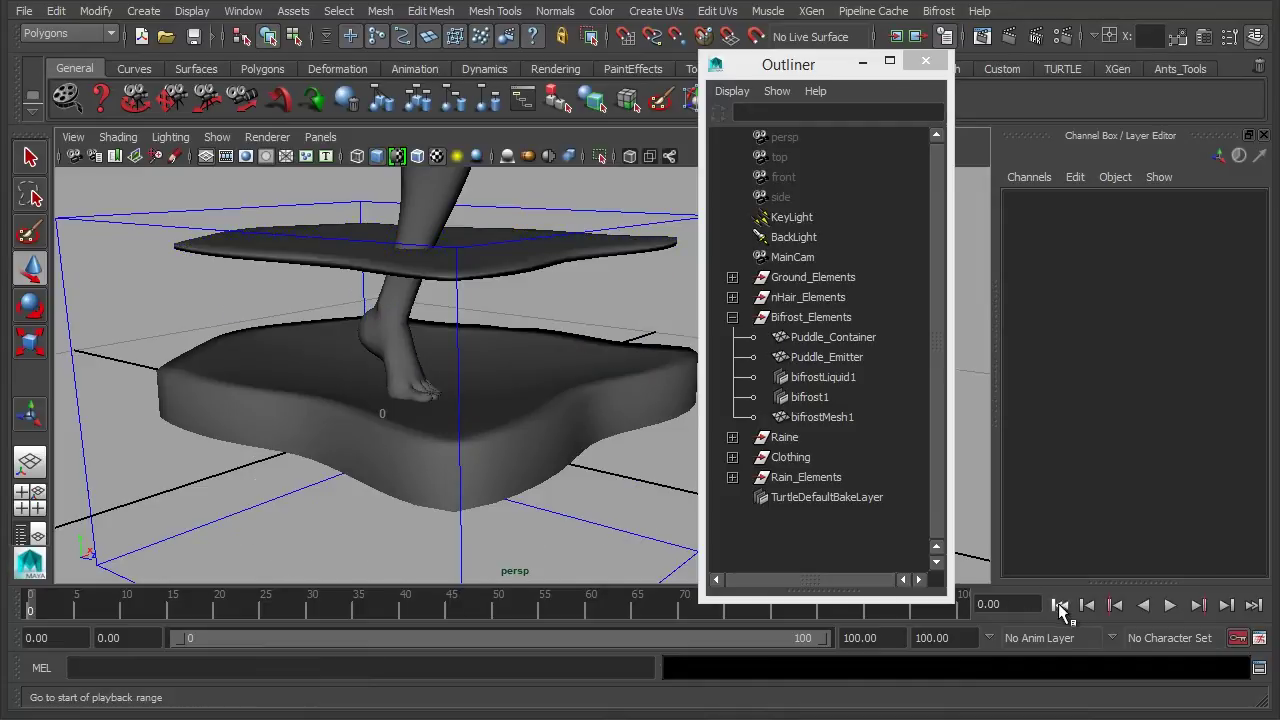
Play the simulation with the new collider, recaching bifrostLiquid1, and shrink and shift the Outliner.
{"action": "left_click", "coordinate": [1170, 605]}
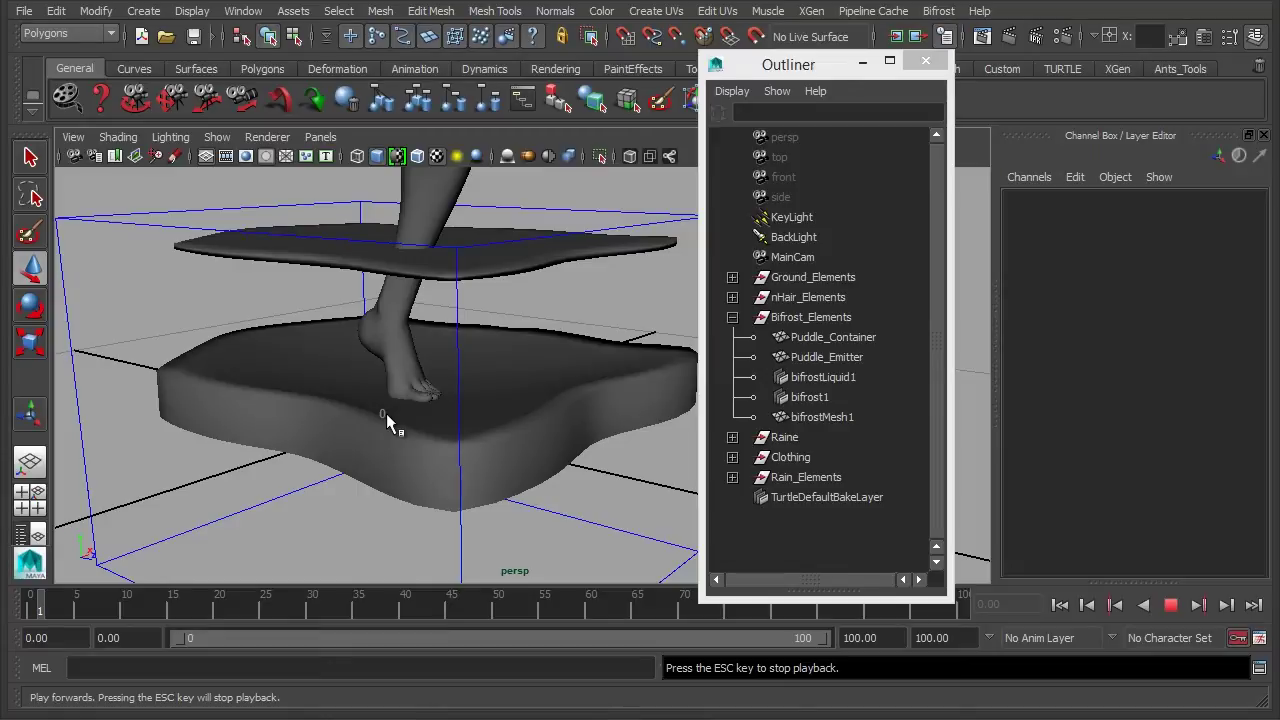
{"action": "left_click", "coordinate": [845, 373]}
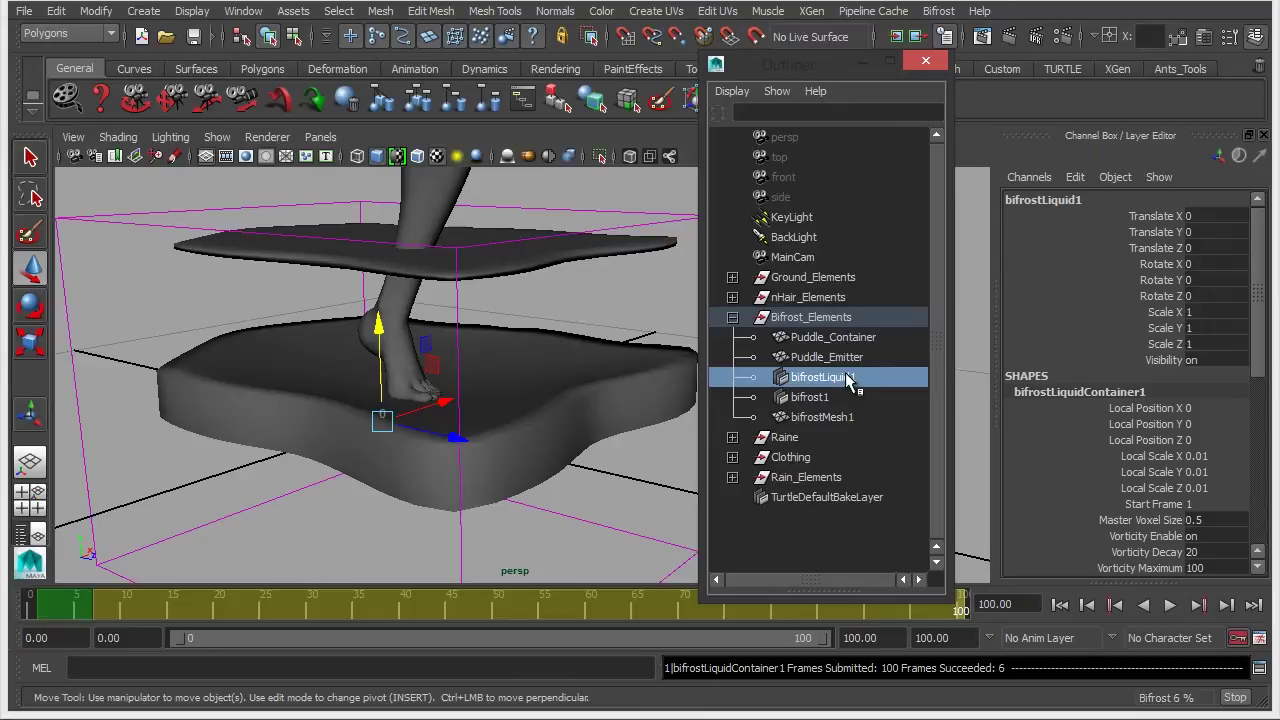
{"action": "left_click_drag", "start_coordinate": [820, 591], "coordinate": [822, 555]}
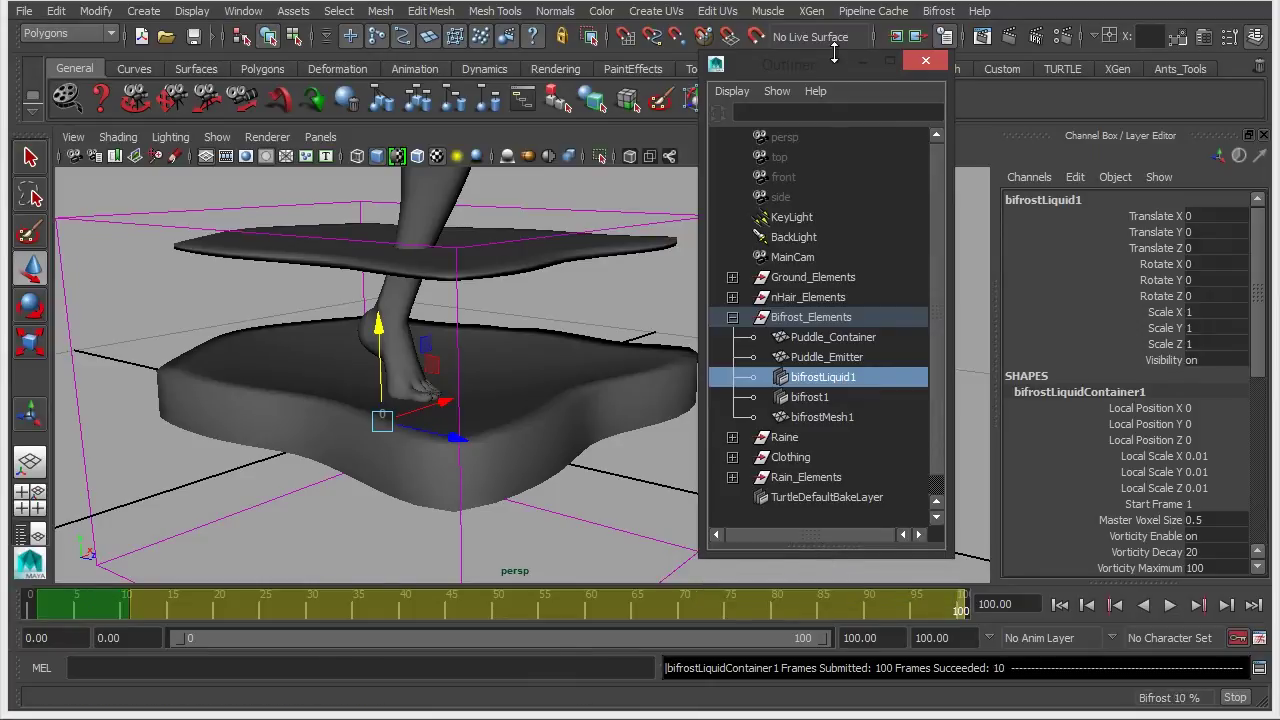
{"action": "left_click_drag", "start_coordinate": [813, 70], "coordinate": [852, 72]}
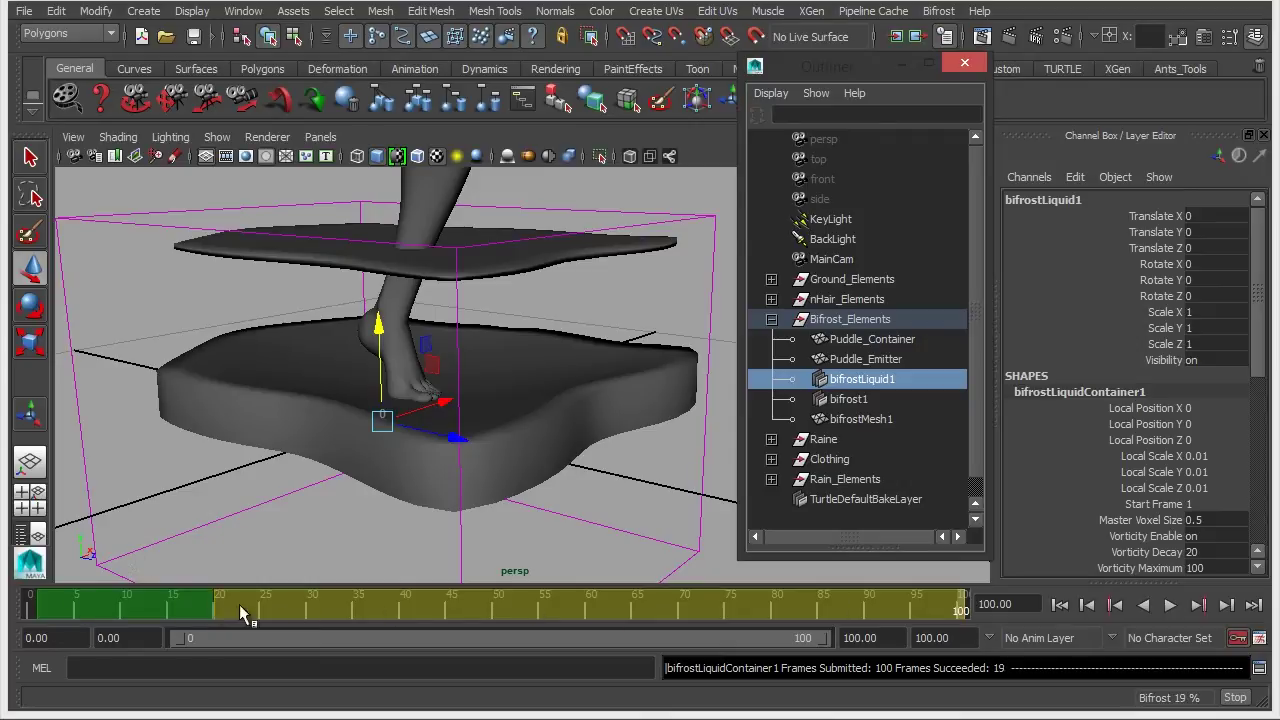
Scrub frames 15–18 and orbit the view to watch the liquid sheet fall.
{"action": "left_click", "coordinate": [170, 607]}
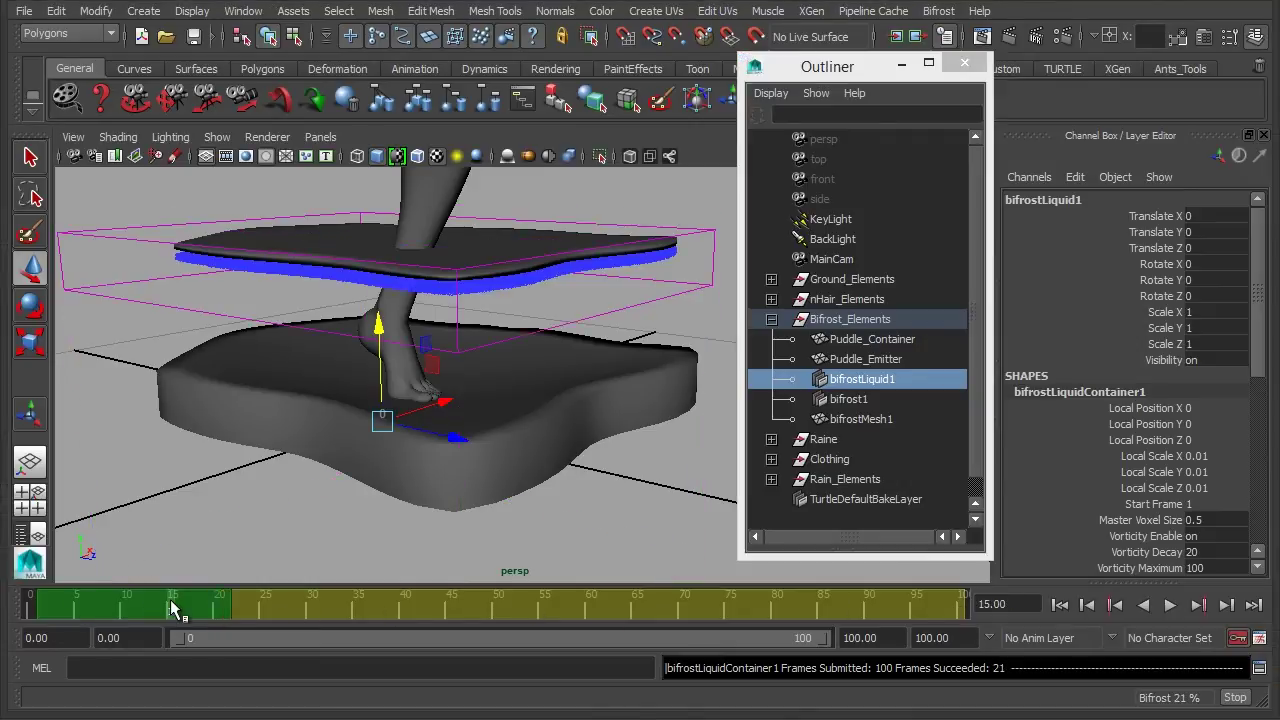
{"action": "left_click_drag", "start_coordinate": [170, 607], "coordinate": [244, 614]}
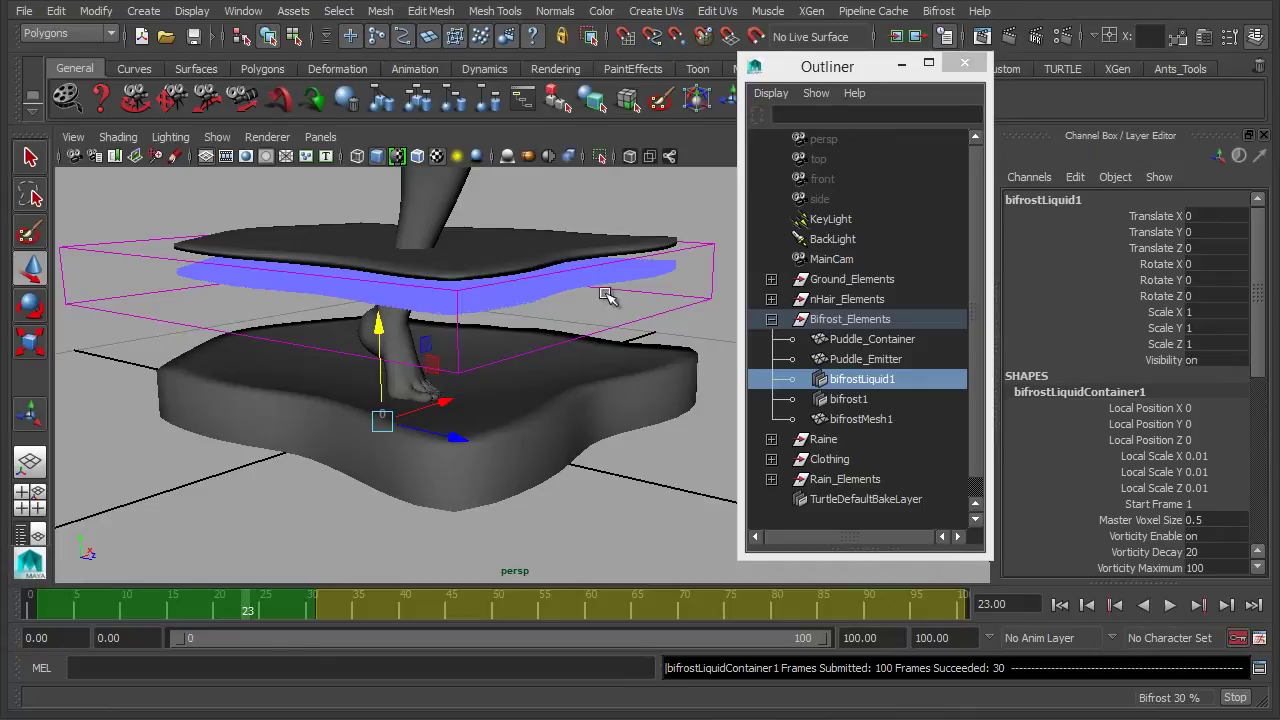
{"action": "key", "text": "alt"}
{"action": "left_click_drag", "start_coordinate": [511, 318], "coordinate": [600, 262], "text": "alt"}
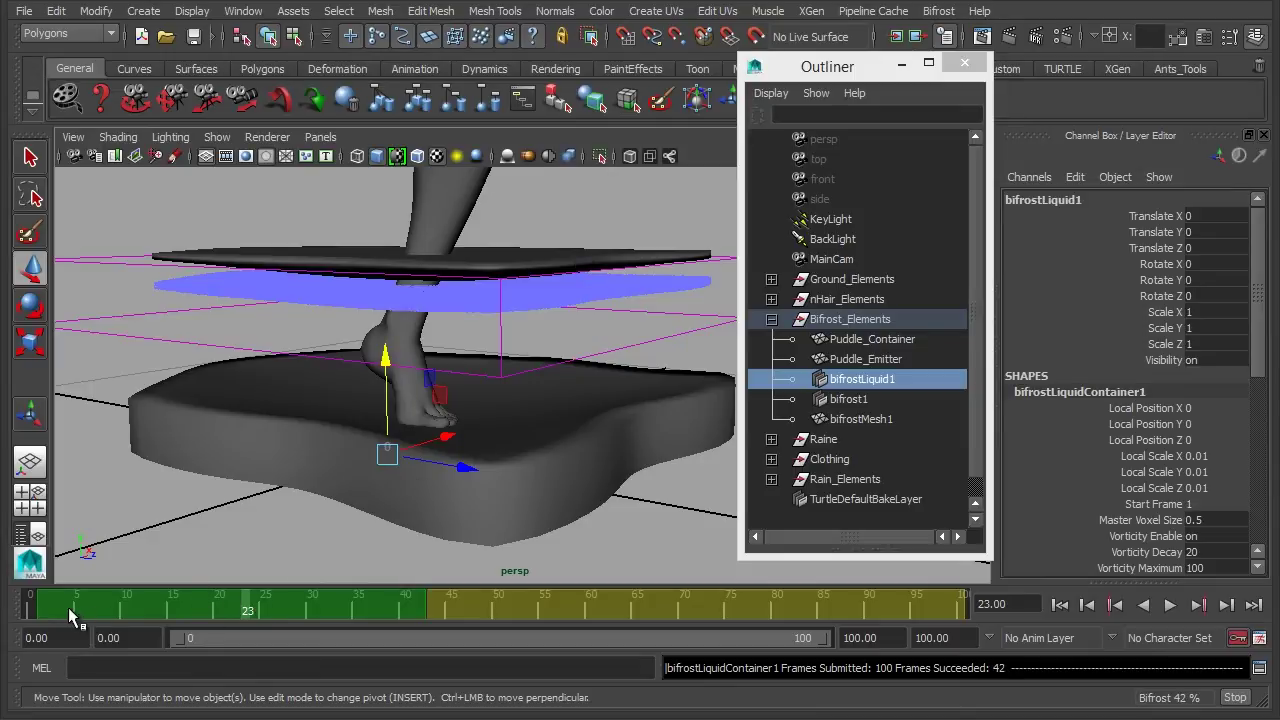
{"action": "left_click_drag", "start_coordinate": [70, 610], "coordinate": [389, 607]}
Scrub to frame 44, play to frame 61, and orbit and zoom over the puddle.
{"action": "key", "text": "w"}
{"action": "left_click_drag", "start_coordinate": [603, 414], "coordinate": [591, 420], "text": "alt"}
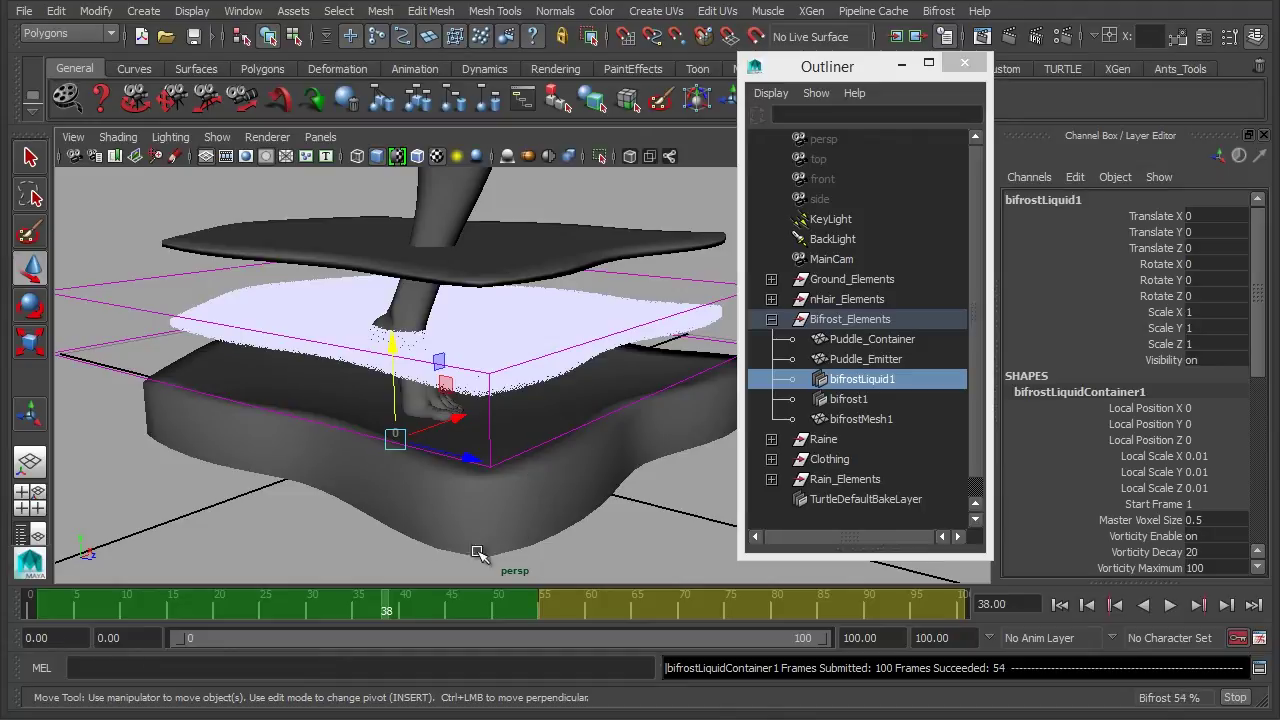
{"action": "left_click_drag", "start_coordinate": [397, 608], "coordinate": [533, 614]}
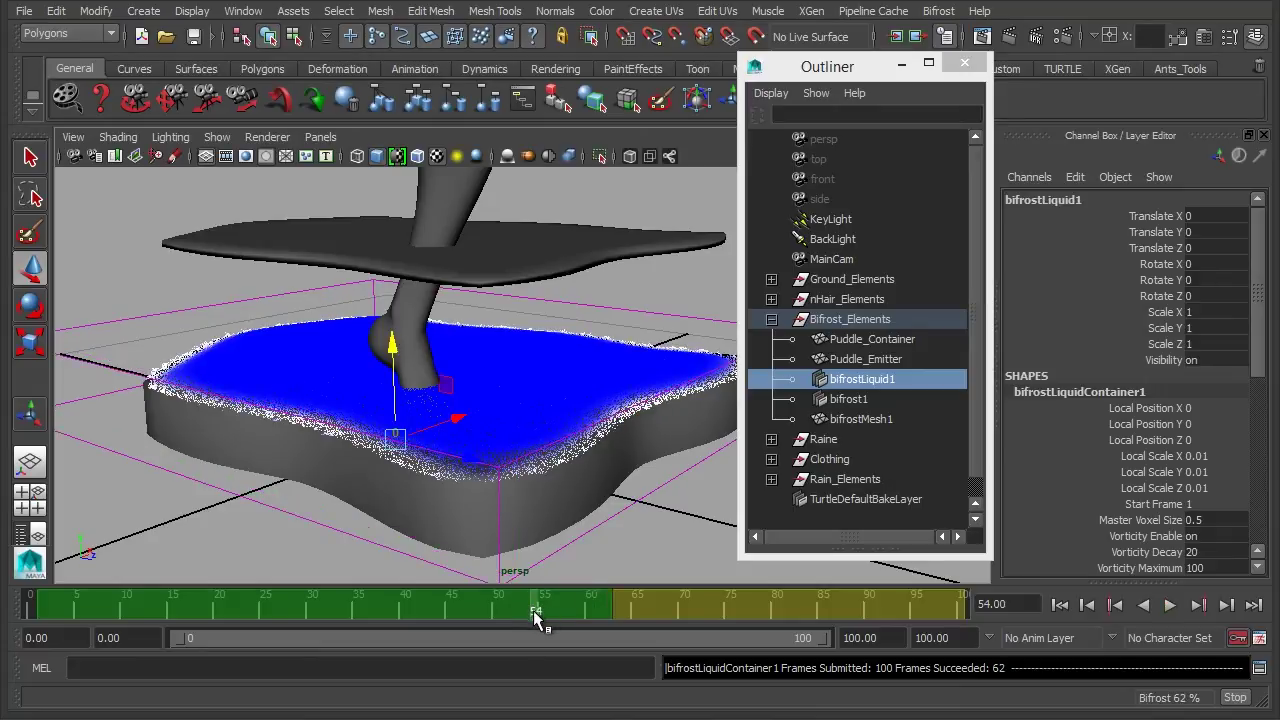
{"action": "key", "text": "alt+v"}
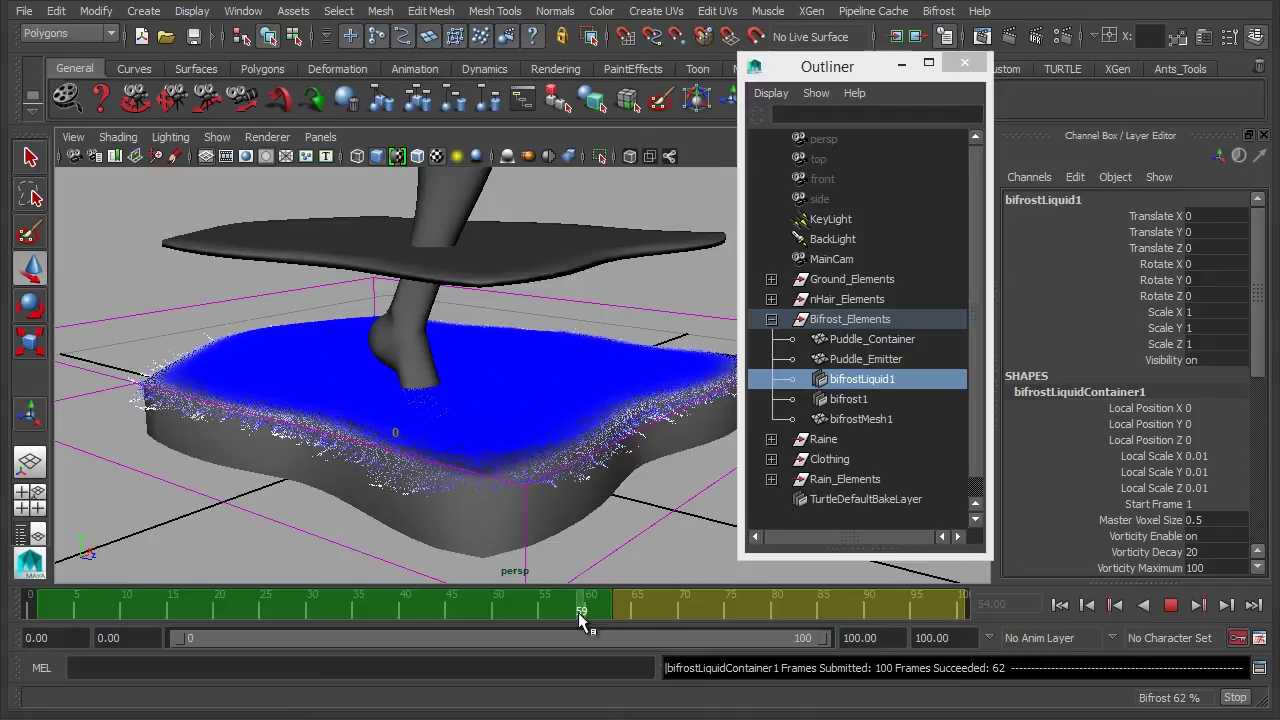
{"action": "left_click", "coordinate": [597, 613]}
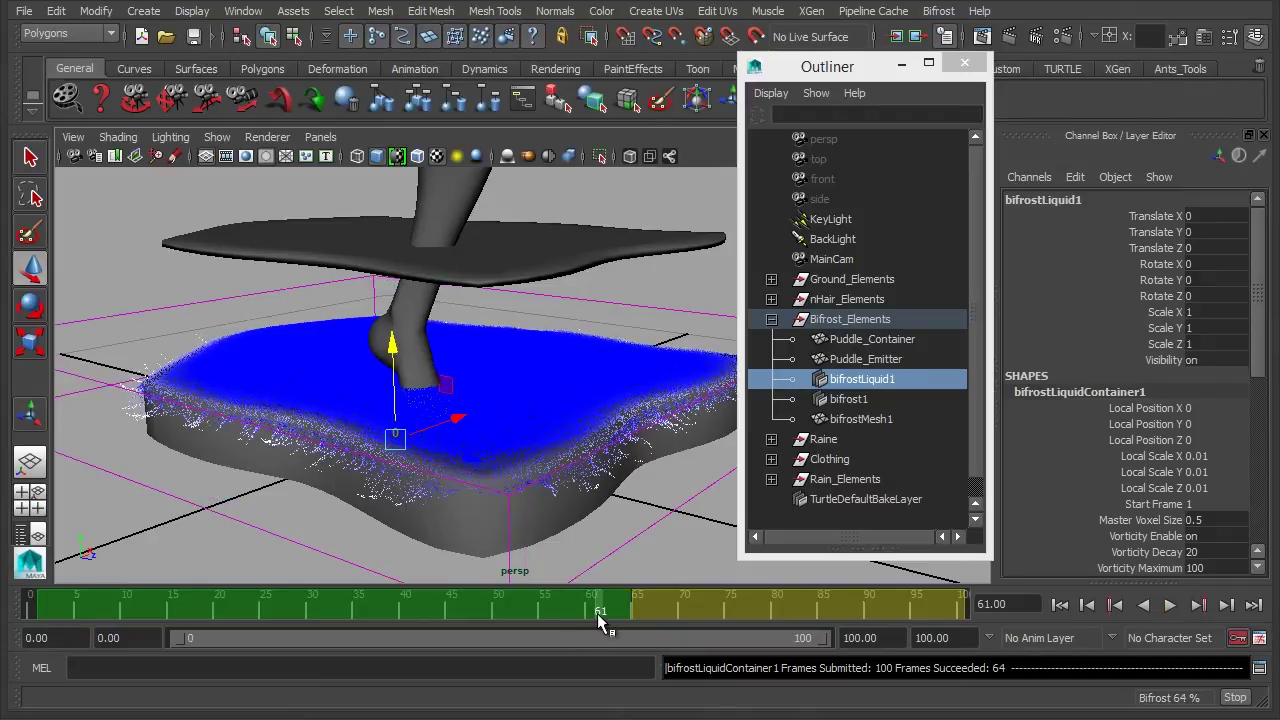
{"action": "mouse_move", "coordinate": [310, 373]}
{"action": "left_mouse_down", "text": "alt"}
{"action": "mouse_move", "coordinate": [262, 386]}
{"action": "mouse_move", "coordinate": [314, 351]}
{"action": "mouse_move", "coordinate": [463, 371]}
{"action": "mouse_move", "coordinate": [320, 373]}
{"action": "left_mouse_up", "text": "alt"}
{"action": "scroll", "coordinate": [320, 373], "scroll_direction": "up", "scroll_amount": 2}
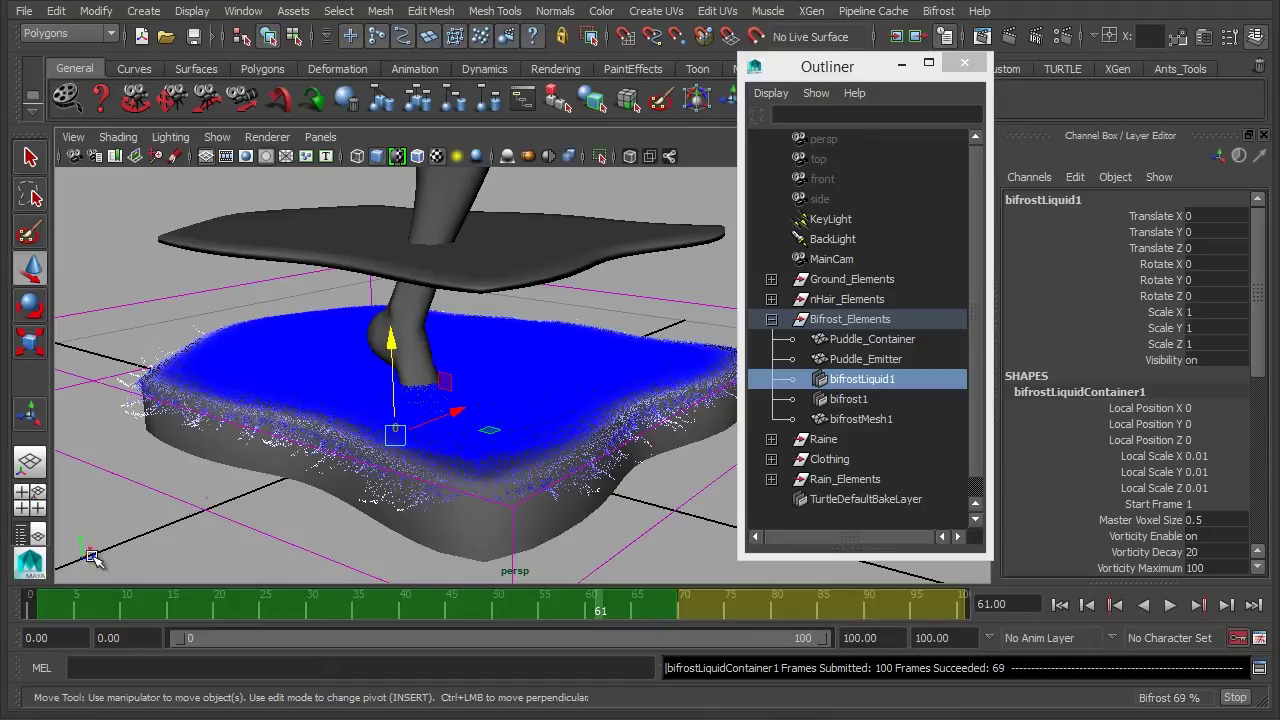
Cancel background caching, replay from frame 3 to 69, then return to frame 0.
{"action": "left_click", "coordinate": [52, 610]}
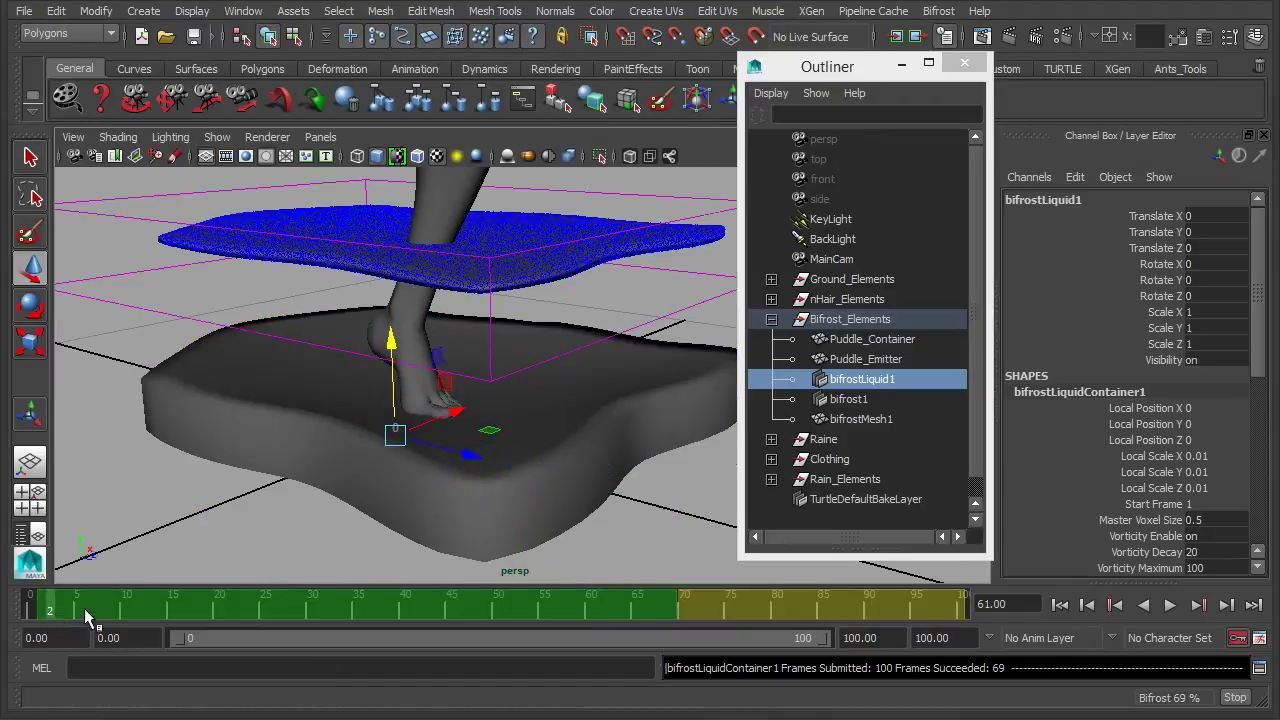
{"action": "left_click_drag", "start_coordinate": [84, 608], "coordinate": [656, 613]}
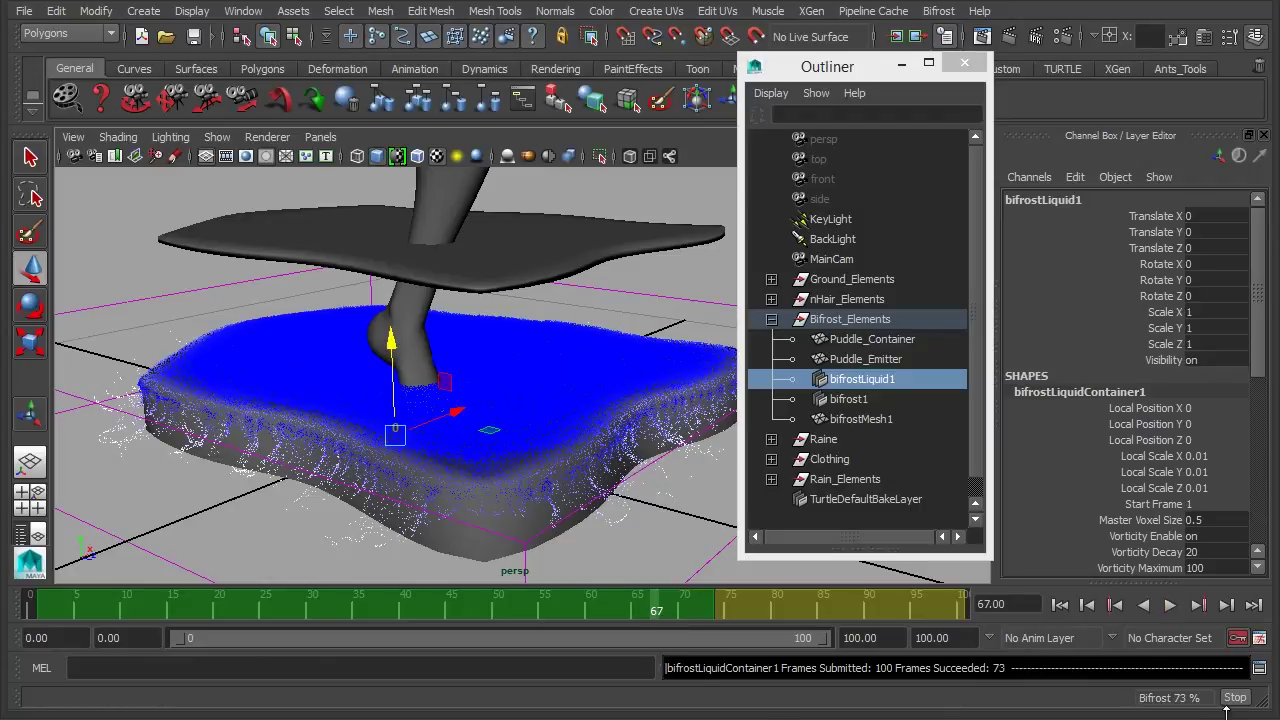
{"action": "key", "text": "Escape"}
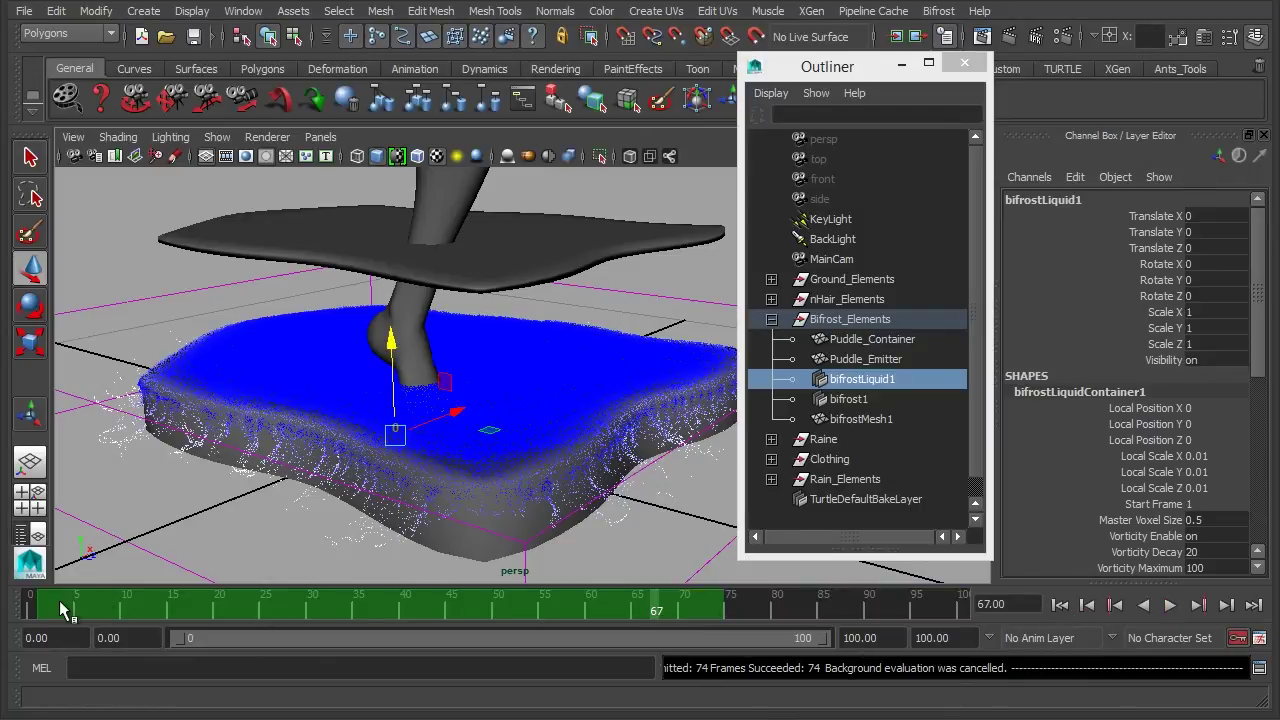
{"action": "left_click", "coordinate": [57, 608]}
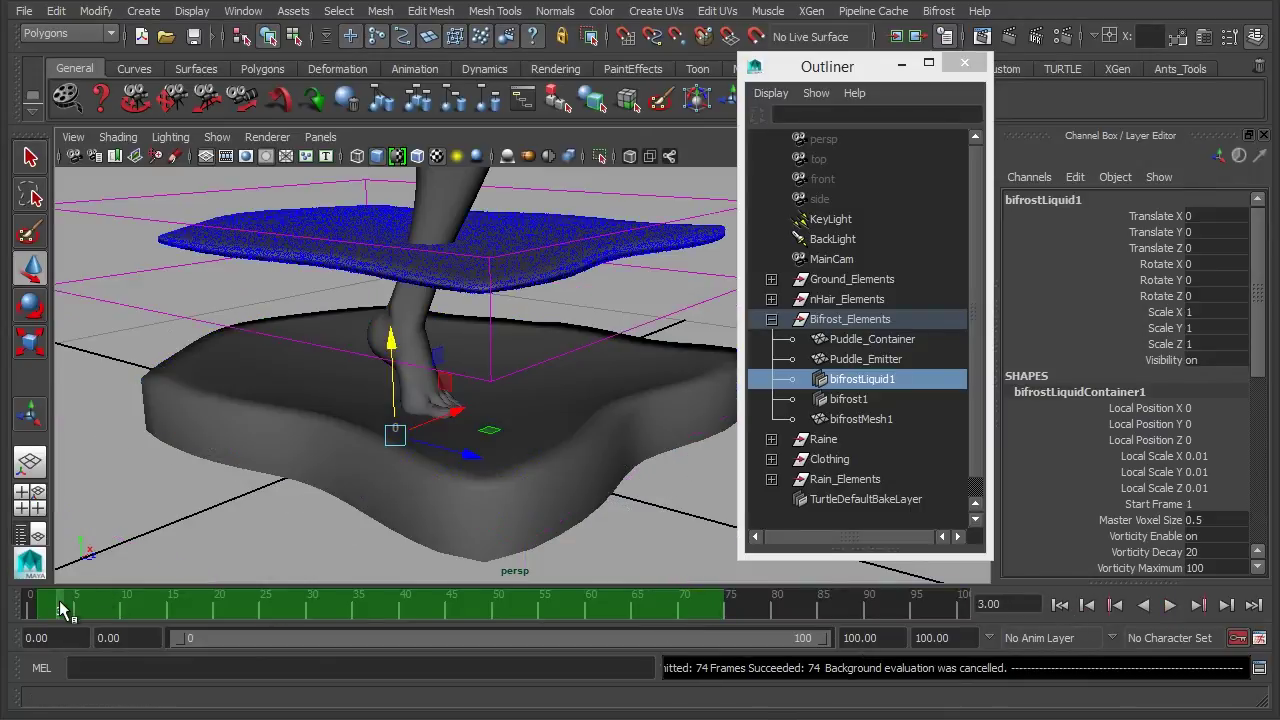
{"action": "left_click", "coordinate": [1169, 605]}
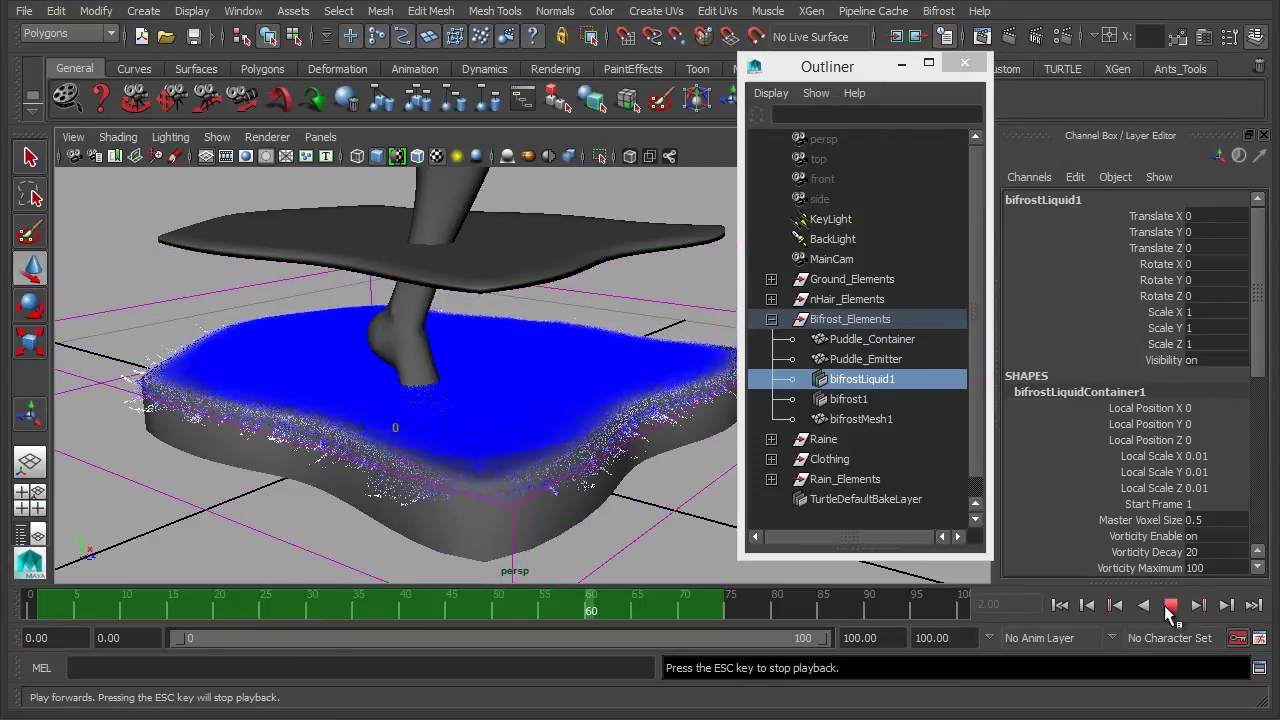
{"action": "left_click", "coordinate": [1170, 605]}
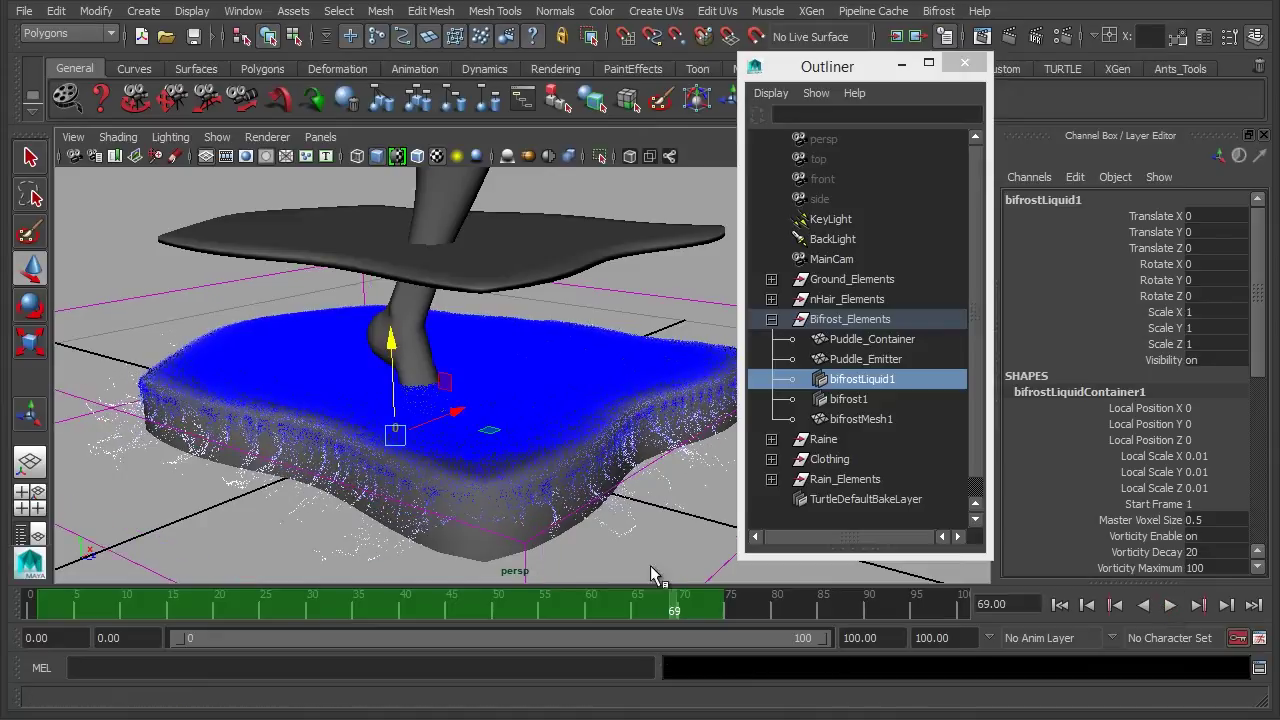
{"action": "left_click", "coordinate": [34, 610]}
Set Puddle_Emitter's Translate Y to 0 in the Channel Box.
{"action": "left_click", "coordinate": [615, 240]}
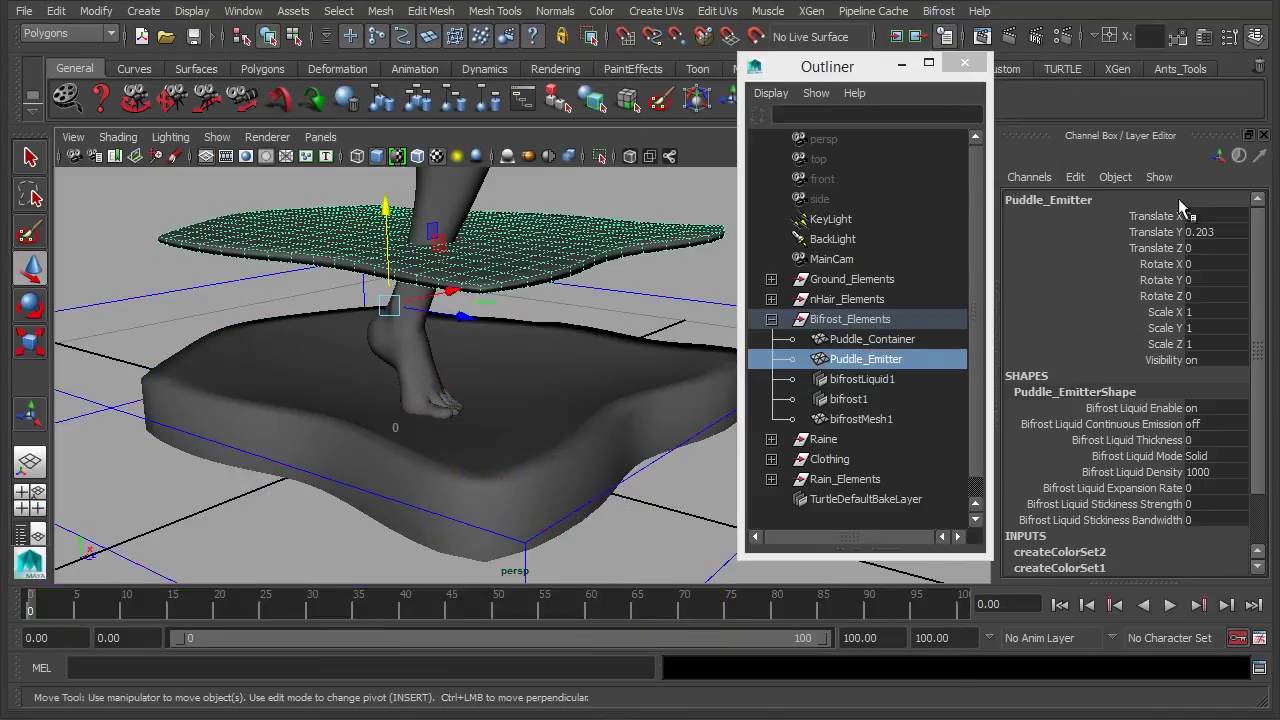
{"action": "left_click", "coordinate": [1217, 234]}
{"action": "type", "text": "0"}
{"action": "key", "text": "Return"}
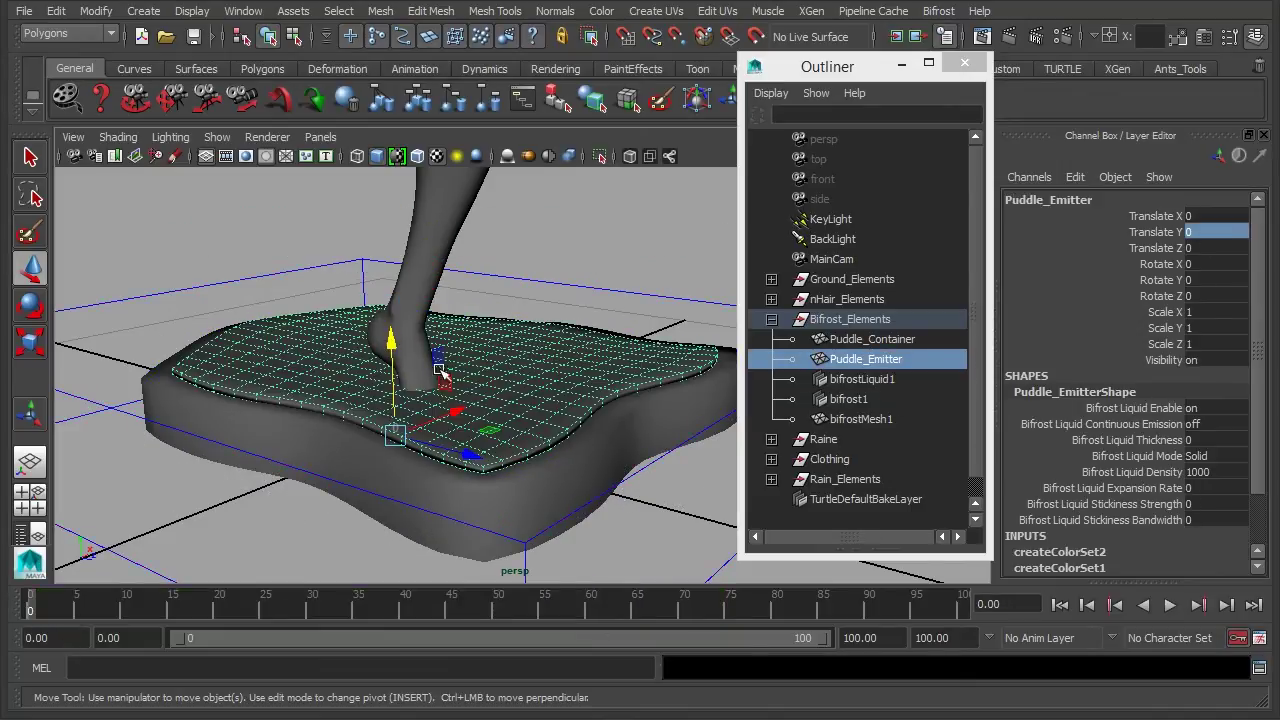
Nudge Puddle_Emitter with the Y handle to Translate Y -0.009, level with the container top.
{"action": "left_click", "coordinate": [633, 414]}
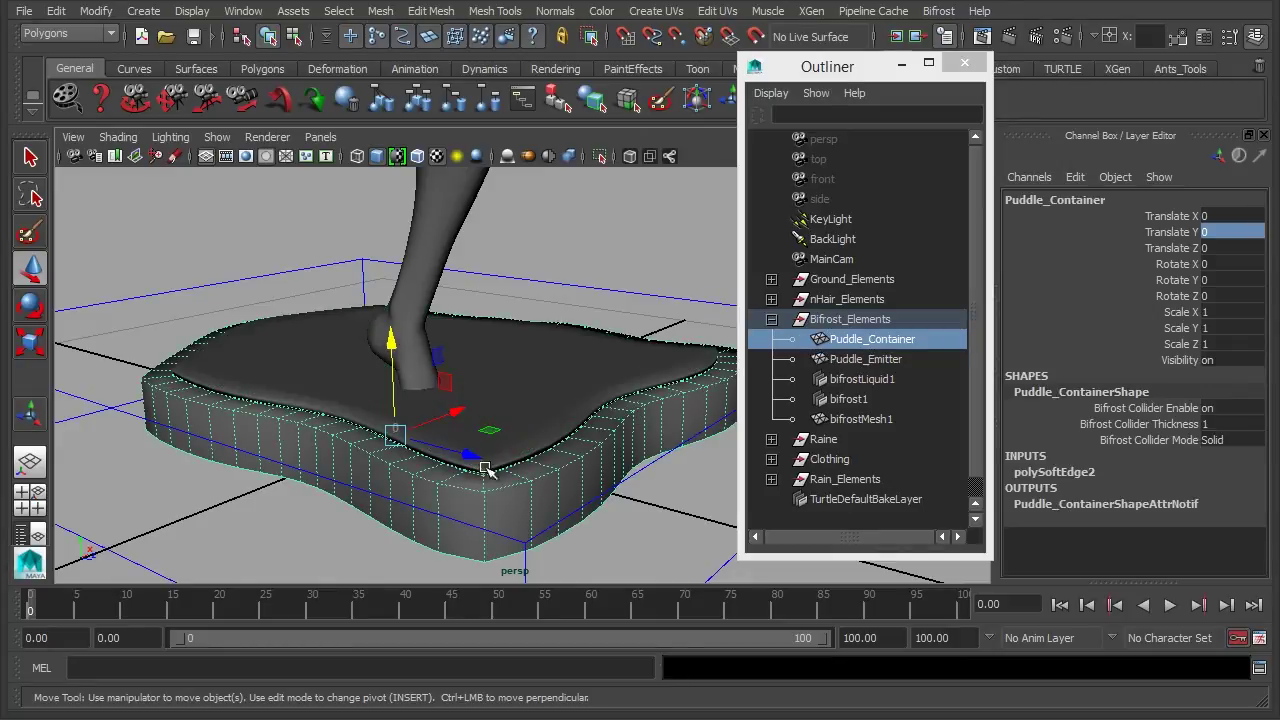
{"action": "left_click_drag", "start_coordinate": [392, 433], "coordinate": [483, 365], "text": "alt"}
{"action": "left_click", "coordinate": [534, 366]}
{"action": "right_click_drag", "start_coordinate": [483, 365], "coordinate": [451, 371], "text": "alt"}
{"action": "left_click_drag", "start_coordinate": [451, 371], "coordinate": [490, 420], "text": "alt"}
{"action": "left_click", "coordinate": [583, 449]}
{"action": "left_click", "coordinate": [438, 296]}
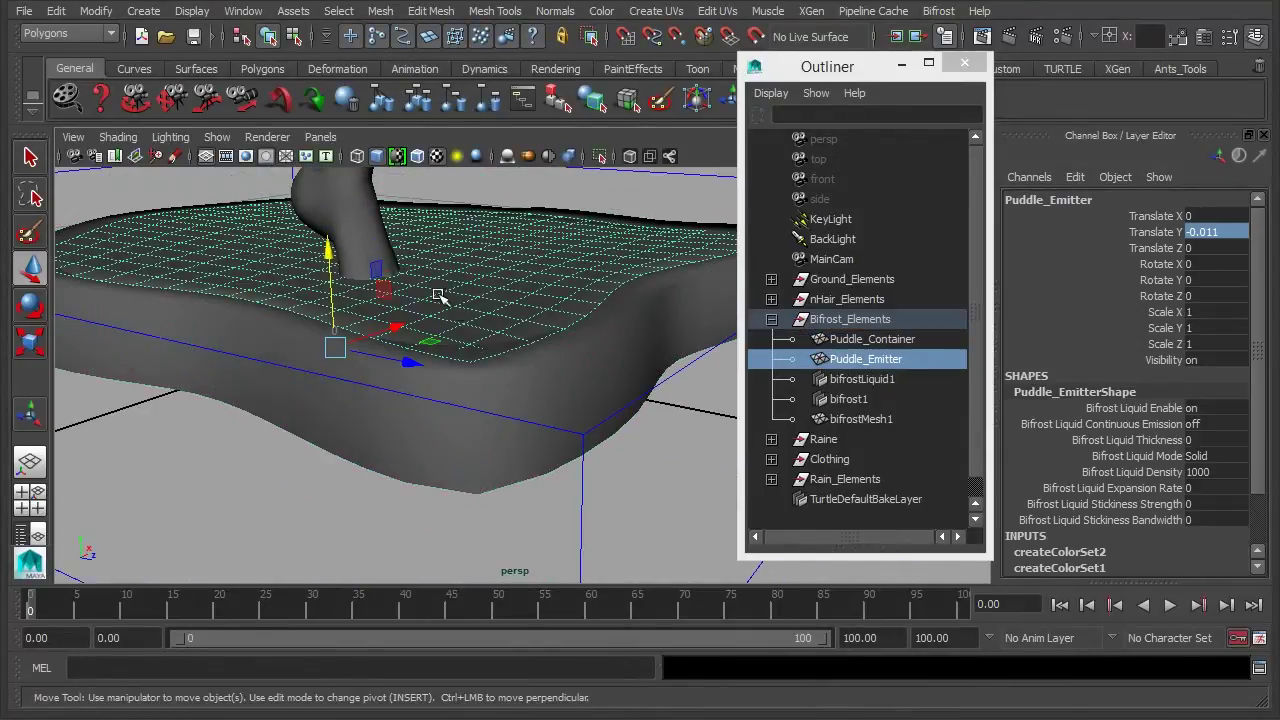
{"action": "left_click_drag", "start_coordinate": [329, 252], "coordinate": [330, 250]}
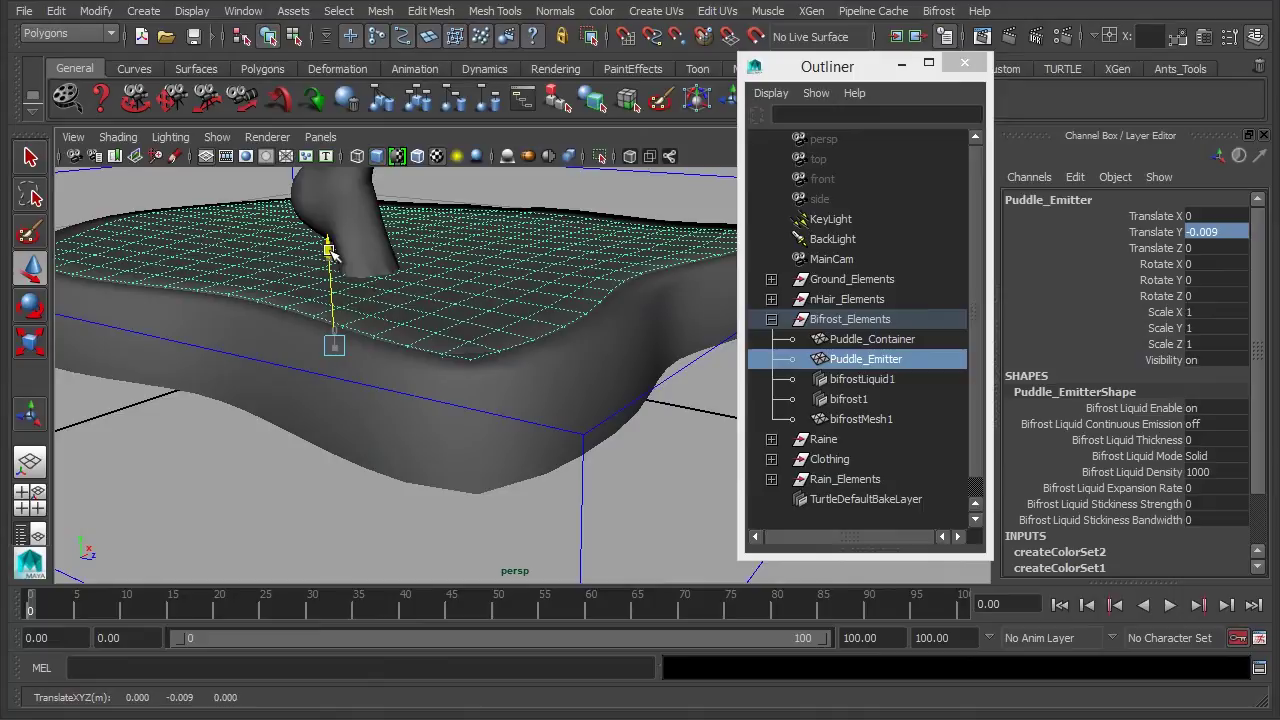
Select Puddle_Container and switch it to face selection mode.
{"action": "left_click", "coordinate": [587, 336]}
{"action": "left_click_drag", "start_coordinate": [587, 336], "coordinate": [643, 443], "text": "alt"}
{"action": "right_click_drag", "start_coordinate": [643, 443], "coordinate": [616, 426], "text": "alt"}
{"action": "right_click_drag", "start_coordinate": [654, 345], "coordinate": [652, 390]}
Select the container's side face loop and try scaling it, undoing the unsuccessful attempts.
{"action": "left_click", "coordinate": [592, 440]}
{"action": "double_click", "coordinate": [524, 437], "text": "shift"}
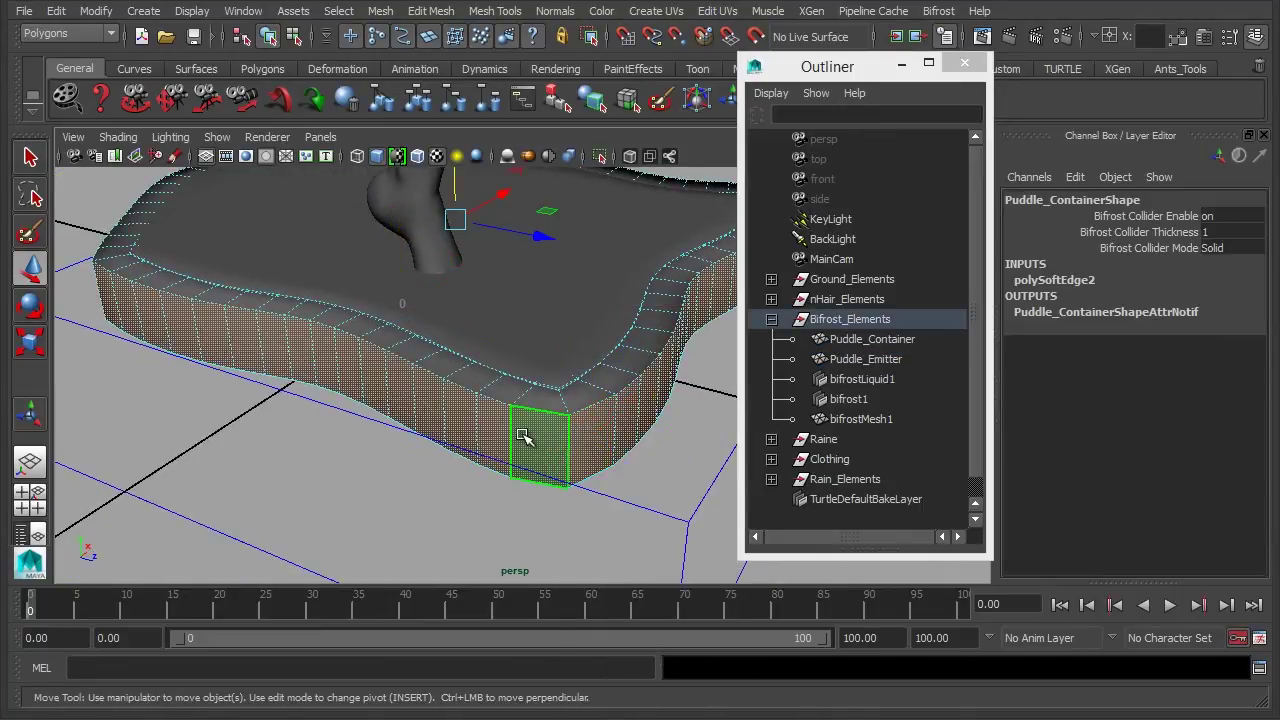
{"action": "key", "text": "r"}
{"action": "left_click_drag", "start_coordinate": [534, 237], "coordinate": [453, 293]}
{"action": "key", "text": "ctrl+z"}
{"action": "left_click", "coordinate": [456, 298]}
{"action": "key", "text": "ctrl+z"}
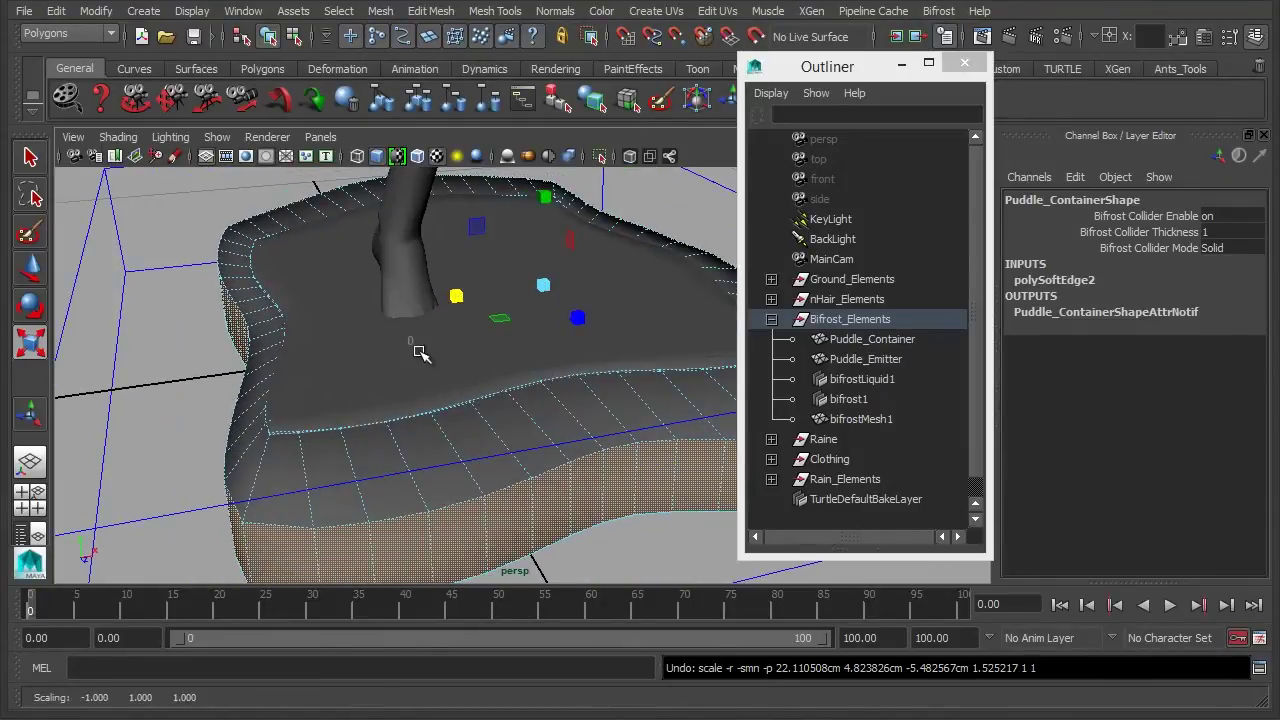
{"action": "left_click_drag", "start_coordinate": [420, 351], "coordinate": [514, 435], "text": "alt"}
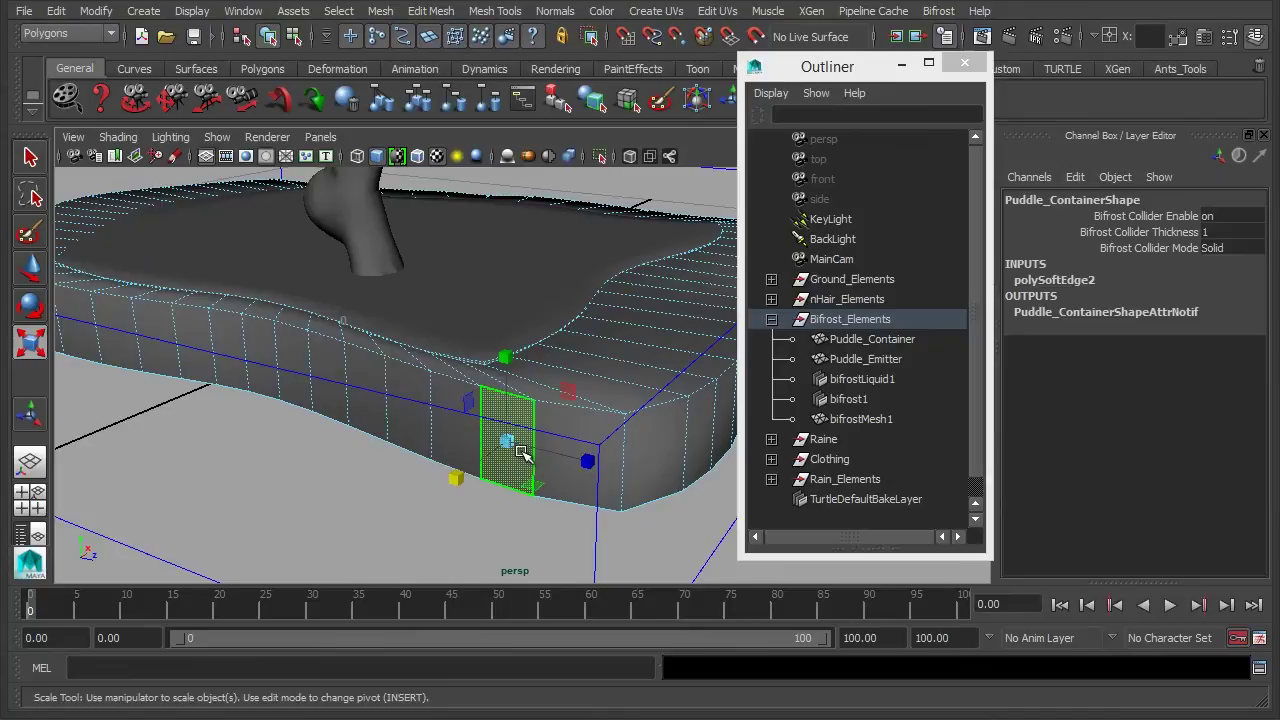
{"action": "double_click", "coordinate": [455, 430], "text": "shift"}
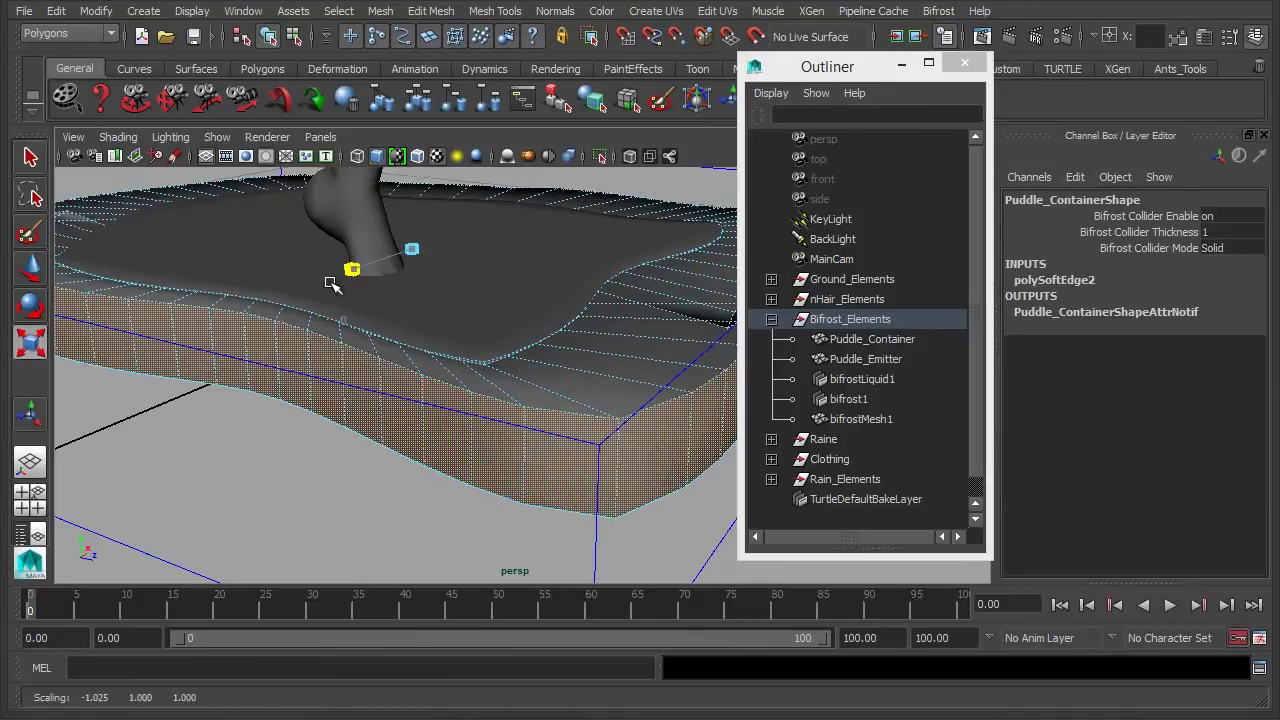
{"action": "key", "text": "ctrl+z"}
Scale the side face loop outward along X, then deselect the container.
{"action": "left_click", "coordinate": [363, 332]}
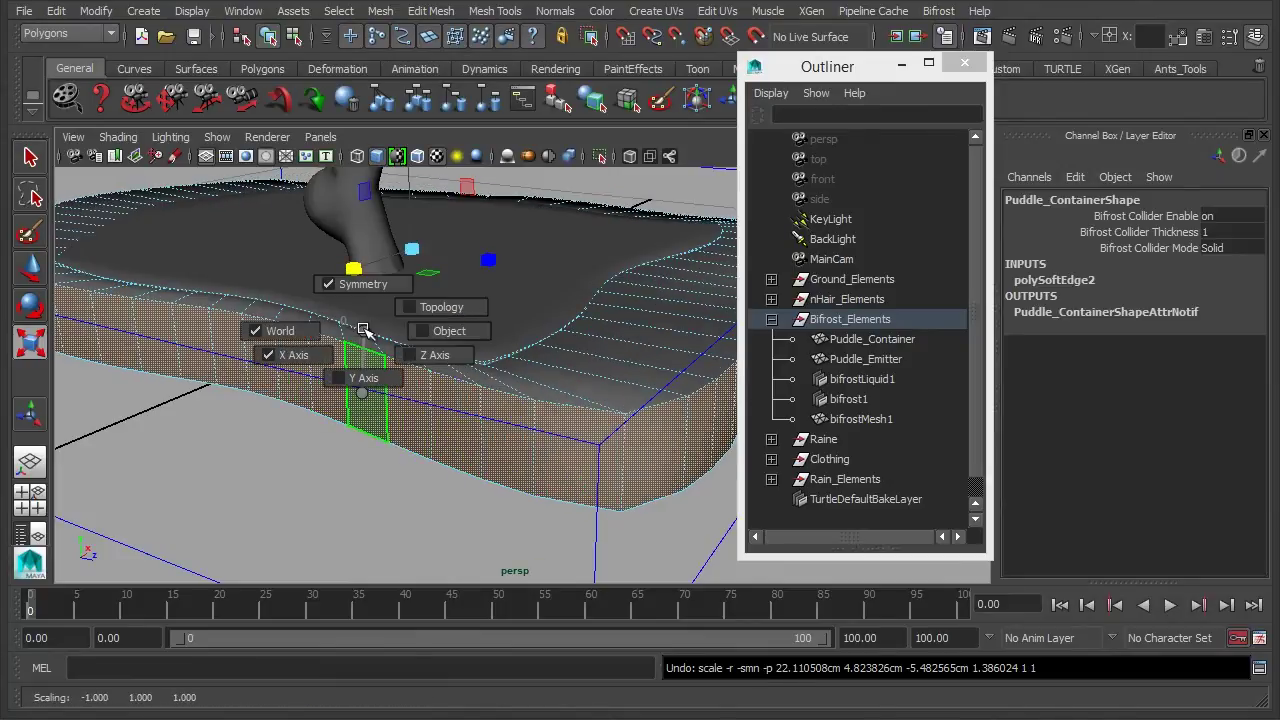
{"action": "left_click_drag", "start_coordinate": [292, 288], "coordinate": [428, 337]}
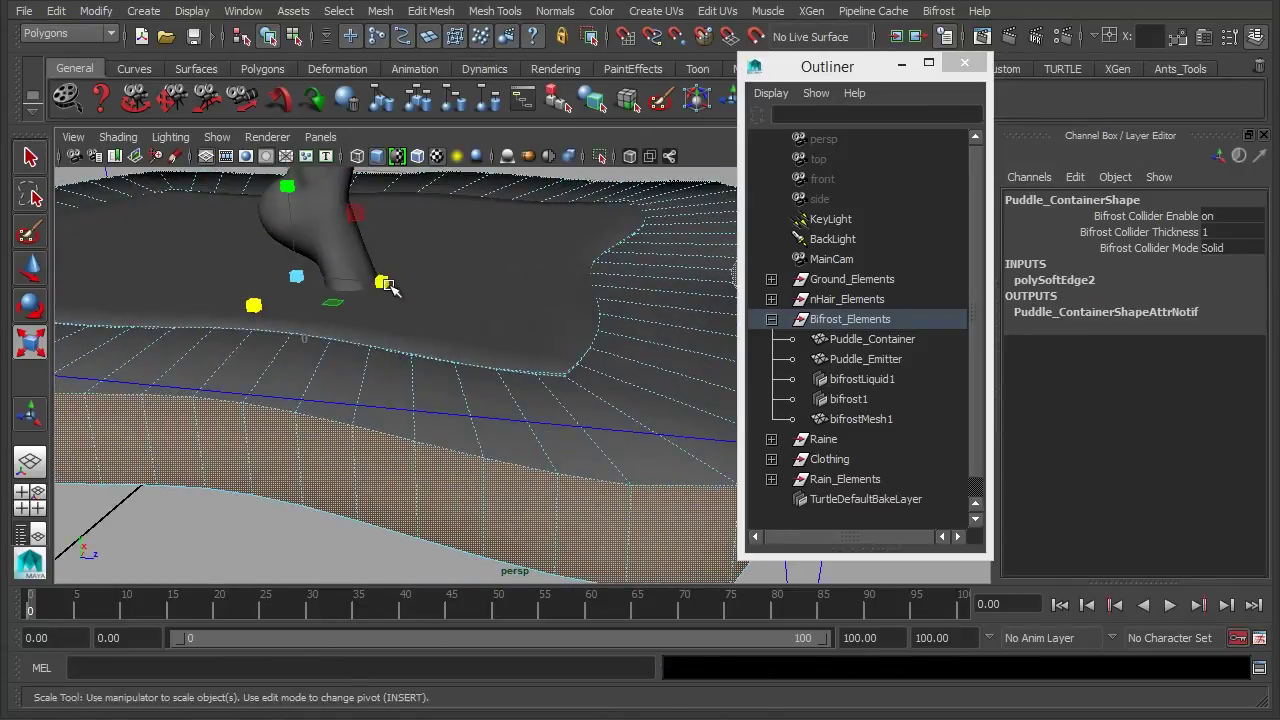
{"action": "right_click_drag", "start_coordinate": [657, 287], "coordinate": [737, 266]}
{"action": "left_click_drag", "start_coordinate": [700, 280], "coordinate": [497, 366], "text": "alt"}
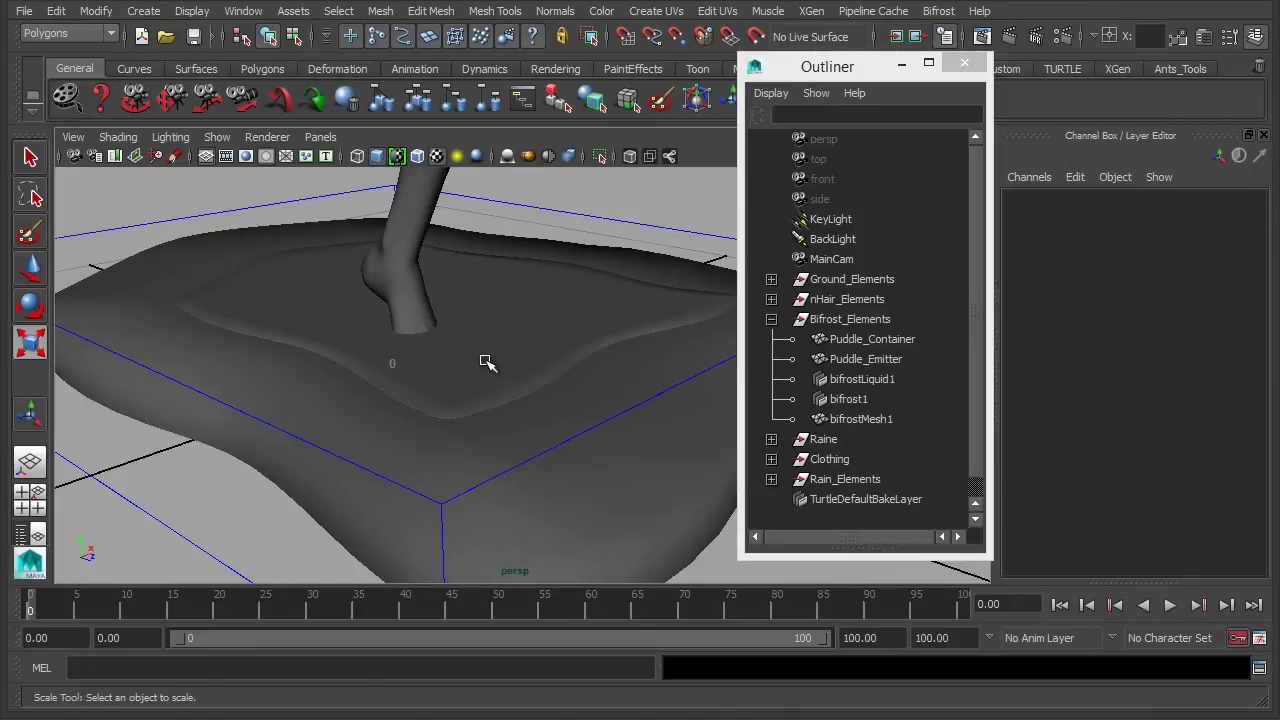
Hide Puddle_Emitter, play the simulation, select bifrostLiquid1, and jump to frame 3.
{"action": "left_click", "coordinate": [482, 357]}
{"action": "key", "text": "ctrl+h"}
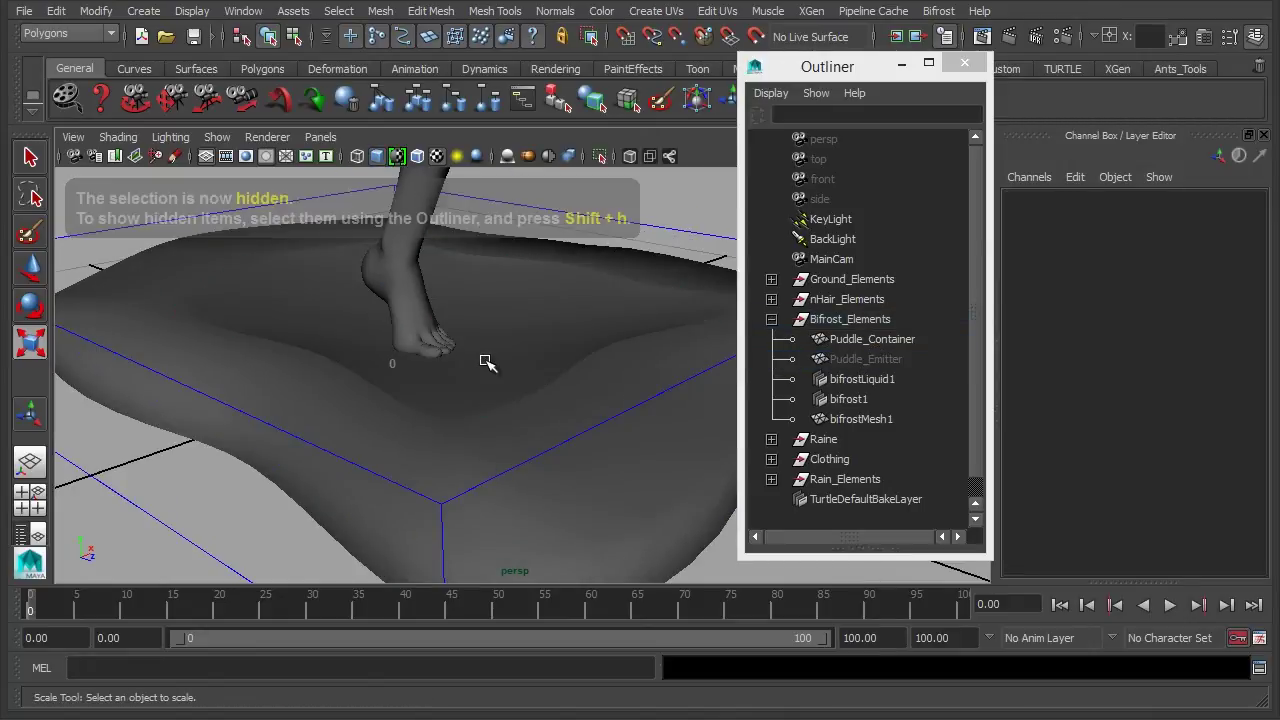
{"action": "left_click_drag", "start_coordinate": [523, 417], "coordinate": [538, 353], "text": "alt"}
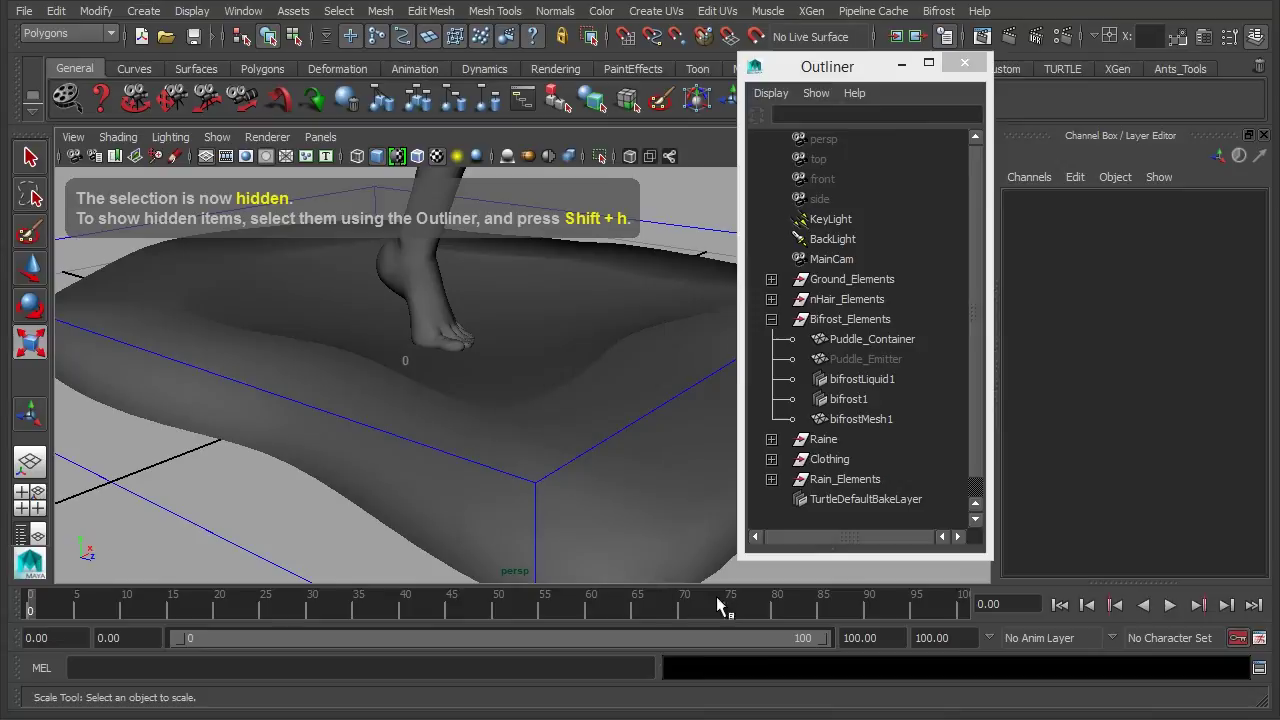
{"action": "left_click", "coordinate": [1171, 606]}
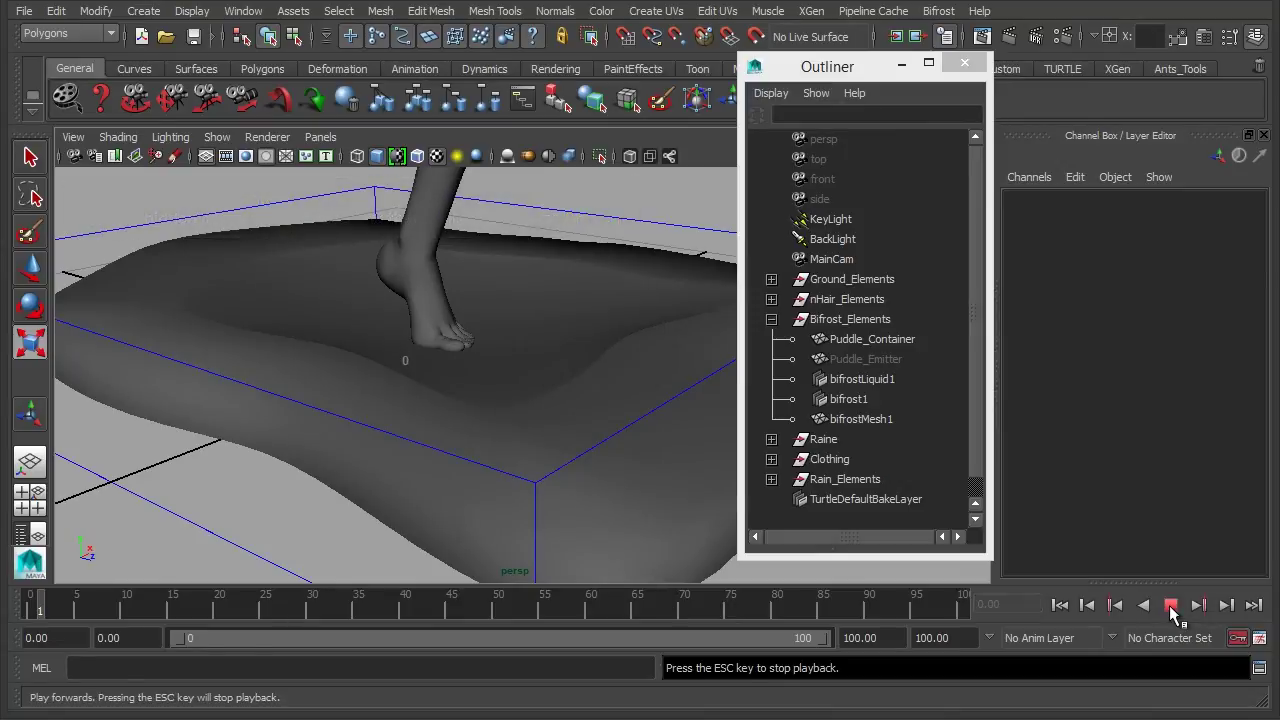
{"action": "left_click", "coordinate": [872, 381]}
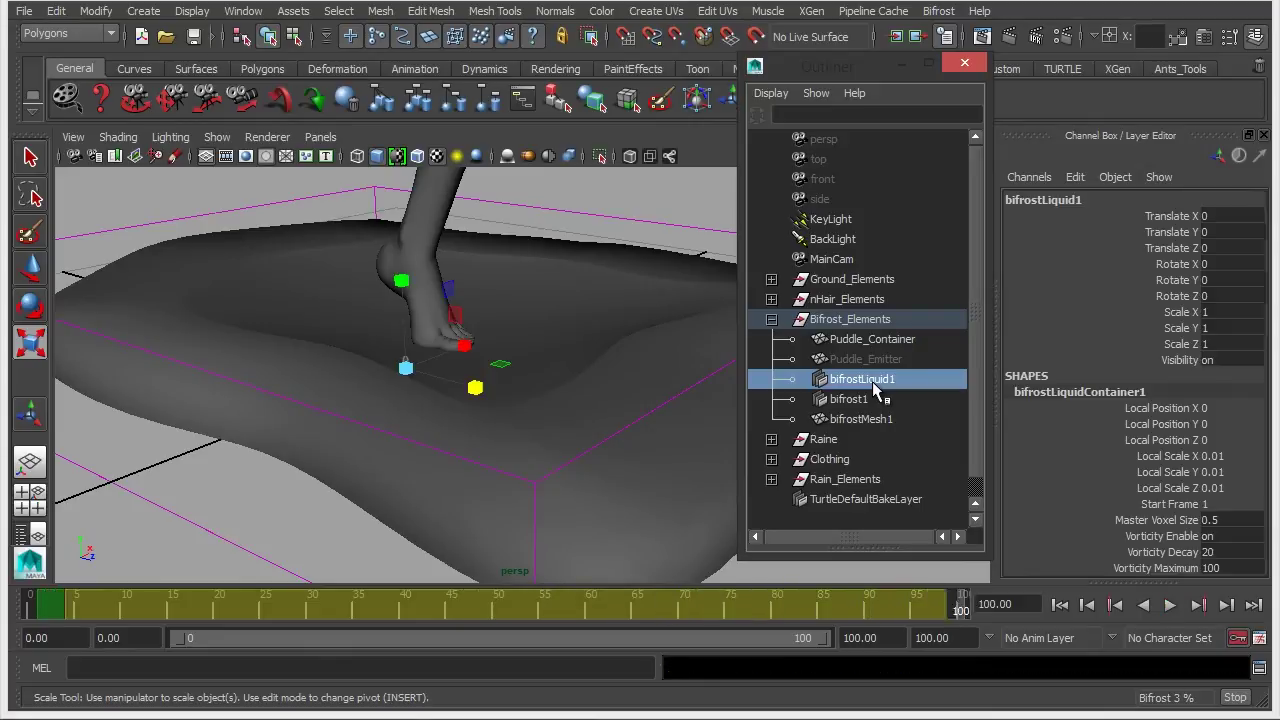
{"action": "left_click", "coordinate": [60, 612]}
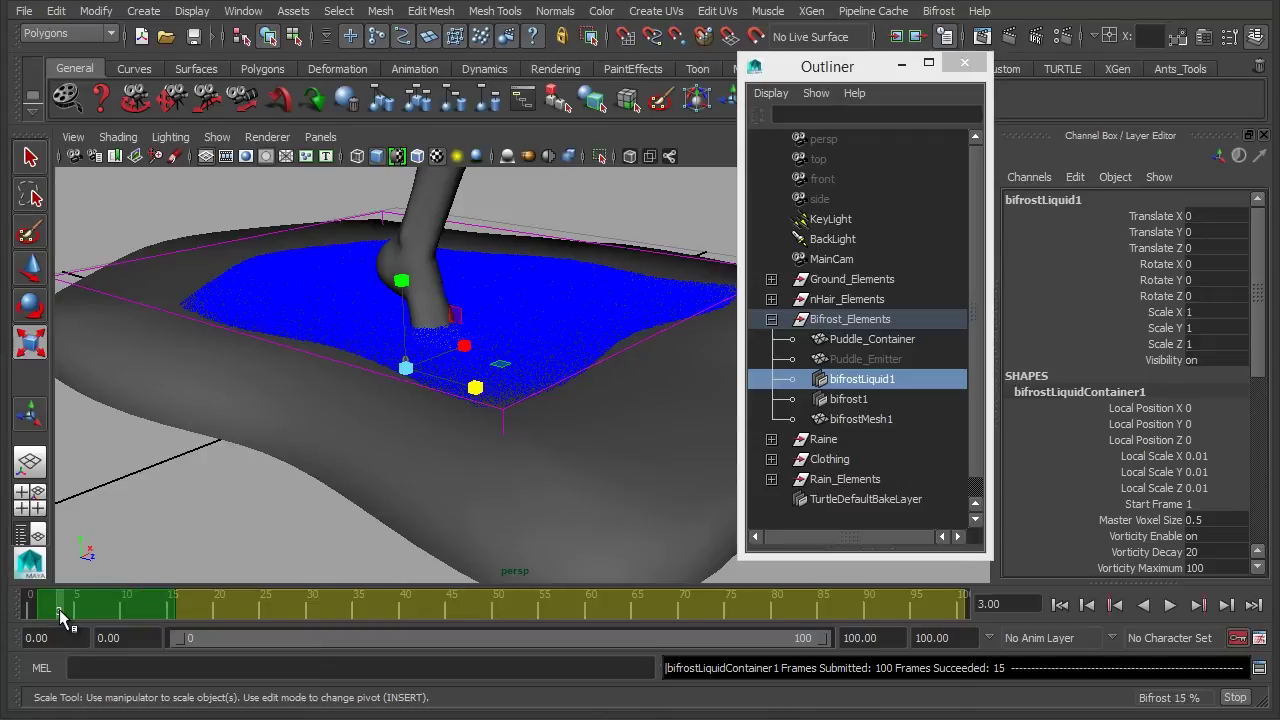
Step through frames 6, 16, 18, 23, 27, 30 and 34 while orbiting over the puddle.
{"action": "left_click", "coordinate": [87, 607]}
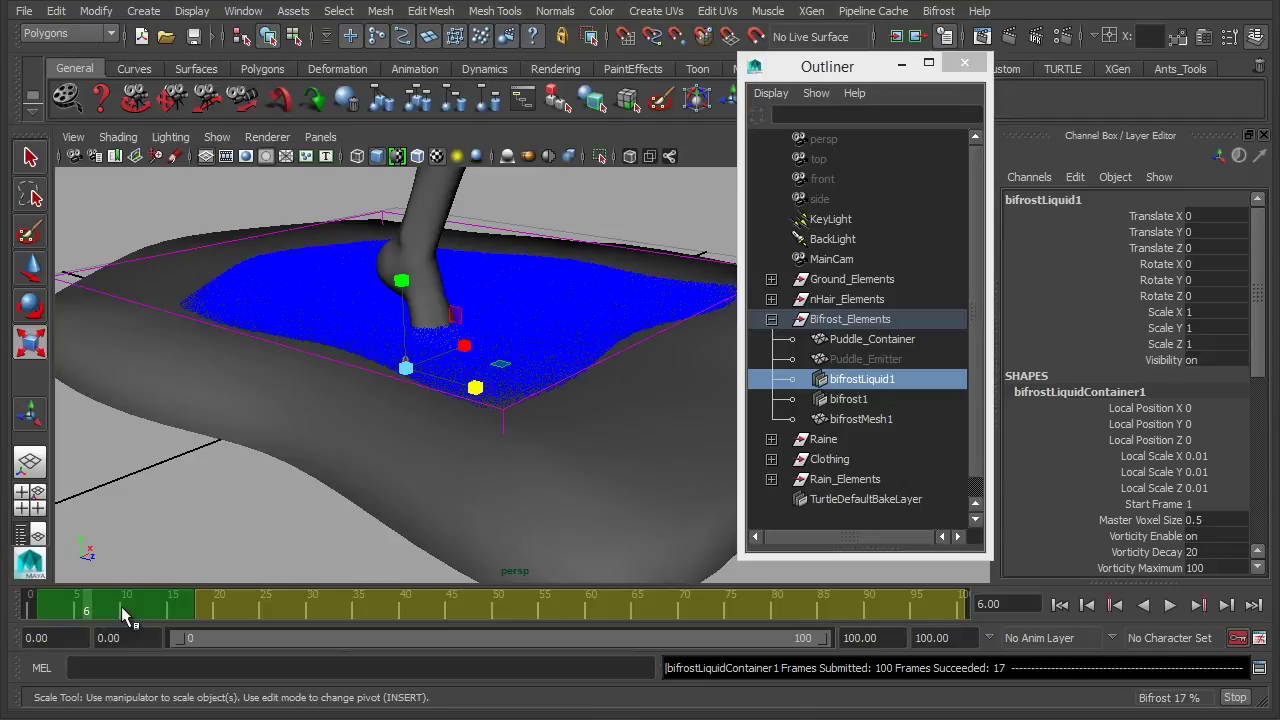
{"action": "left_click_drag", "start_coordinate": [121, 606], "coordinate": [209, 608]}
{"action": "left_click_drag", "start_coordinate": [551, 380], "coordinate": [443, 463], "text": "alt"}
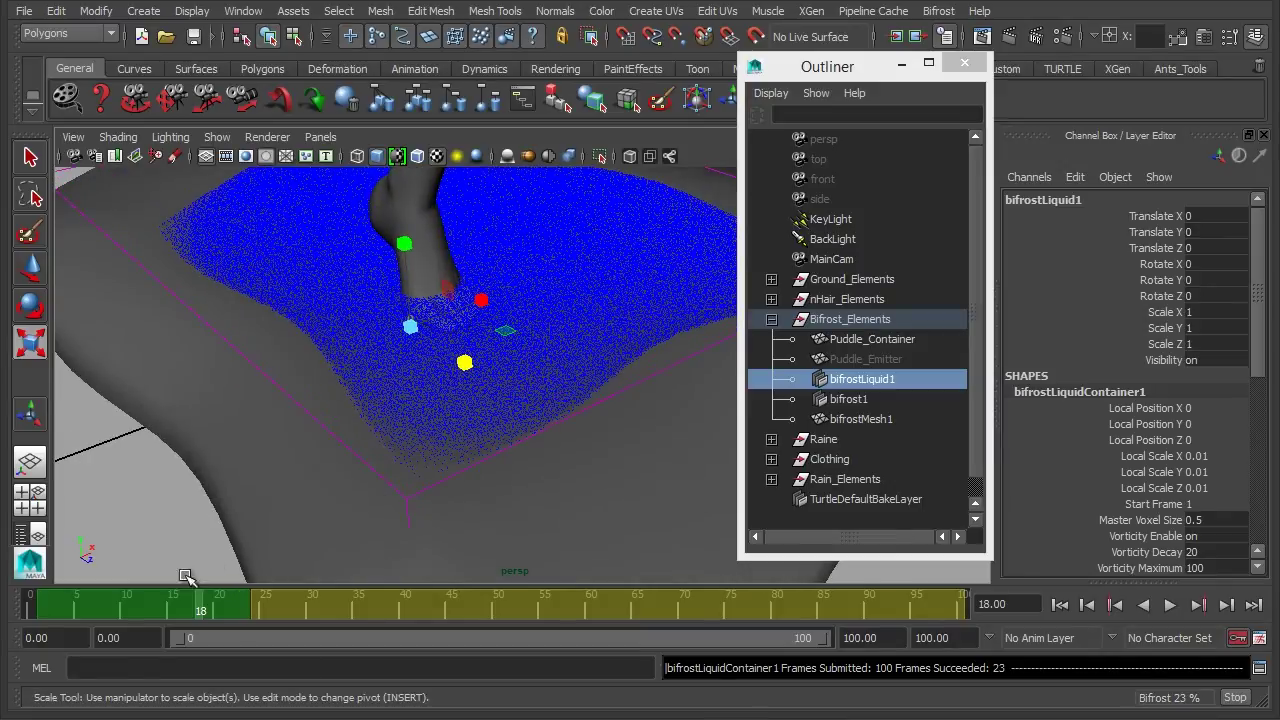
{"action": "left_click_drag", "start_coordinate": [222, 608], "coordinate": [248, 612]}
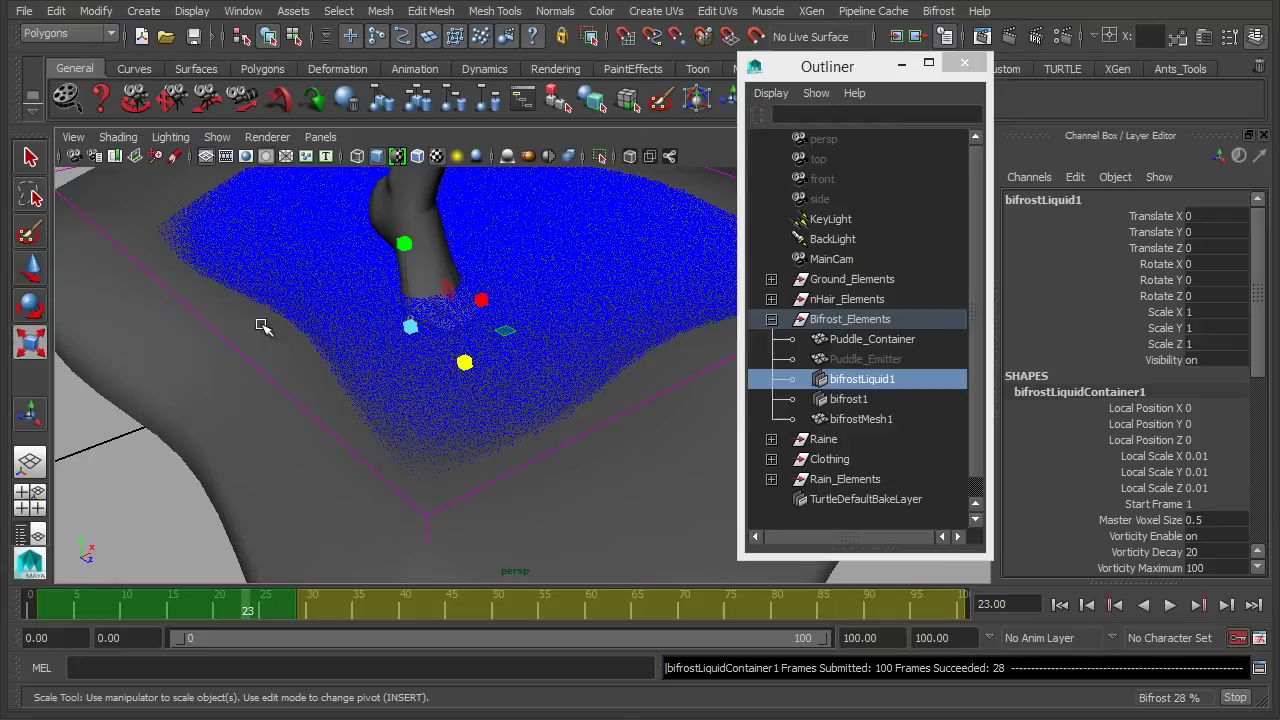
{"action": "left_click_drag", "start_coordinate": [533, 438], "coordinate": [569, 386], "text": "alt"}
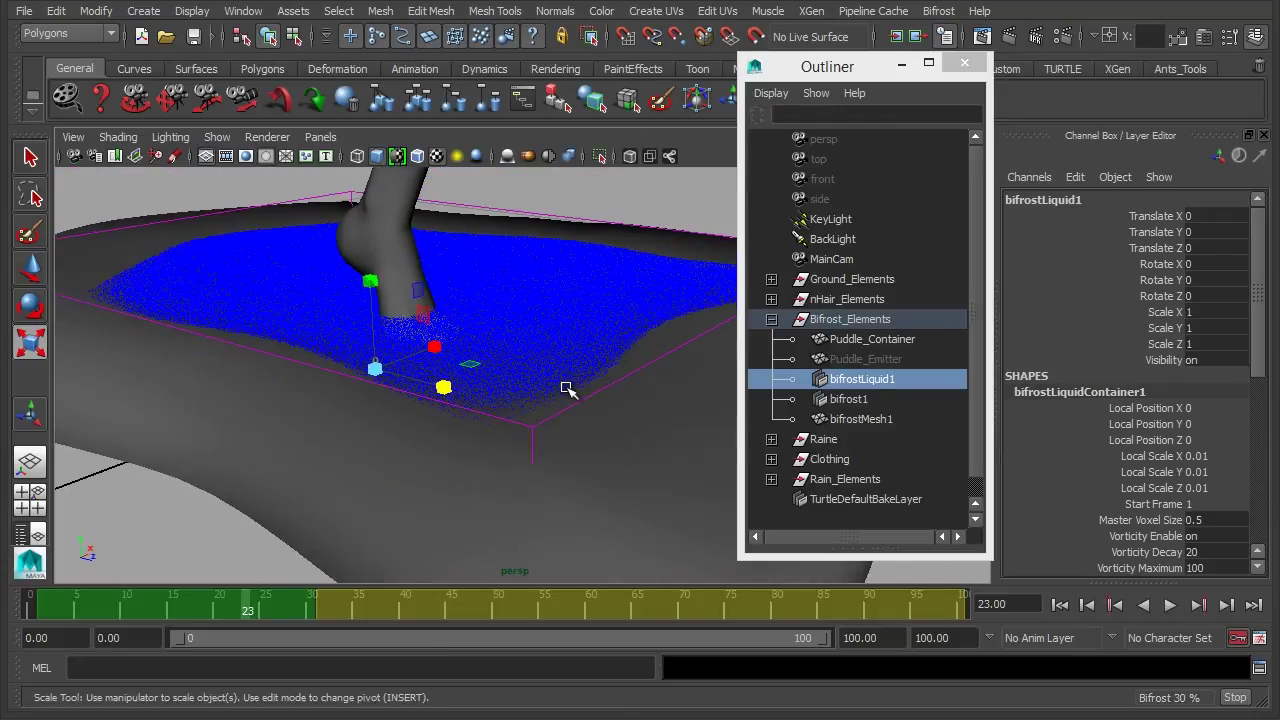
{"action": "left_click", "coordinate": [284, 610]}
{"action": "left_click", "coordinate": [311, 608]}
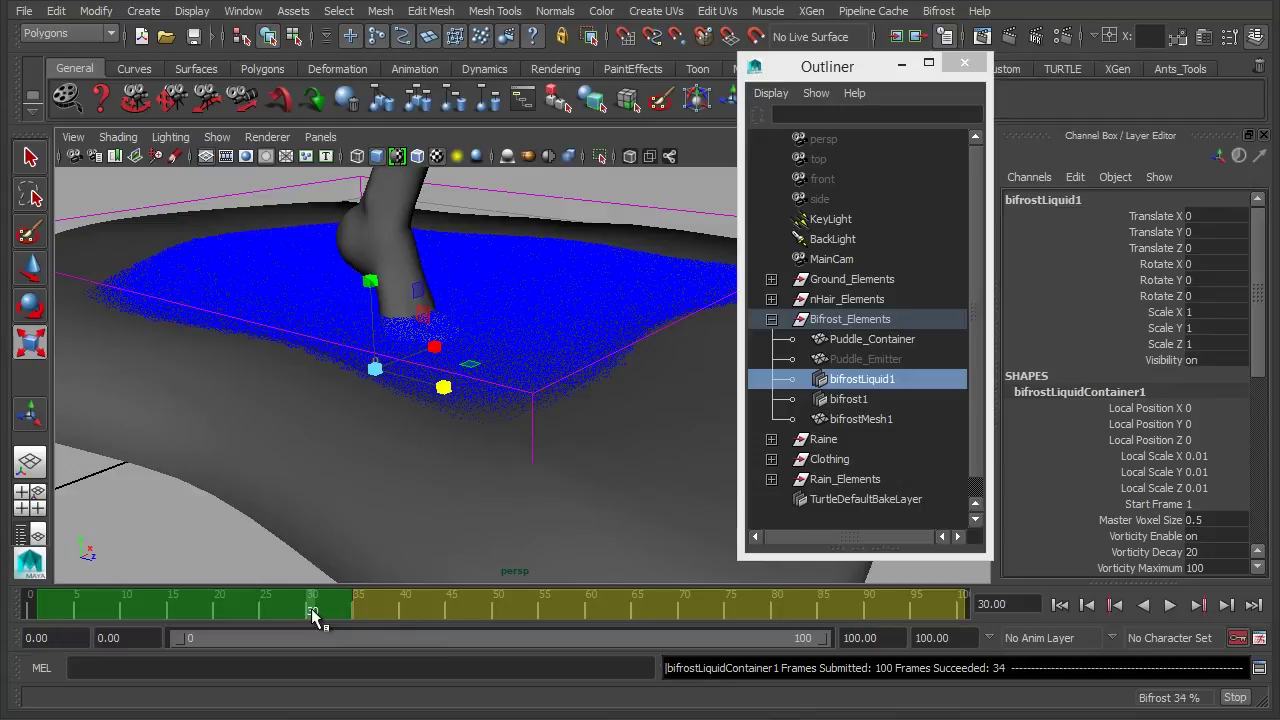
{"action": "left_click", "coordinate": [348, 607]}
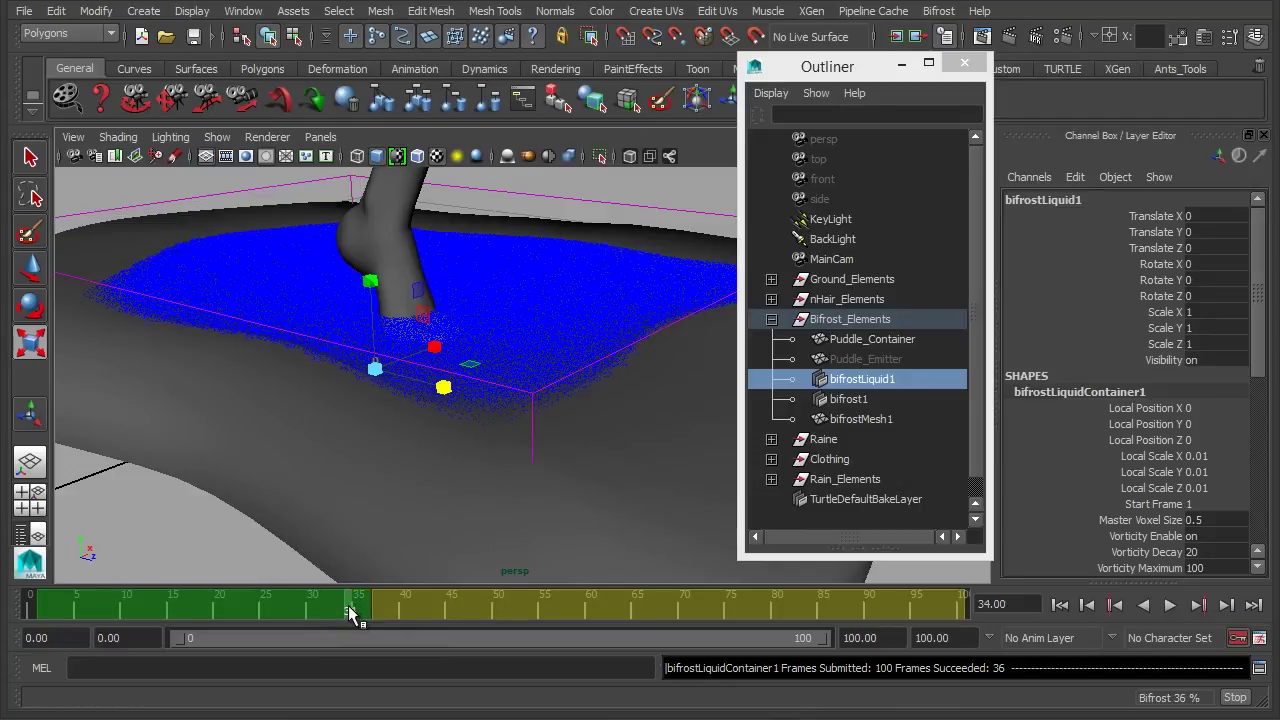
{"action": "mouse_move", "coordinate": [509, 429]}
{"action": "left_mouse_down", "text": "alt"}
{"action": "mouse_move", "coordinate": [623, 451]}
{"action": "mouse_move", "coordinate": [534, 429]}
{"action": "mouse_move", "coordinate": [528, 443]}
{"action": "left_mouse_up", "text": "alt"}
Scrub from frame 4 to 29, orbit around the foot, and stop the Bifrost caching.
{"action": "left_click", "coordinate": [66, 606]}
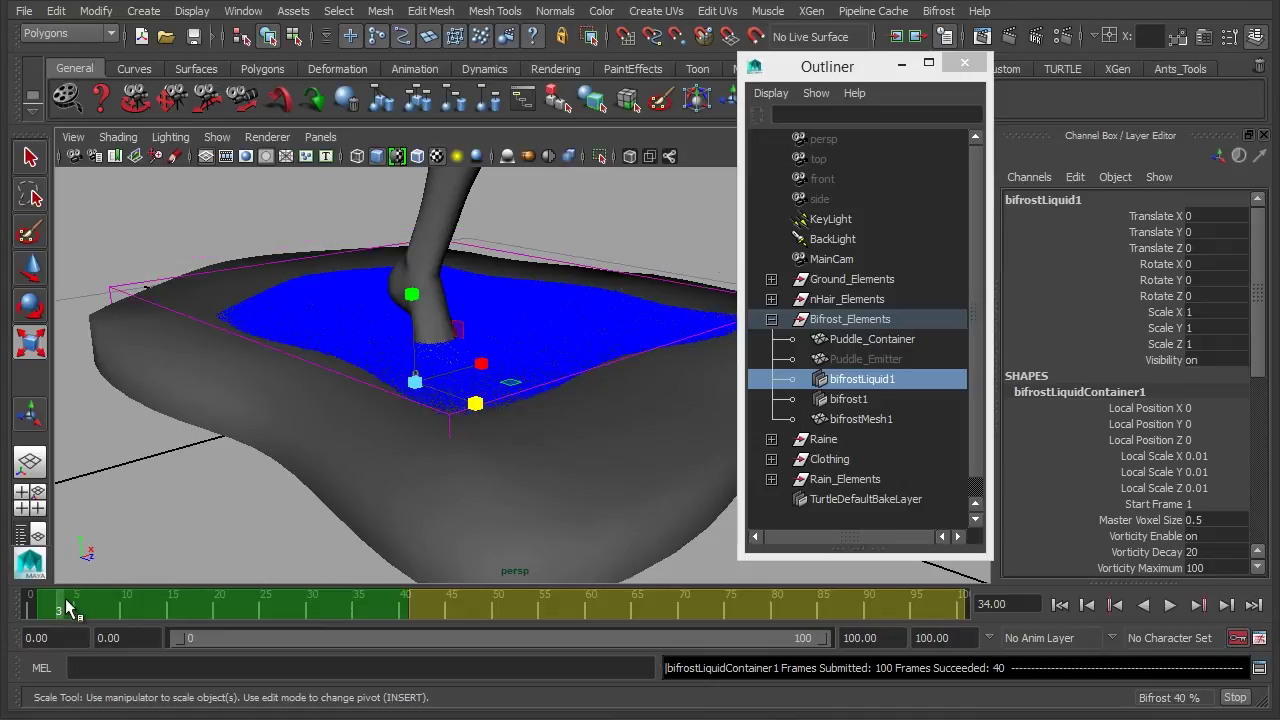
{"action": "left_click_drag", "start_coordinate": [119, 608], "coordinate": [397, 613]}
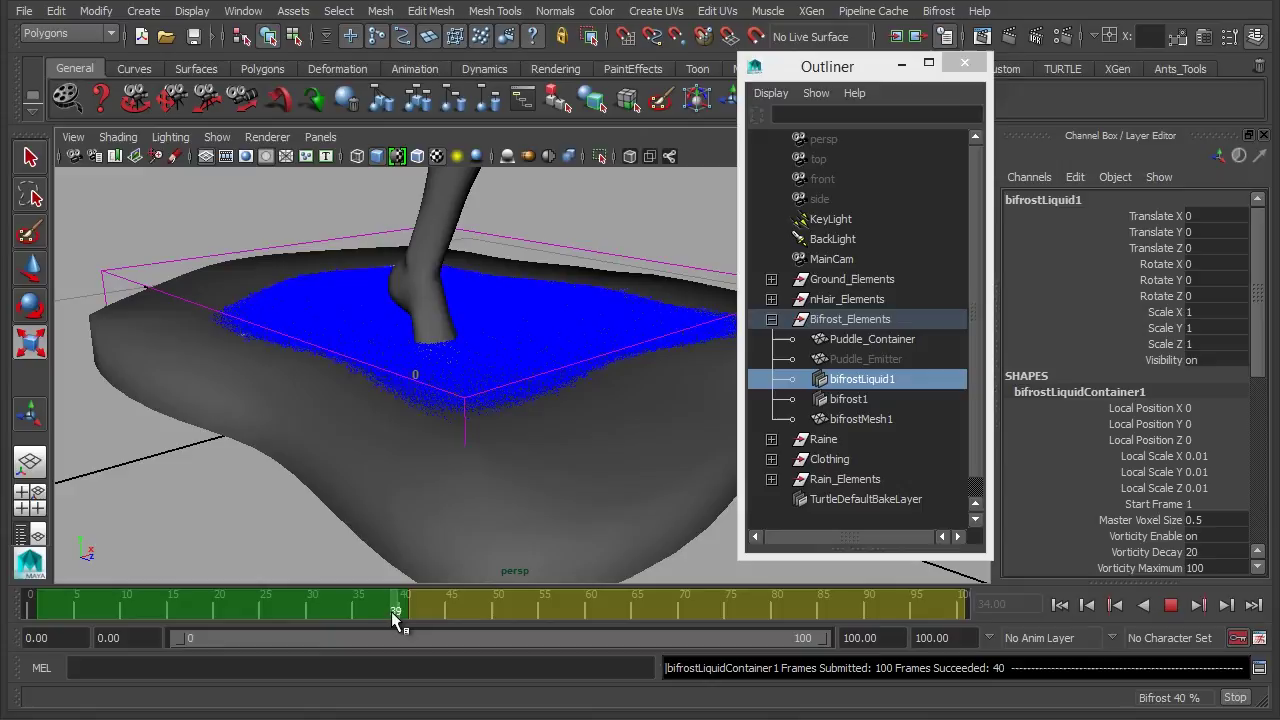
{"action": "key", "text": "r"}
{"action": "left_click_drag", "start_coordinate": [463, 400], "coordinate": [488, 404], "text": "alt"}
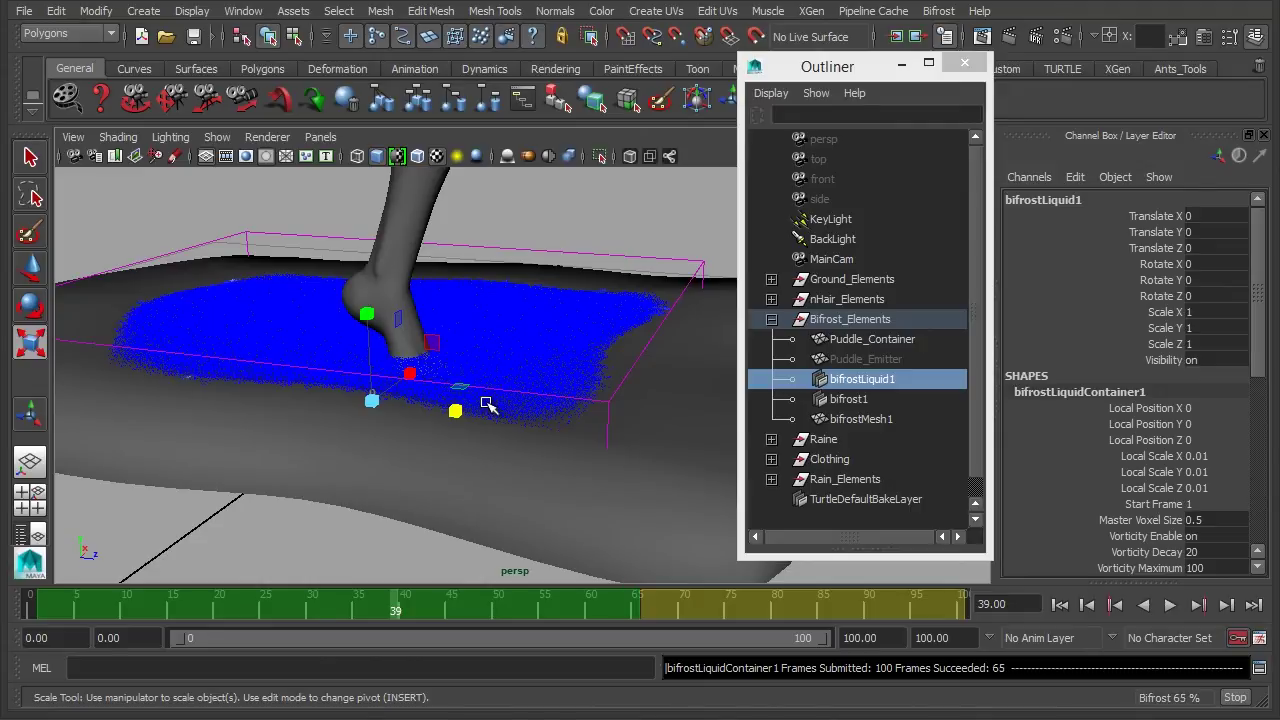
{"action": "left_click_drag", "start_coordinate": [571, 426], "coordinate": [554, 423], "text": "alt"}
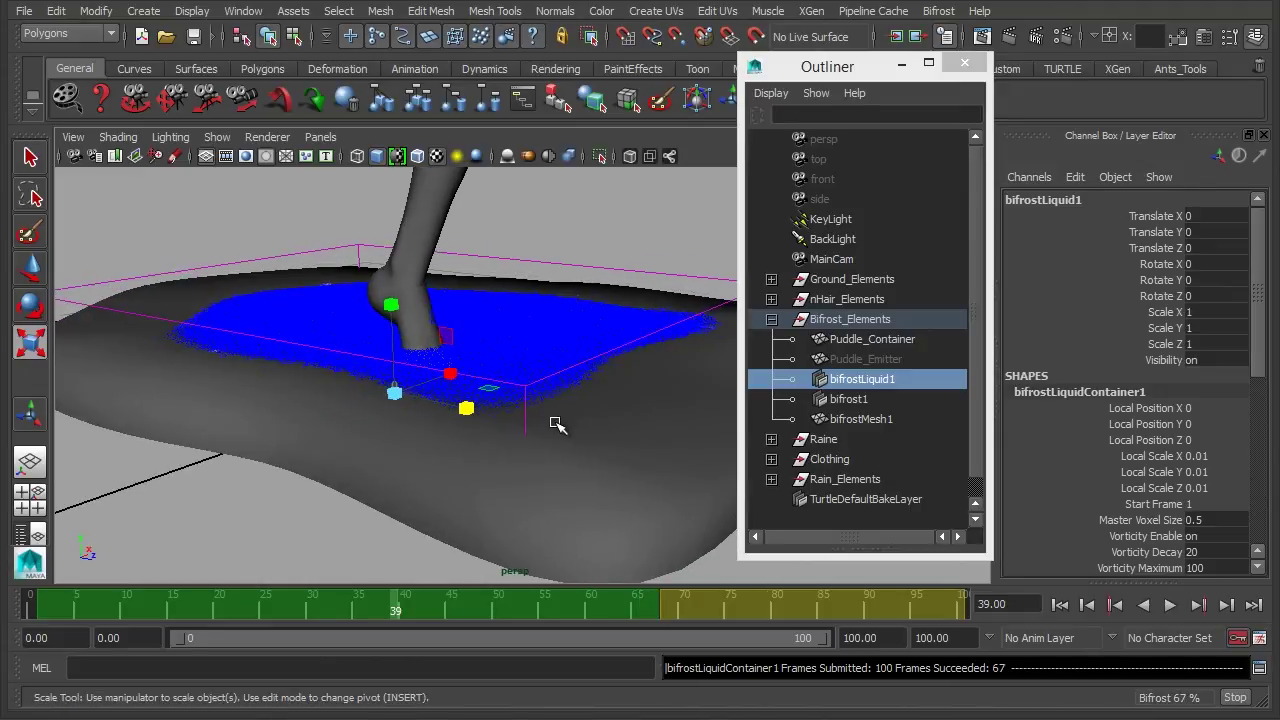
{"action": "left_click", "coordinate": [1232, 697]}
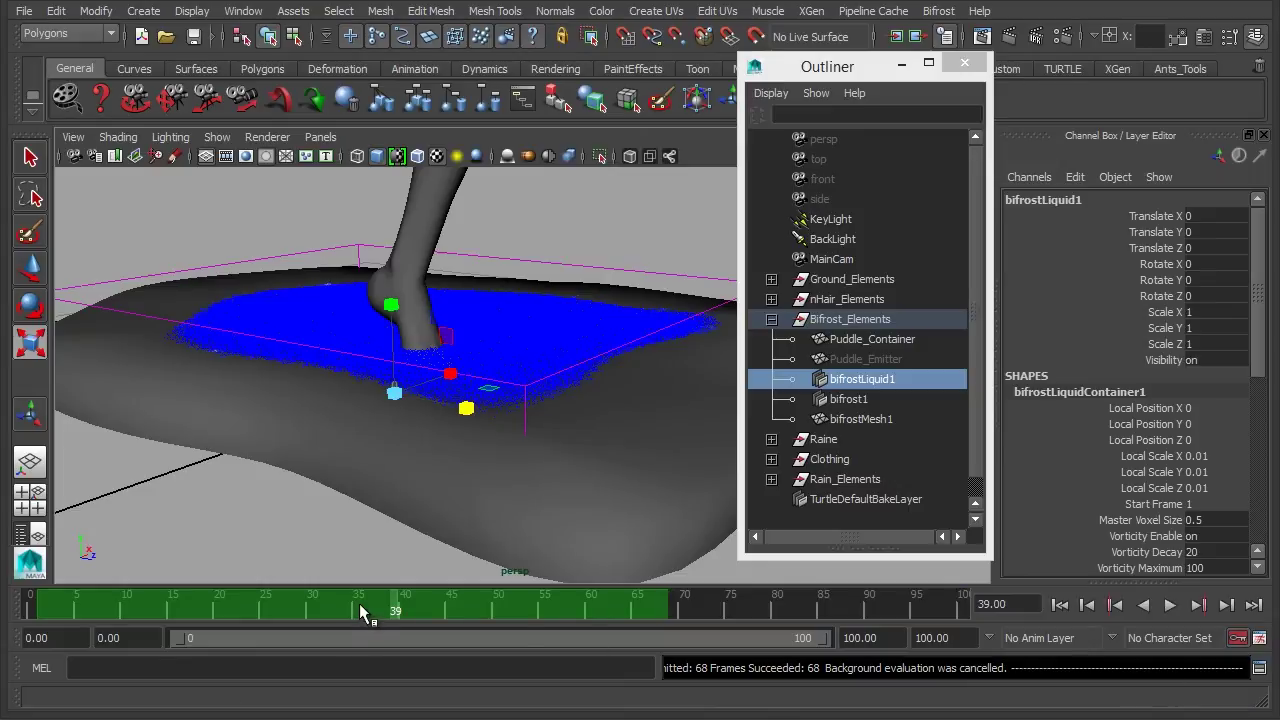
Play from the start to frame 65, orbit to a low side view, and select the container.
{"action": "left_click", "coordinate": [72, 605]}
{"action": "key", "text": "alt+v"}
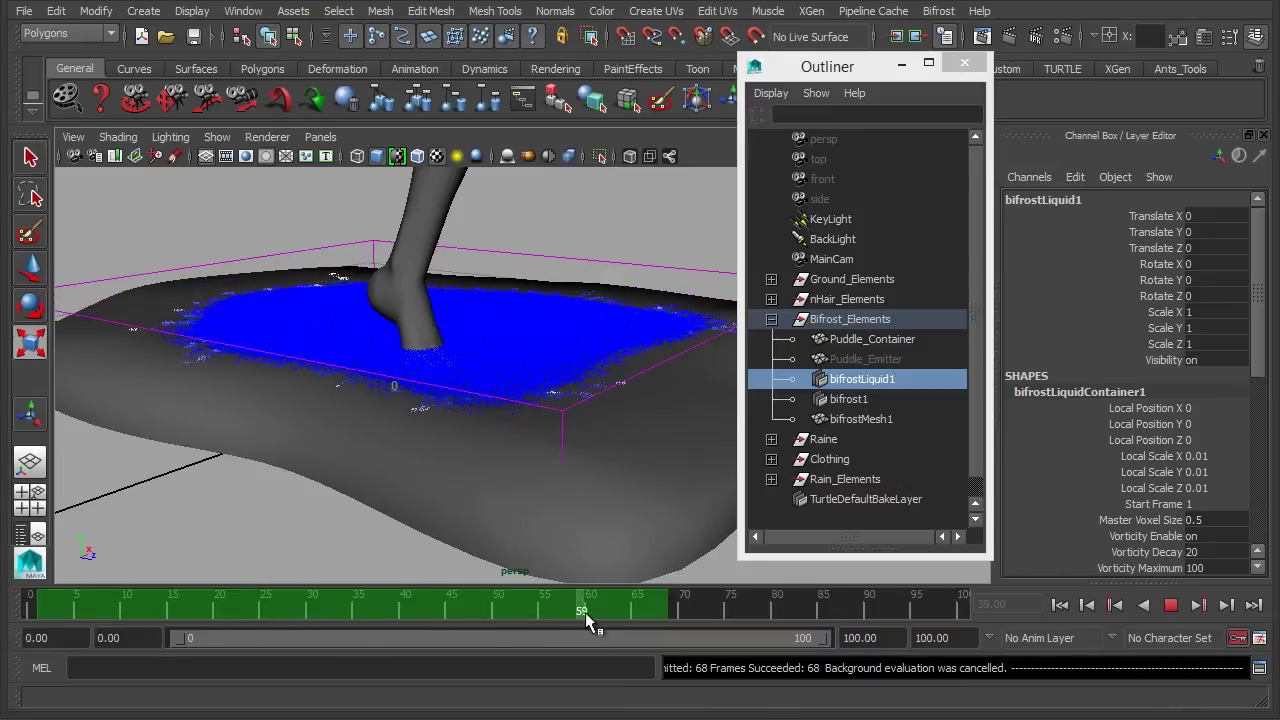
{"action": "key", "text": "alt+v"}
{"action": "key", "text": "r"}
{"action": "left_click_drag", "start_coordinate": [540, 420], "coordinate": [449, 423], "text": "alt"}
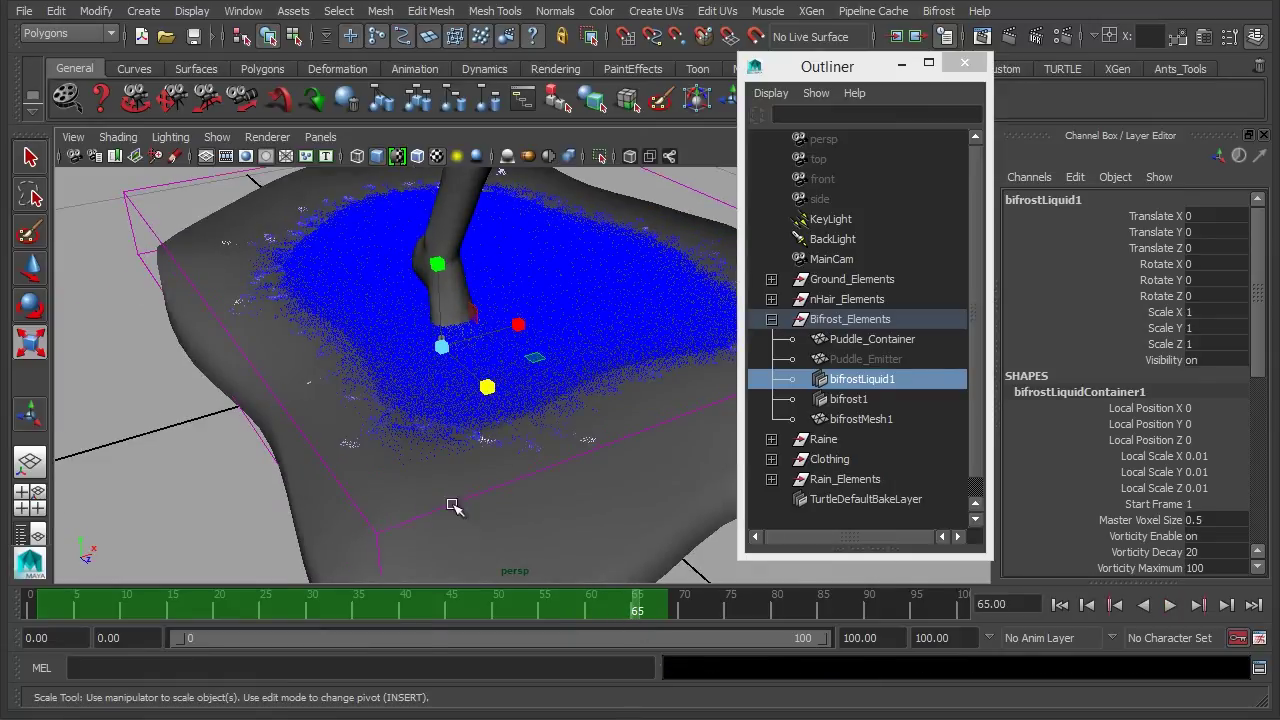
{"action": "left_click_drag", "start_coordinate": [452, 507], "coordinate": [531, 466], "text": "alt"}
{"action": "left_click", "coordinate": [606, 424]}
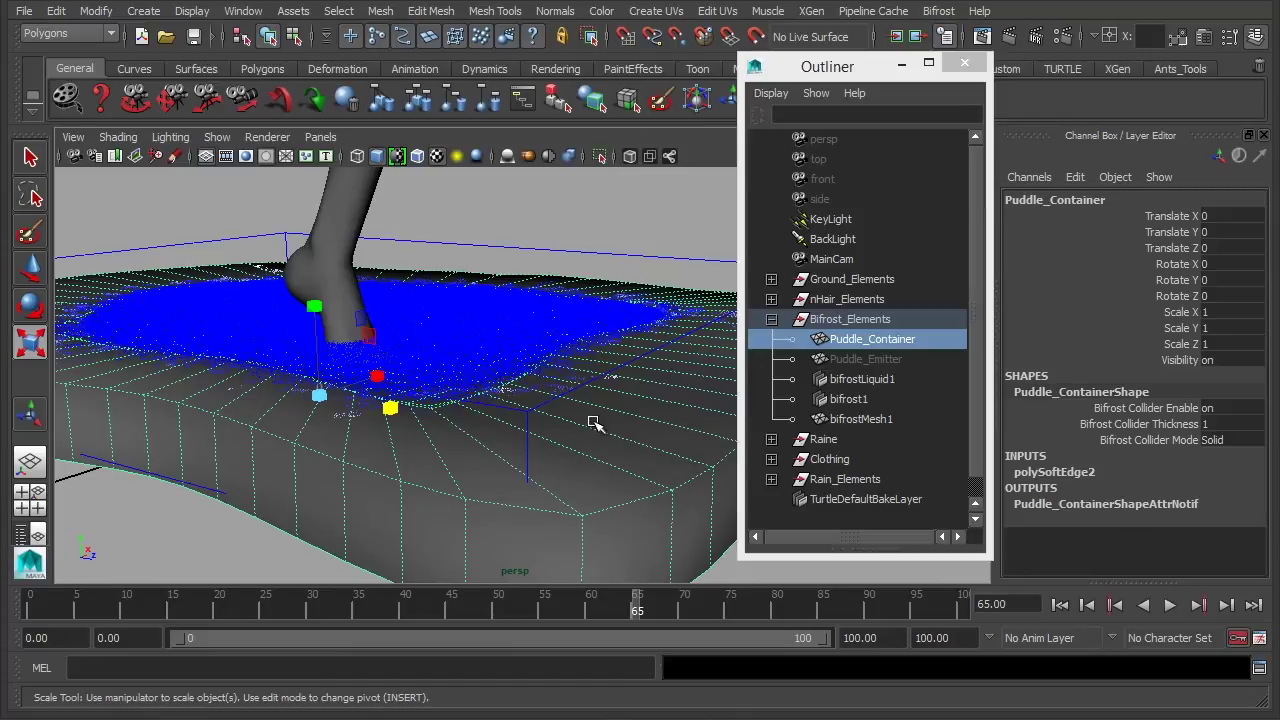
Move one side face of Puddle_Container, then return it to object mode.
{"action": "right_click_drag", "start_coordinate": [594, 424], "coordinate": [590, 460]}
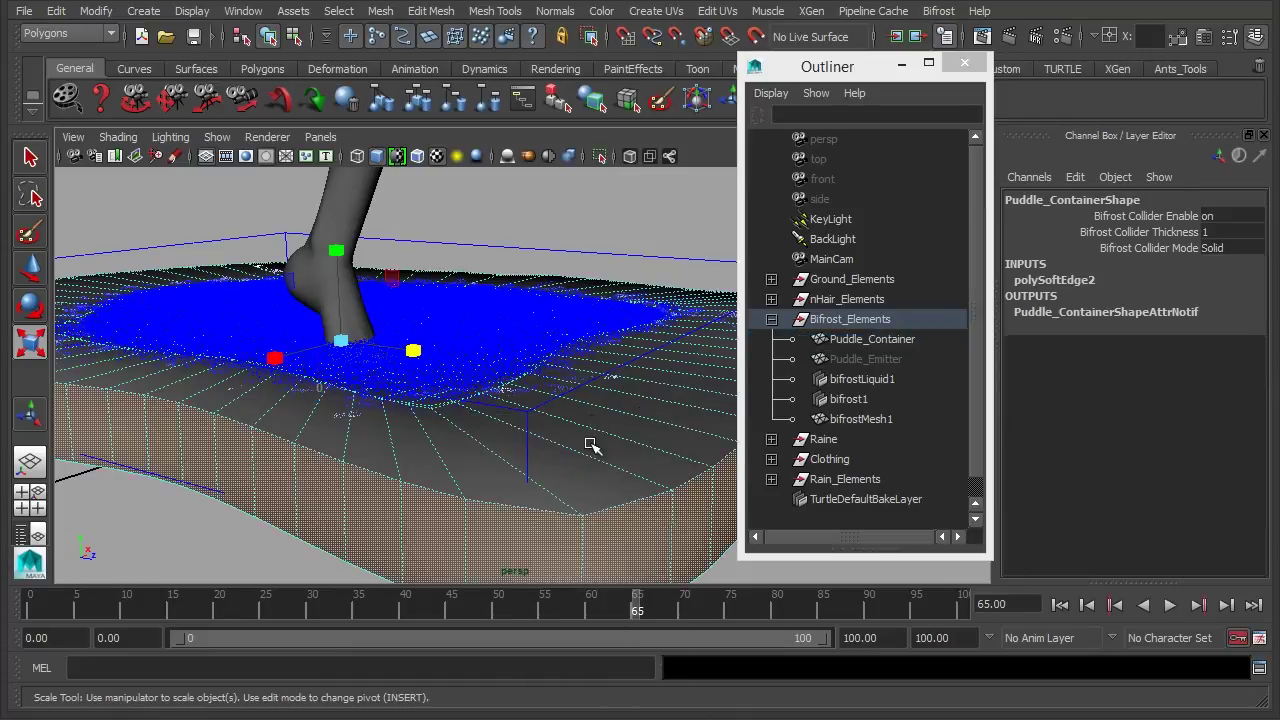
{"action": "left_click", "coordinate": [548, 451]}
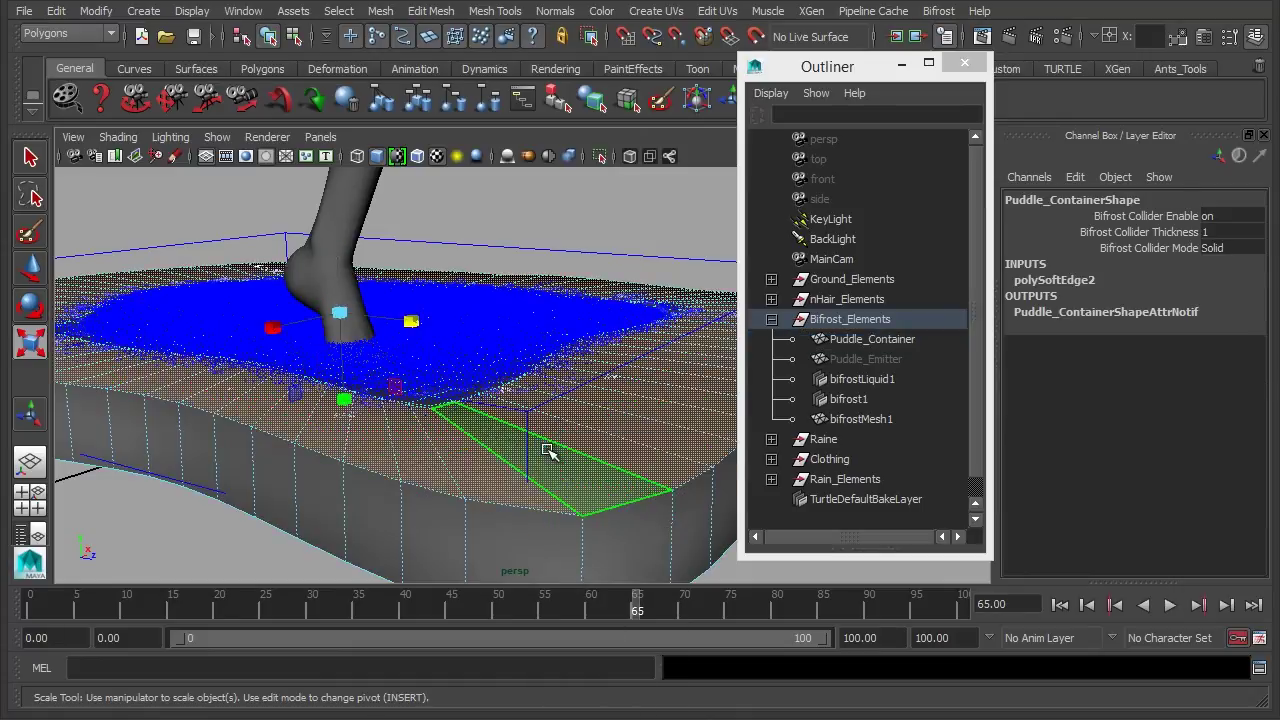
{"action": "key", "text": "w"}
{"action": "left_click_drag", "start_coordinate": [314, 357], "coordinate": [290, 243], "text": "alt"}
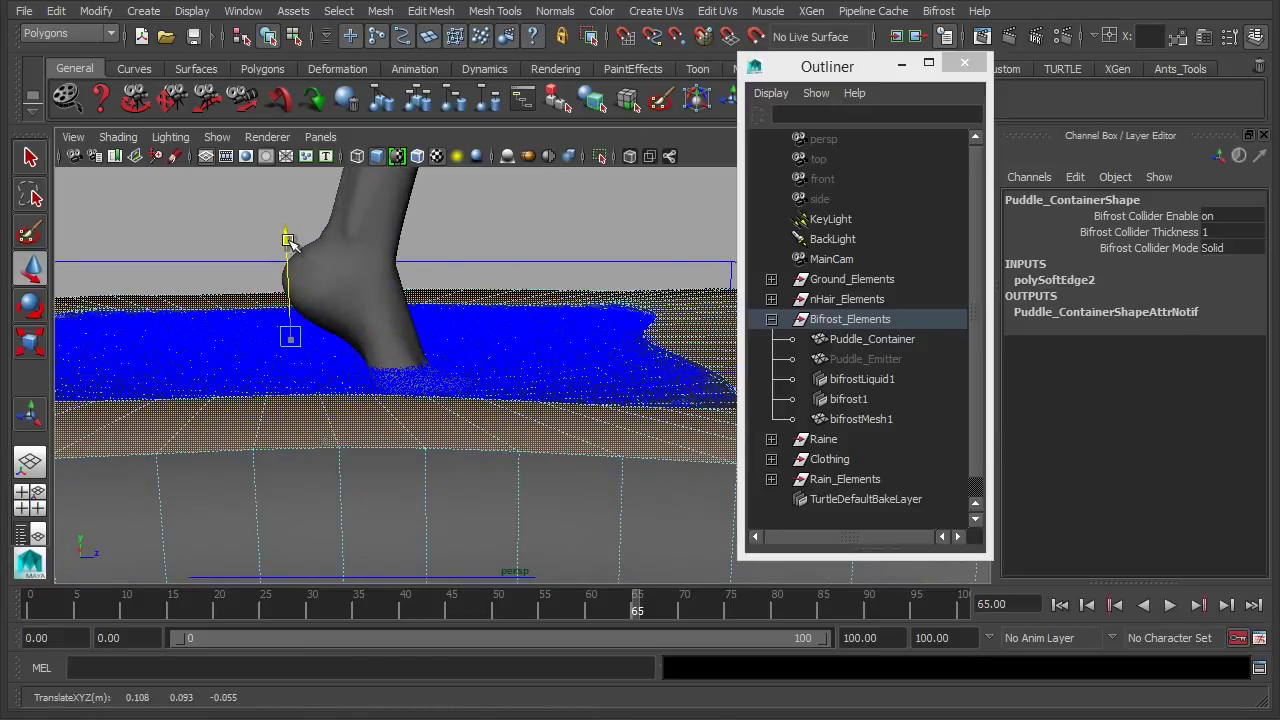
{"action": "right_click_drag", "start_coordinate": [682, 318], "coordinate": [765, 285]}
Orbit above the puddle to inspect the reshaped container around the foot.
{"action": "left_click_drag", "start_coordinate": [636, 426], "coordinate": [451, 420], "text": "alt"}
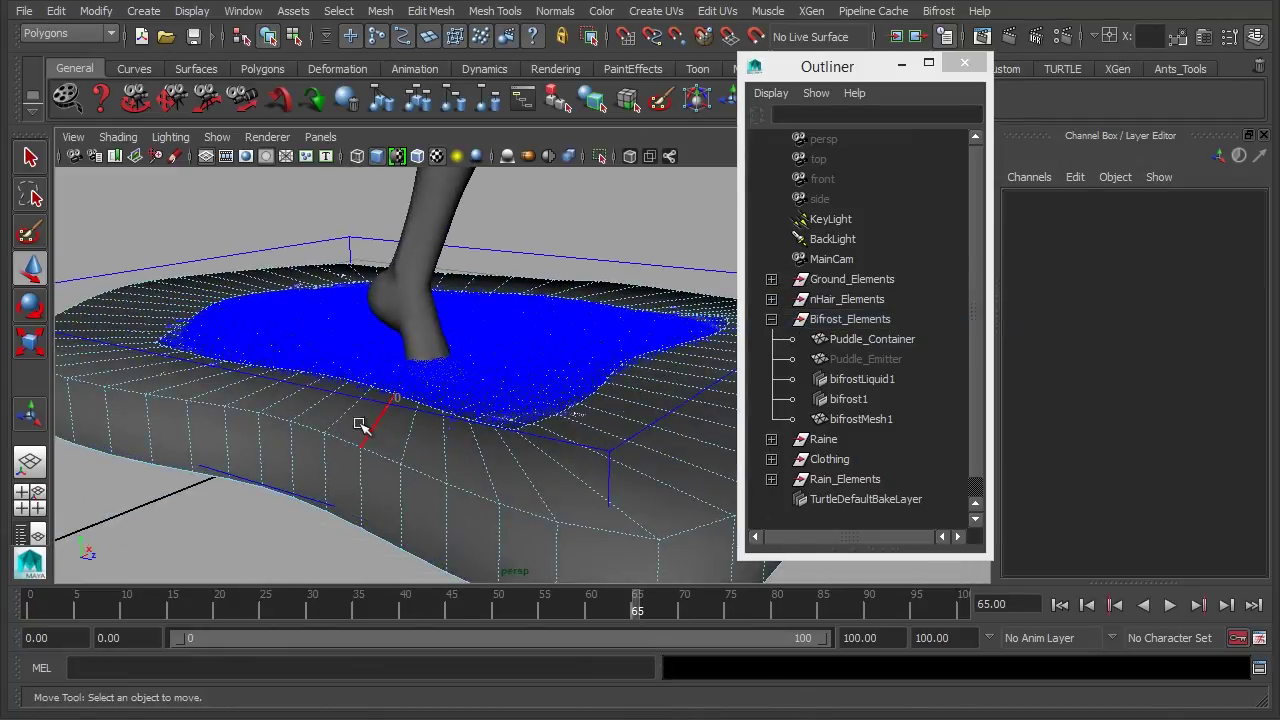
{"action": "right_click_drag", "start_coordinate": [363, 423], "coordinate": [440, 372]}
{"action": "left_click_drag", "start_coordinate": [600, 266], "coordinate": [528, 355], "text": "alt"}
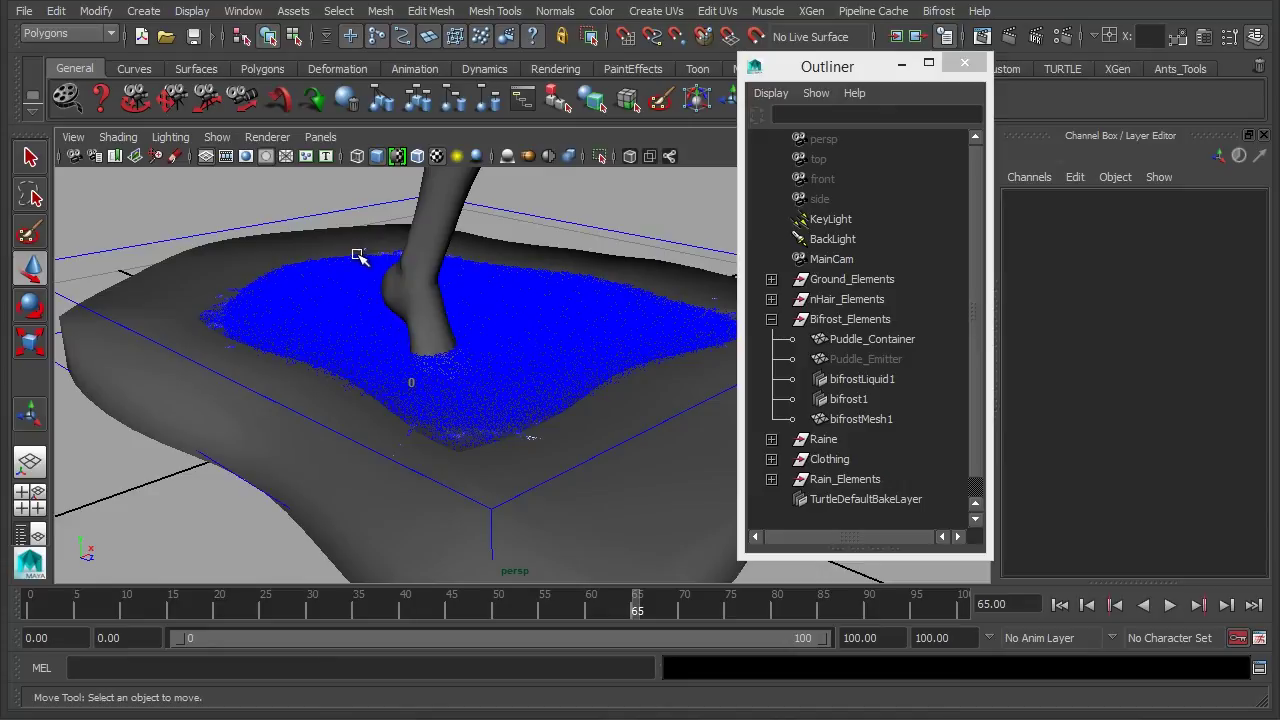
{"action": "left_click_drag", "start_coordinate": [274, 271], "coordinate": [228, 302], "text": "alt"}
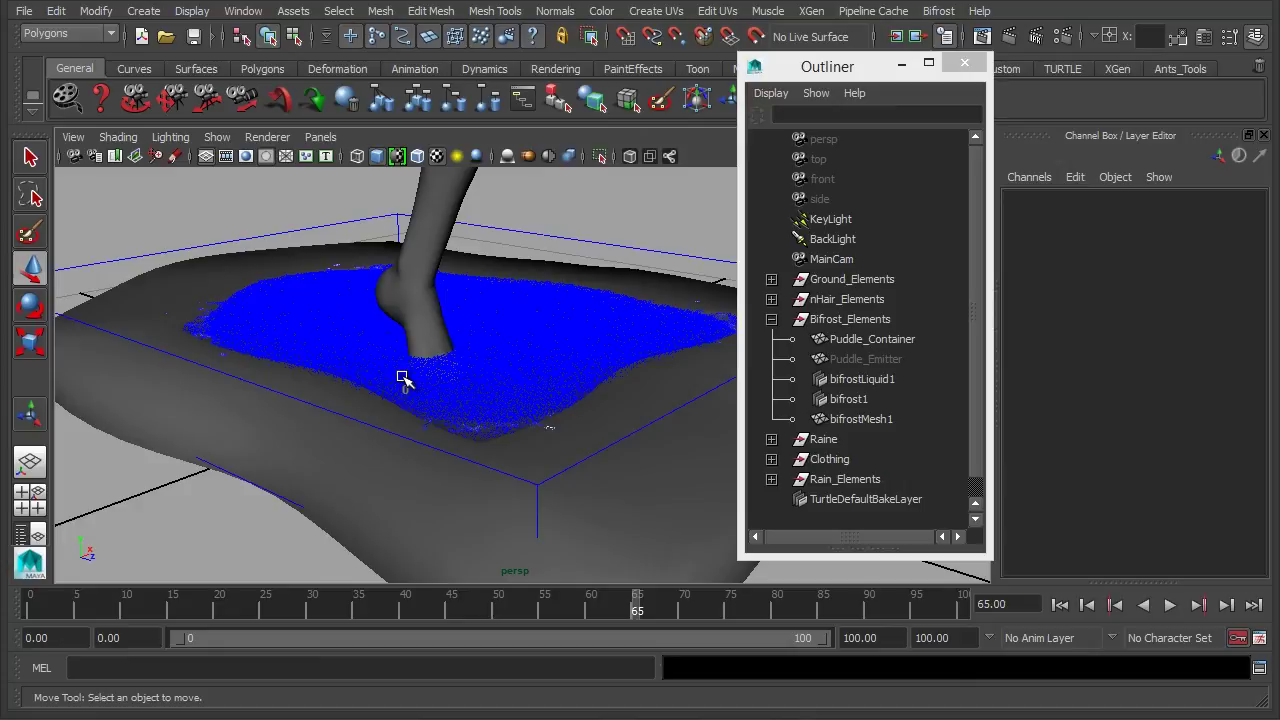
{"action": "left_click_drag", "start_coordinate": [594, 429], "coordinate": [551, 420], "text": "alt"}
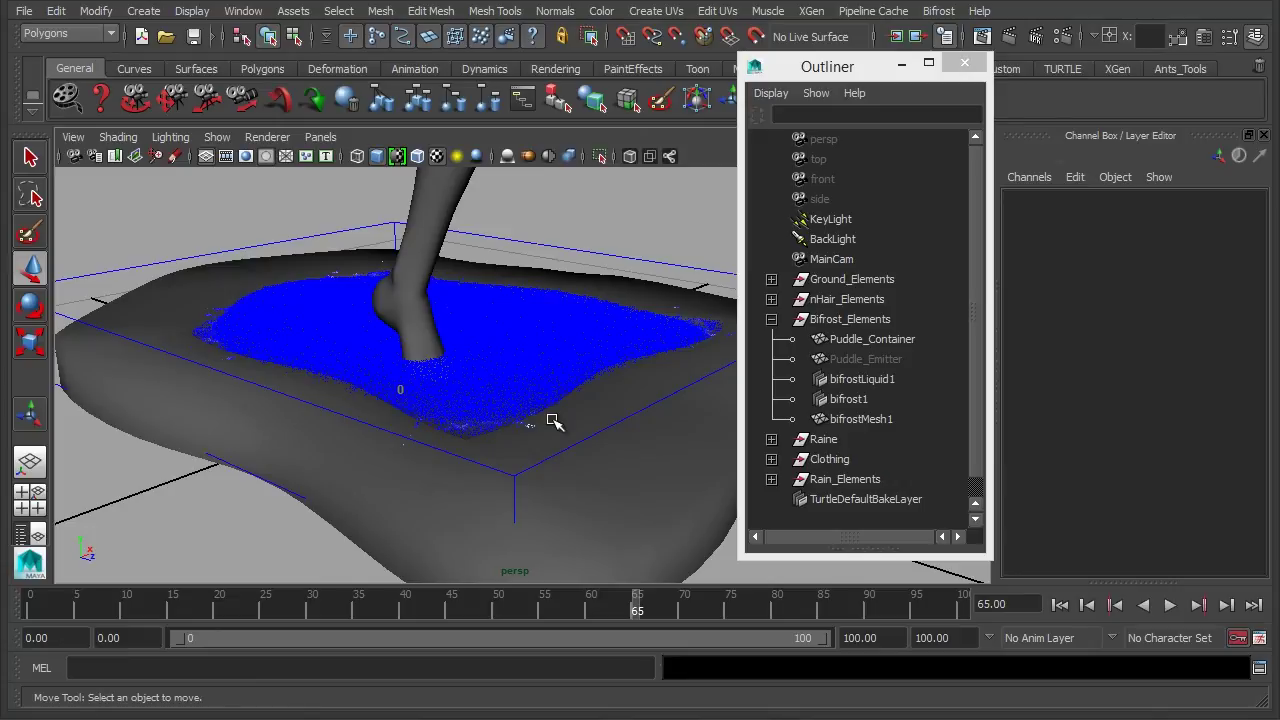
{"action": "left_click_drag", "start_coordinate": [491, 383], "coordinate": [438, 417], "text": "alt"}
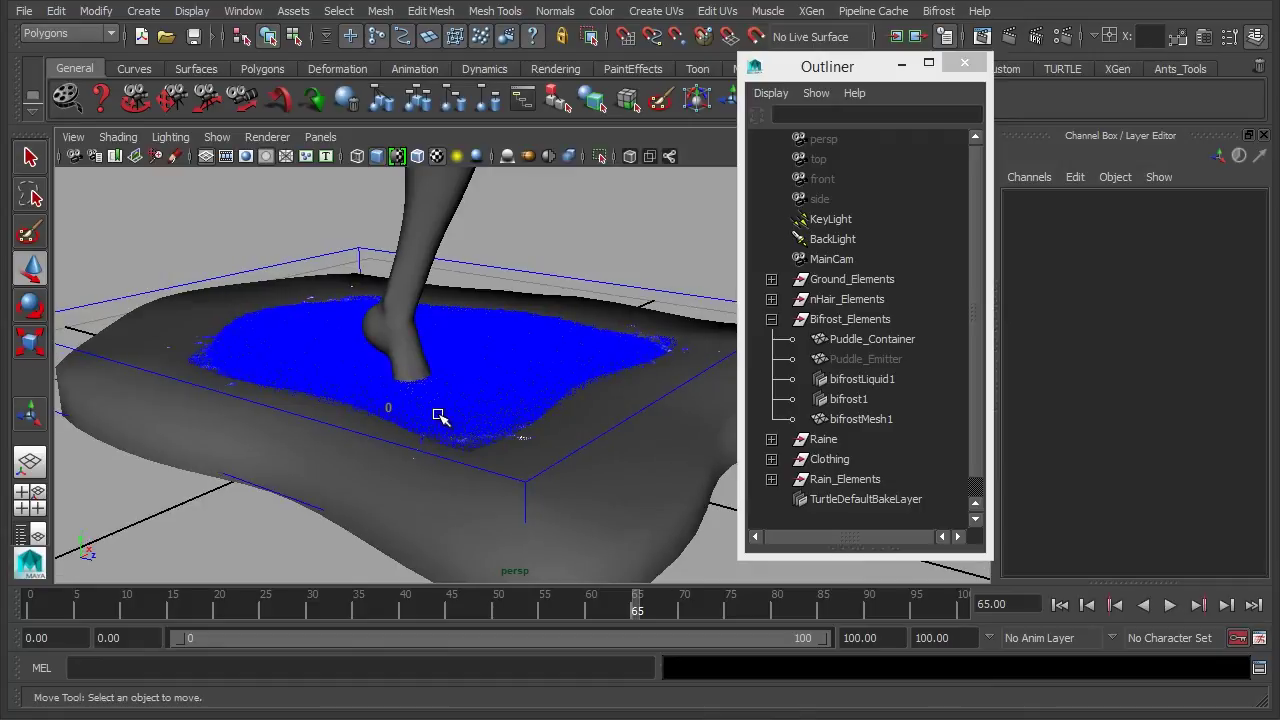